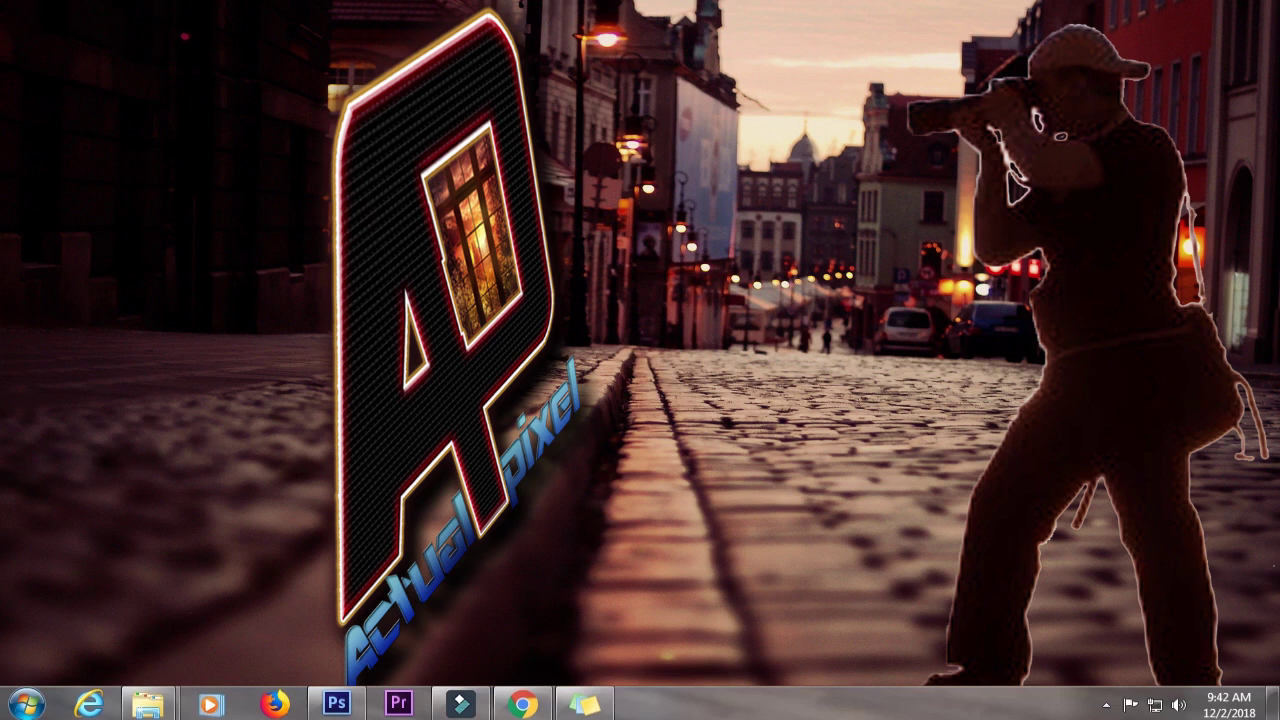
# Switch to Photoshop and compare the original phone photo with the finished Thumbnail_2.jpg design
pyautogui.click(336, 704)
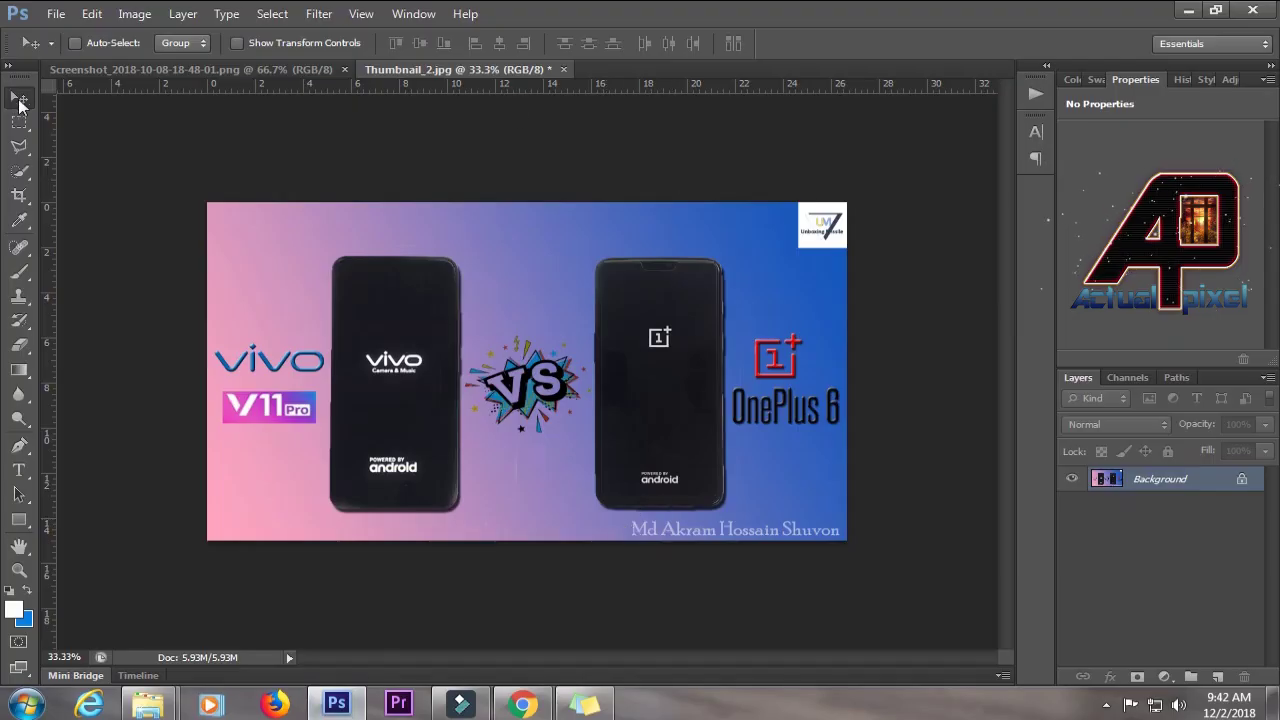
pyautogui.click(158, 71)
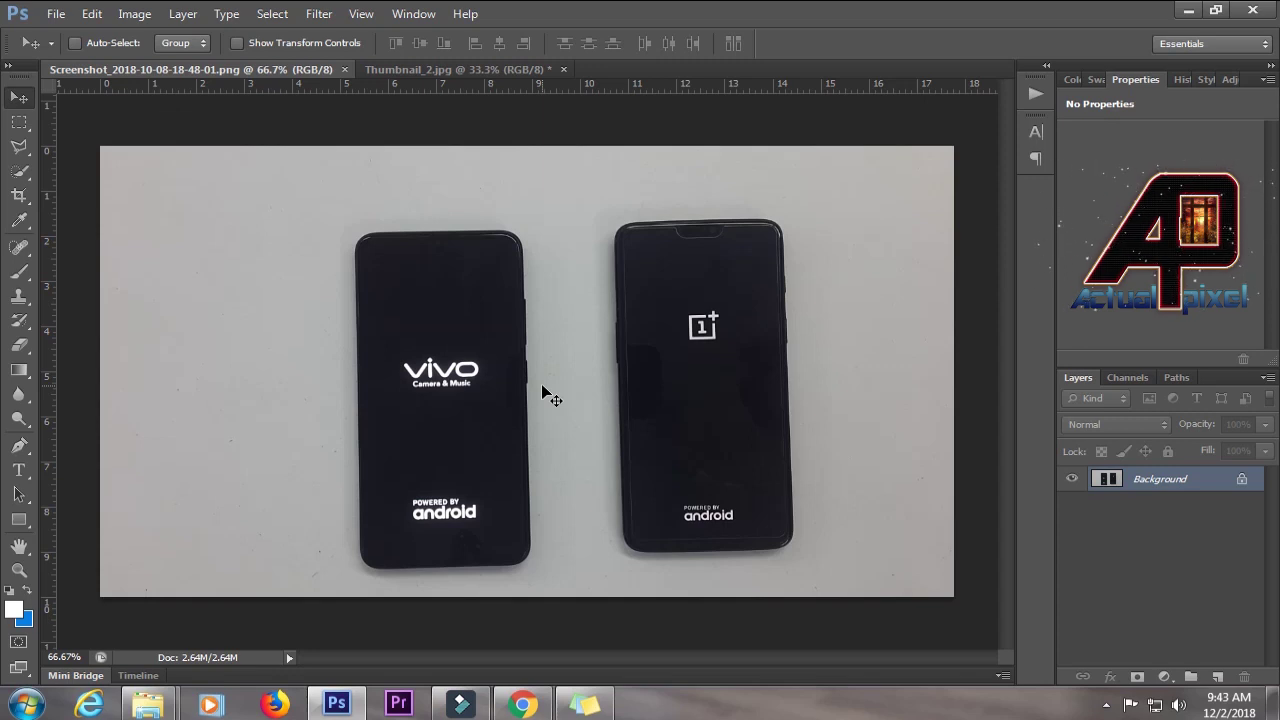
pyautogui.click(422, 76)
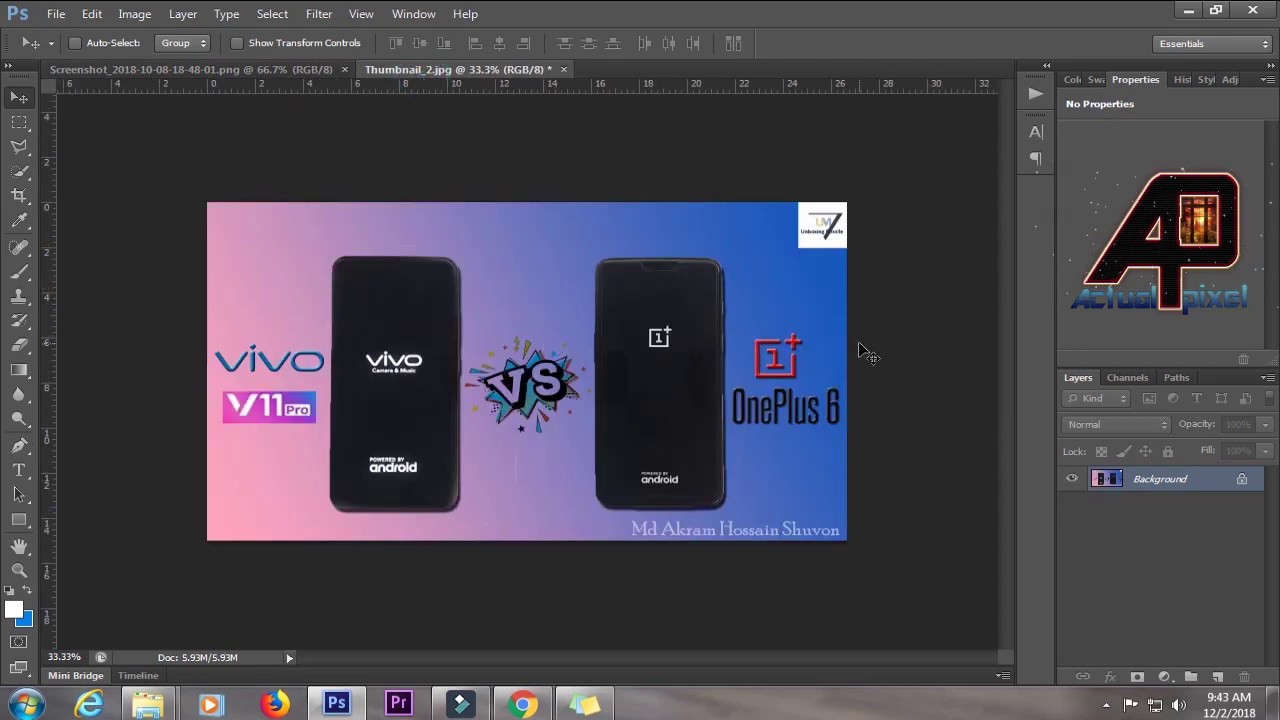
pyautogui.click(291, 70)
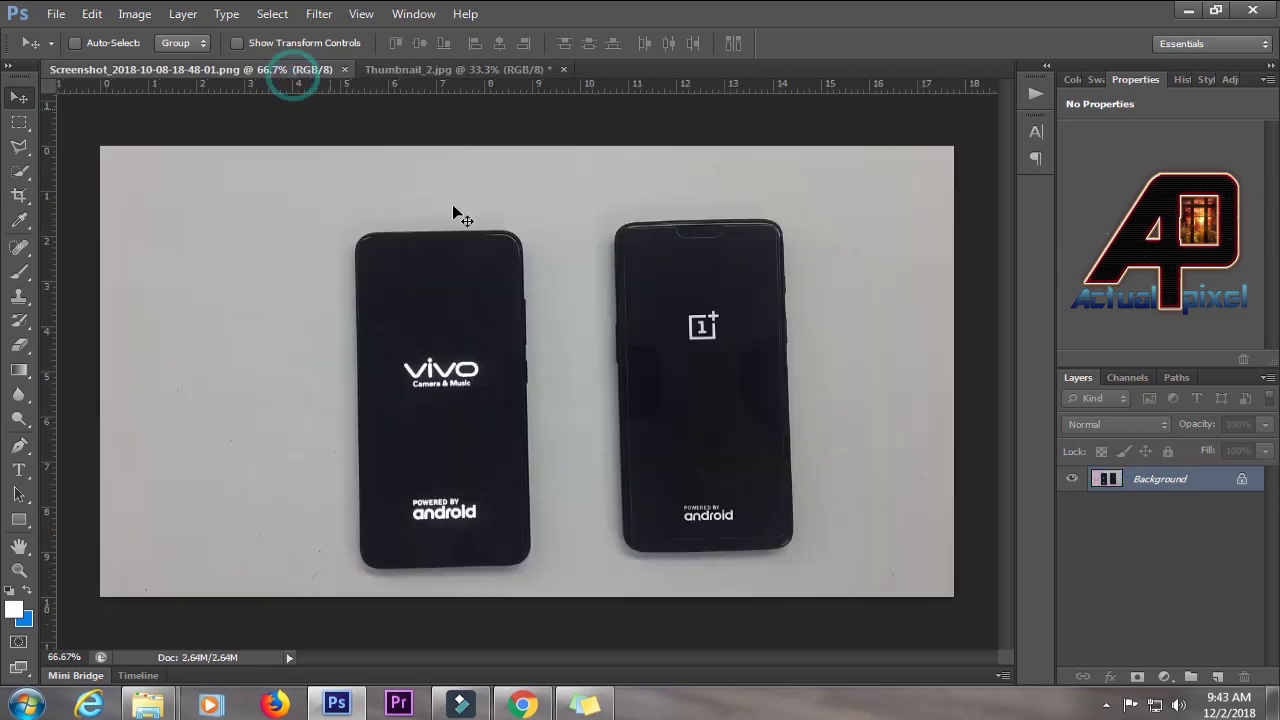
pyautogui.hotkey('ctrl', 'Tab')
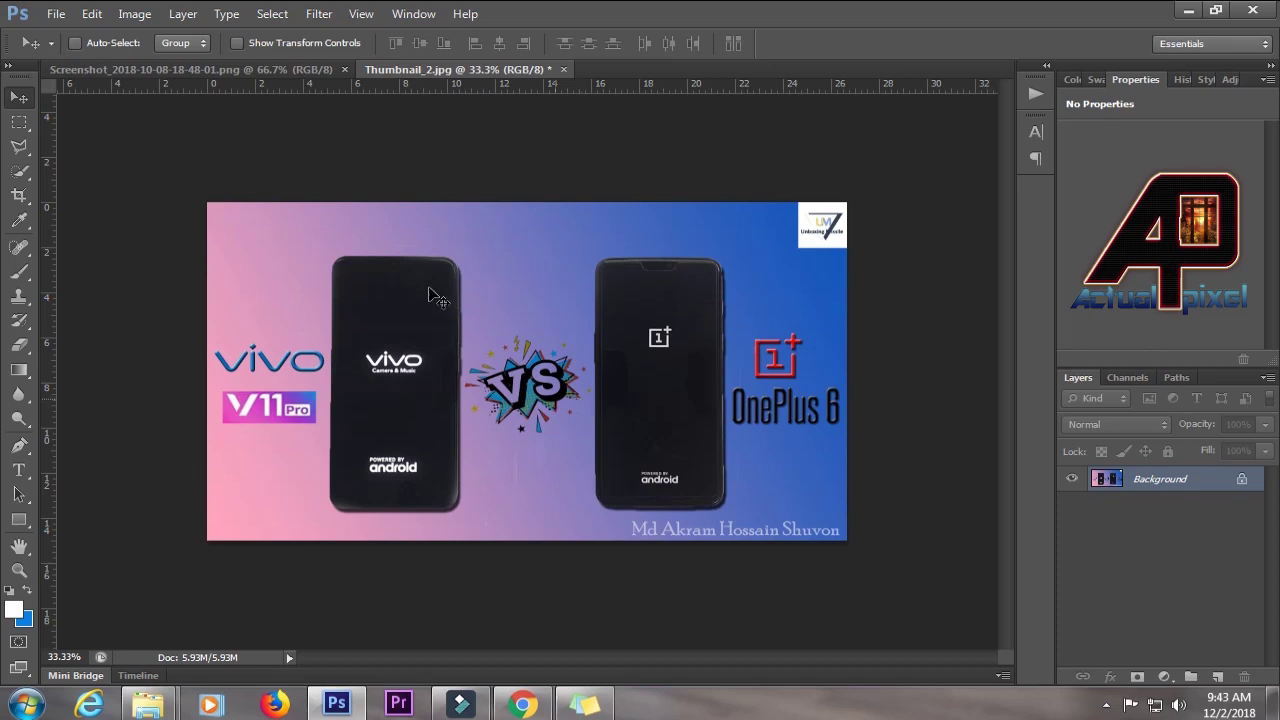
# Create a new 1280 × 720 pixel document named "thumbnail for practice"
pyautogui.click(62, 14)
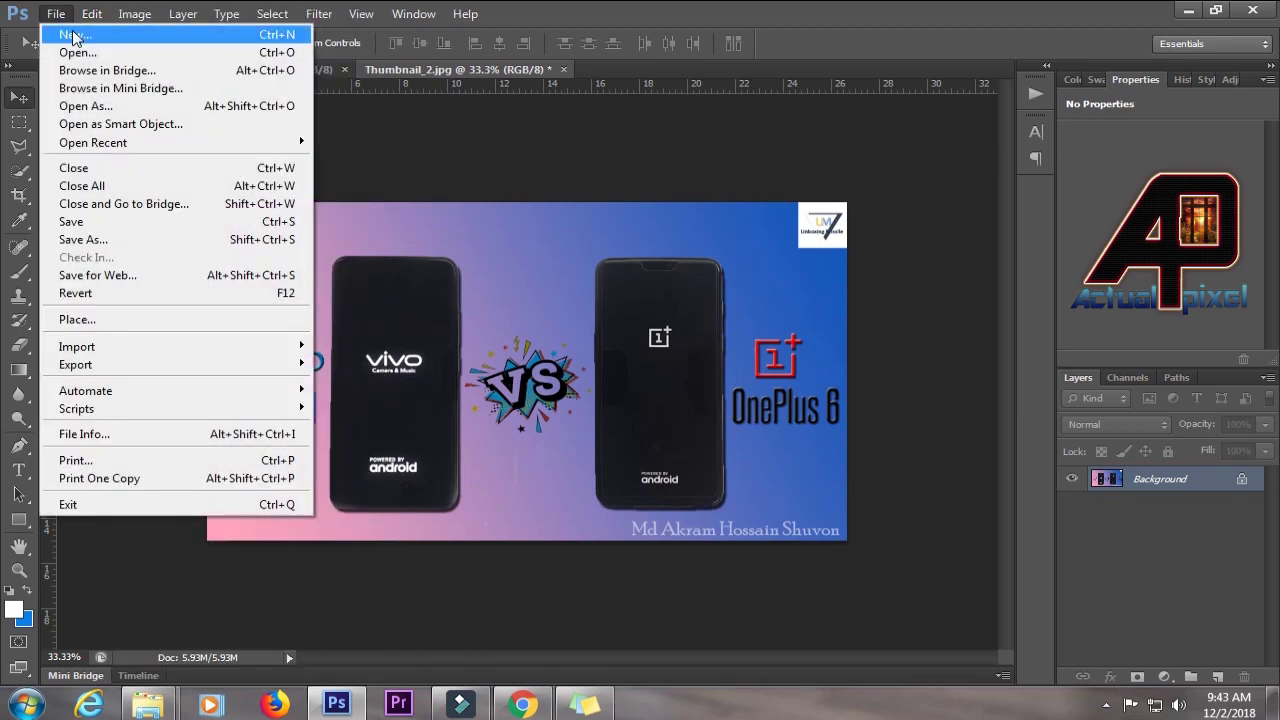
pyautogui.click(56, 14)
pyautogui.hotkey('ctrl', 'n')
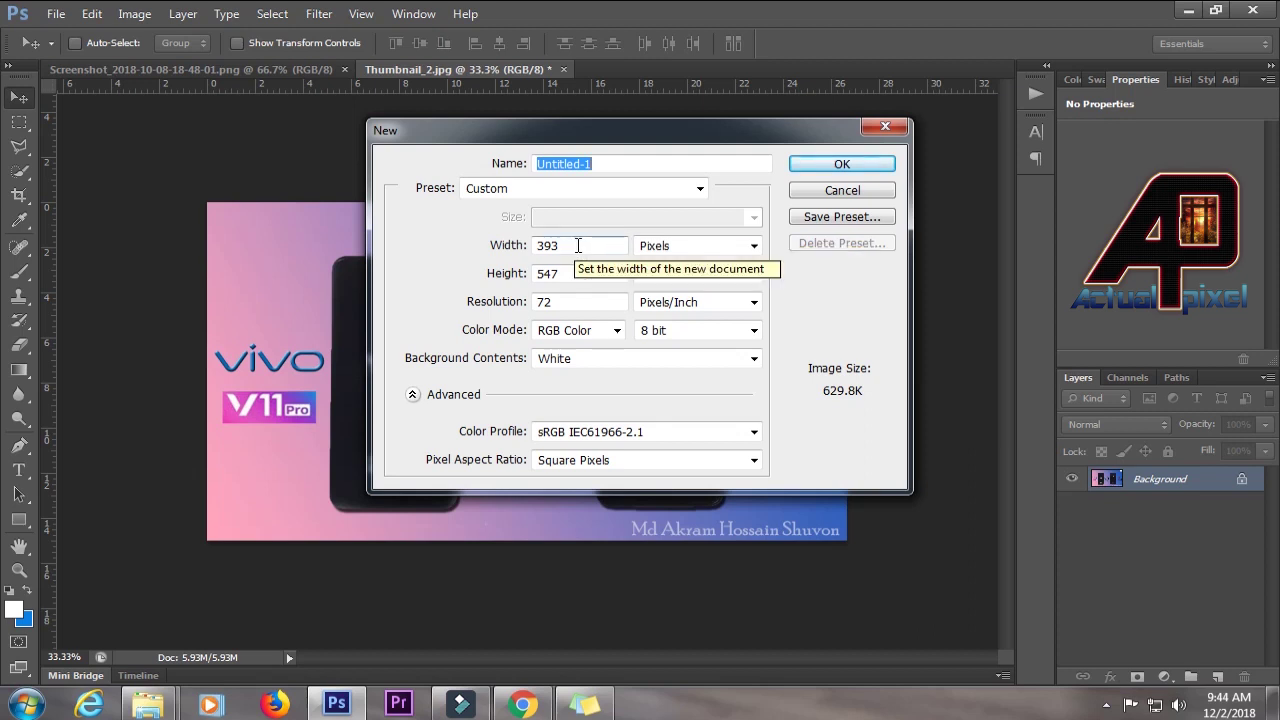
pyautogui.moveTo(580, 245); pyautogui.dragTo(497, 224)
pyautogui.write('1280')
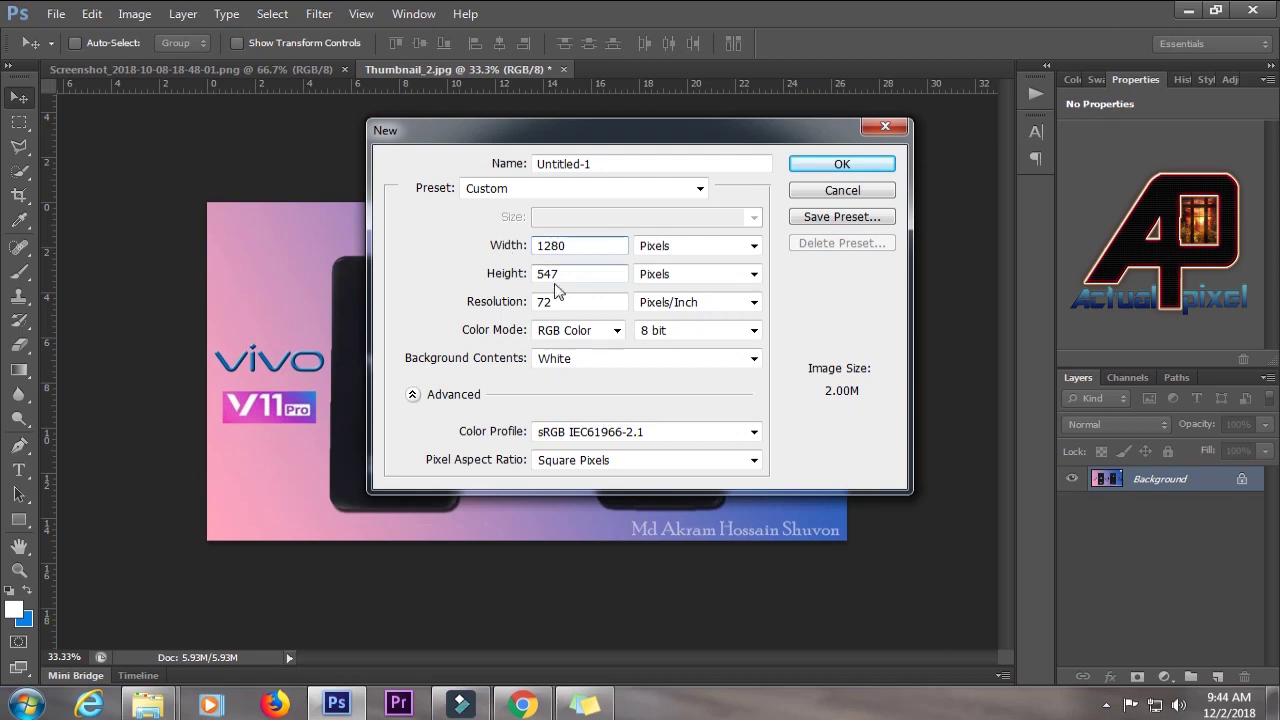
pyautogui.doubleClick(572, 273)
pyautogui.write('720')
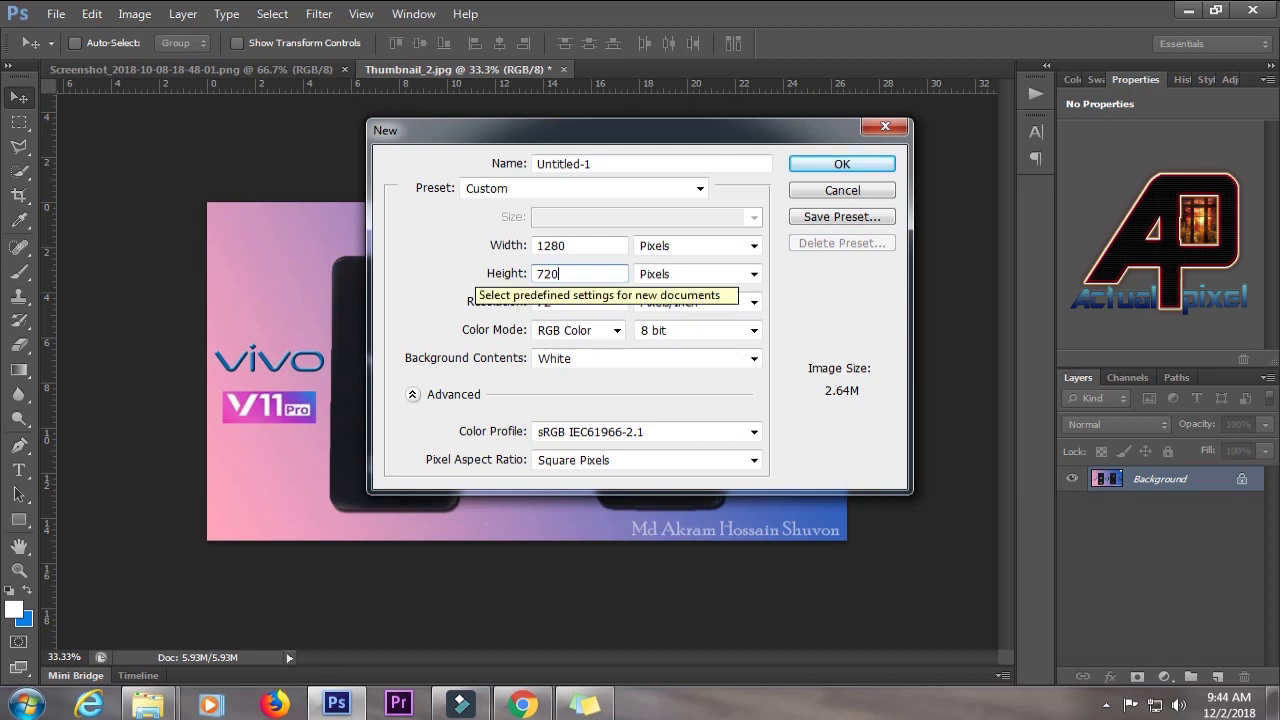
pyautogui.doubleClick(622, 170)
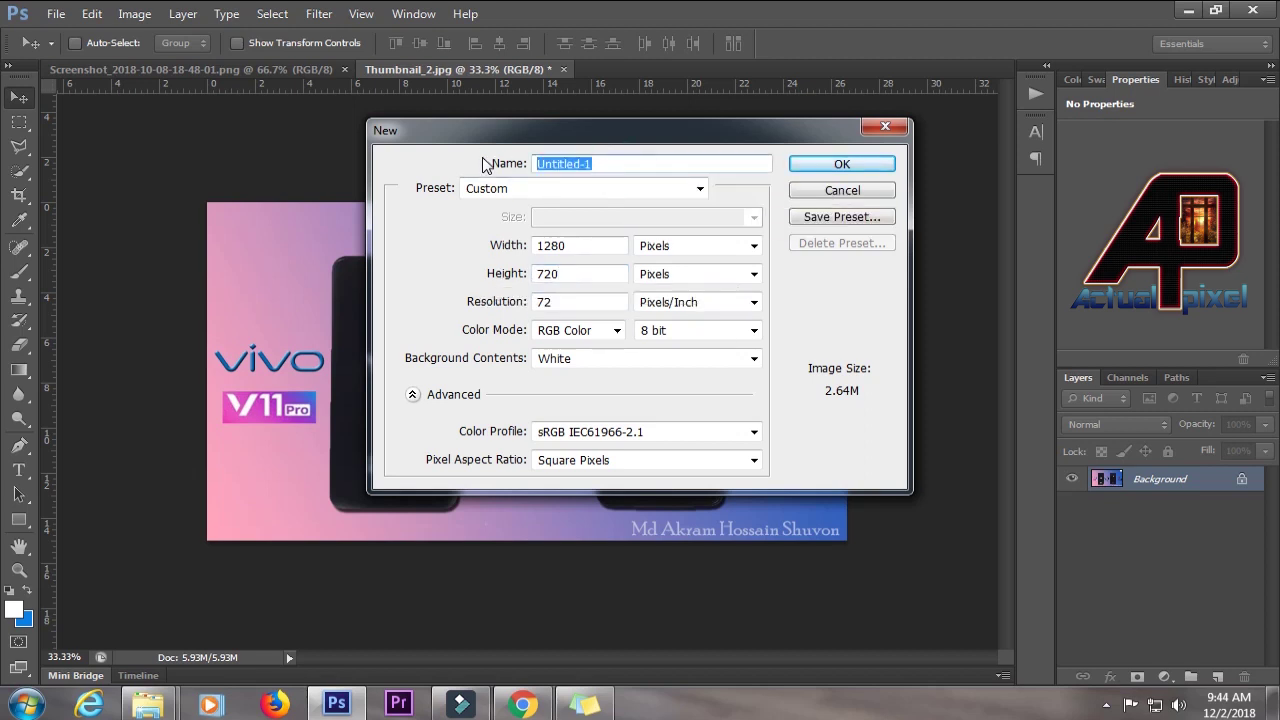
pyautogui.write('thumbn')
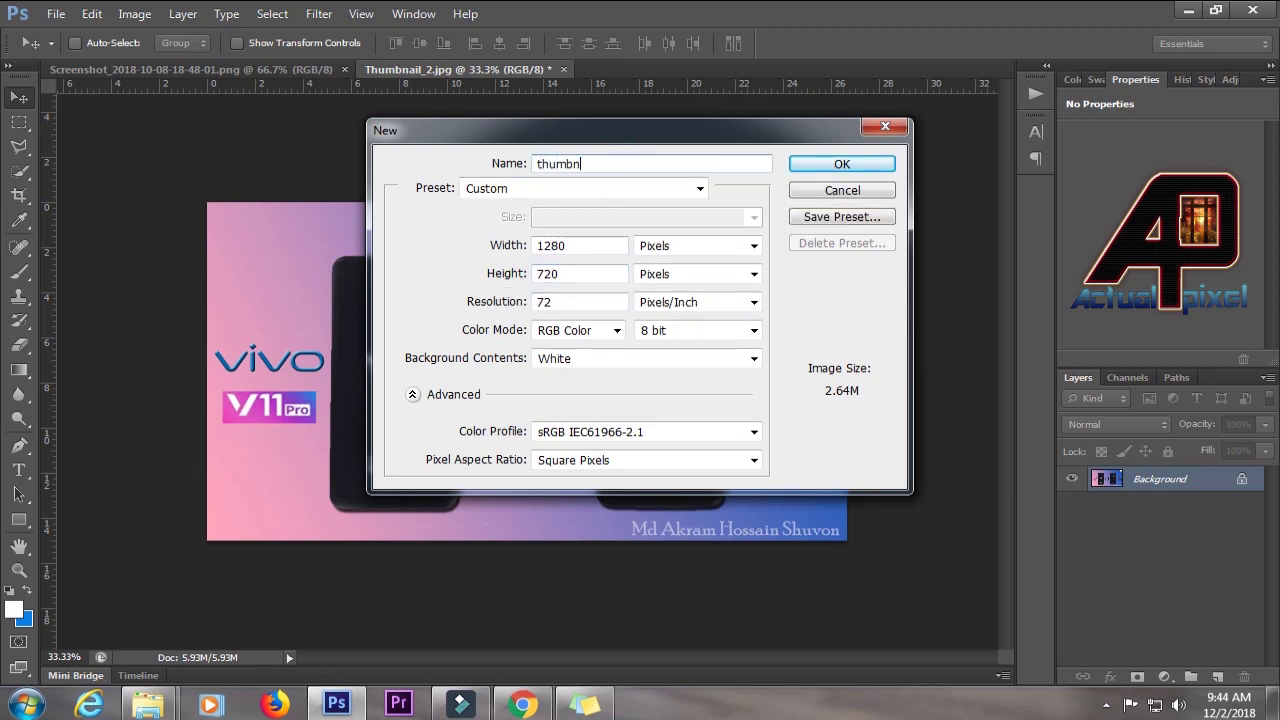
pyautogui.write('ail for pracittice')
pyautogui.press('Return')
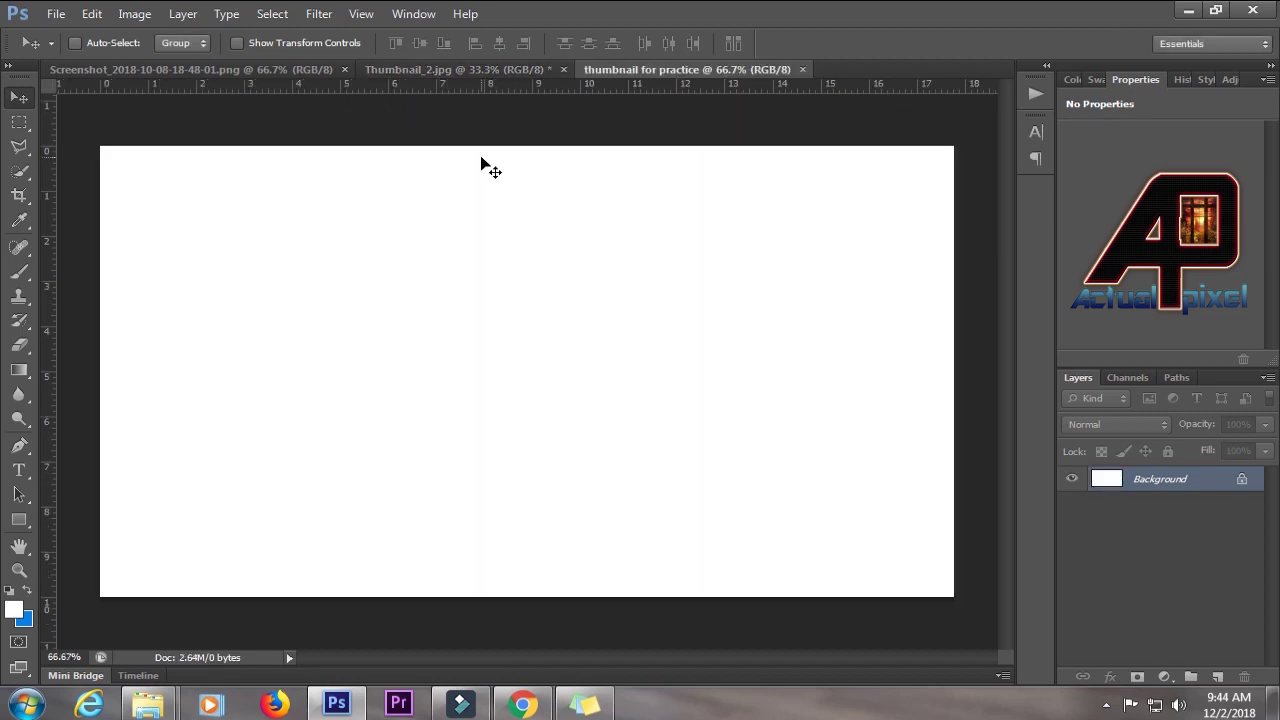
# Convert the locked Background of the two-phone screenshot photo into an editable layer named Layer 0
pyautogui.hotkey('ctrl', '-')
pyautogui.hotkey('ctrl', '+')
pyautogui.click(92, 68)
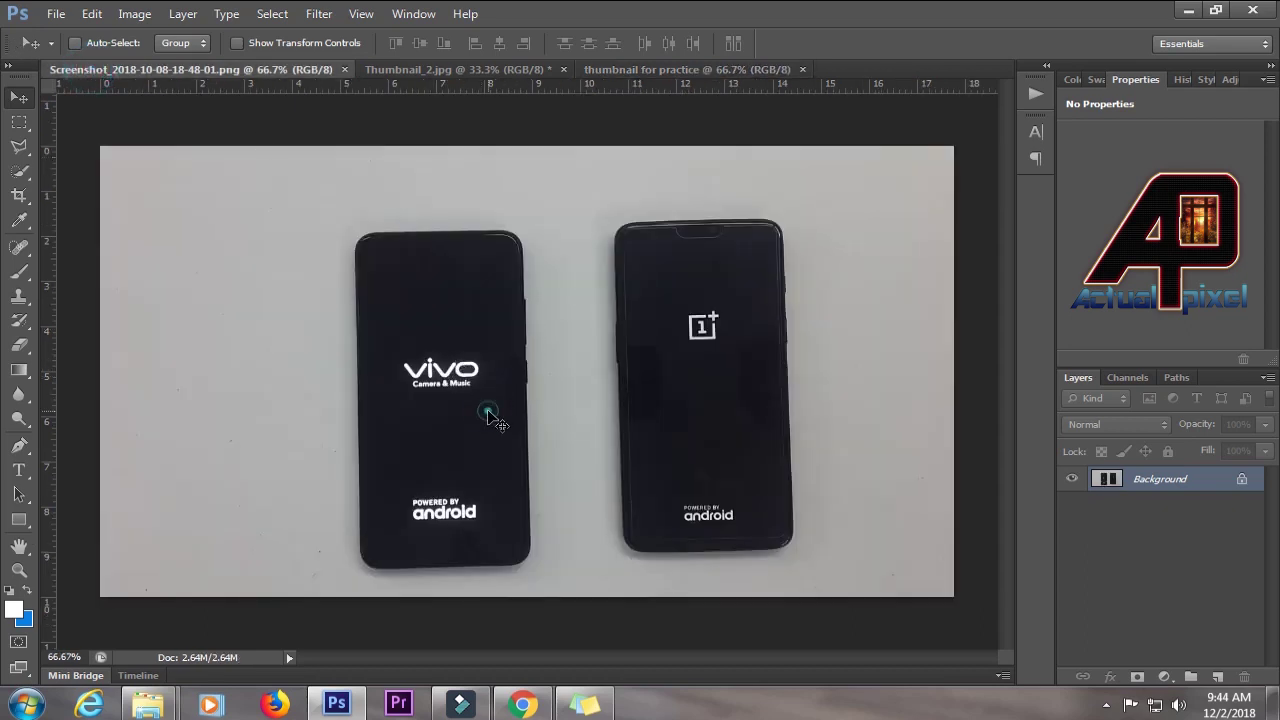
pyautogui.moveTo(490, 416); pyautogui.dragTo(520, 372)
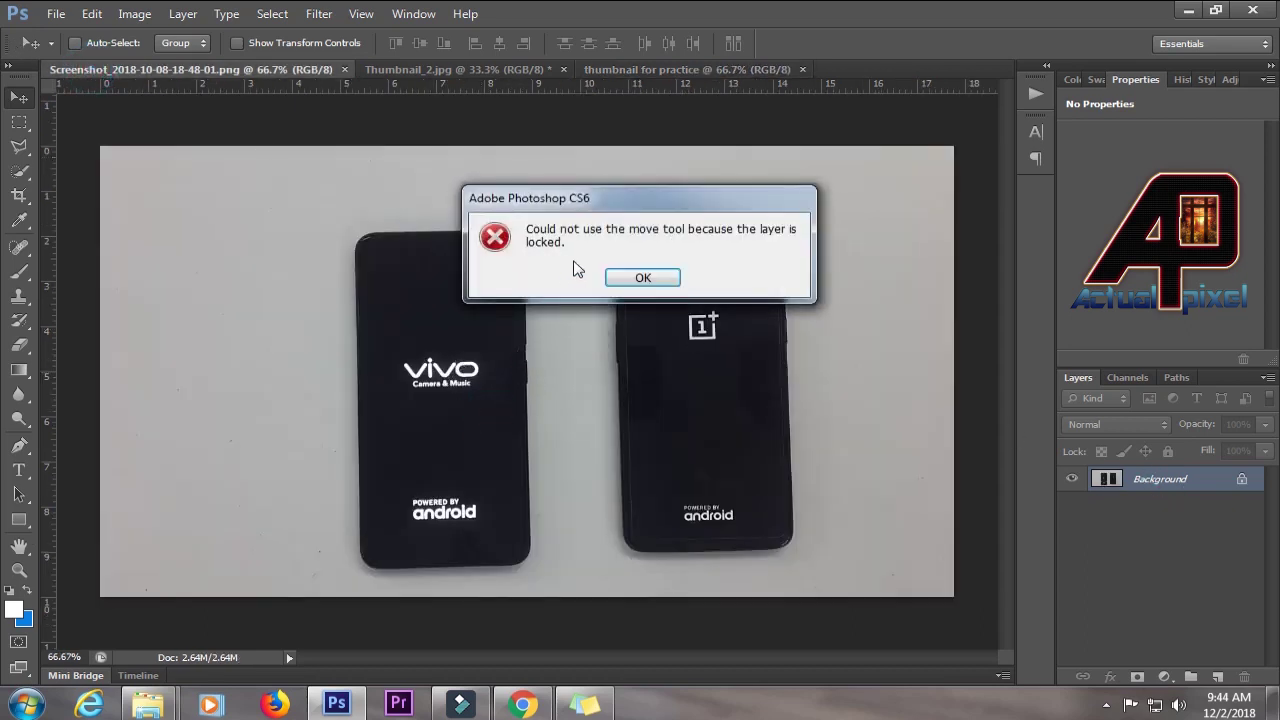
pyautogui.click(643, 277)
pyautogui.doubleClick(1194, 487)
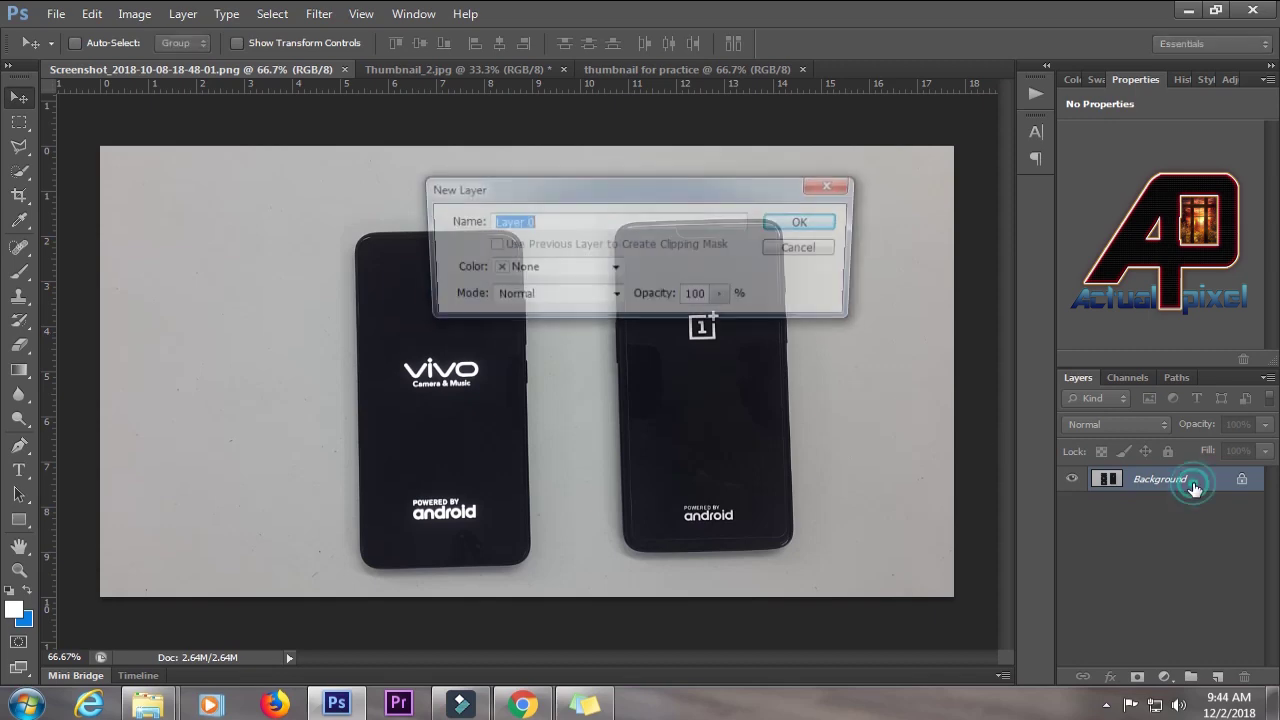
pyautogui.click(810, 219)
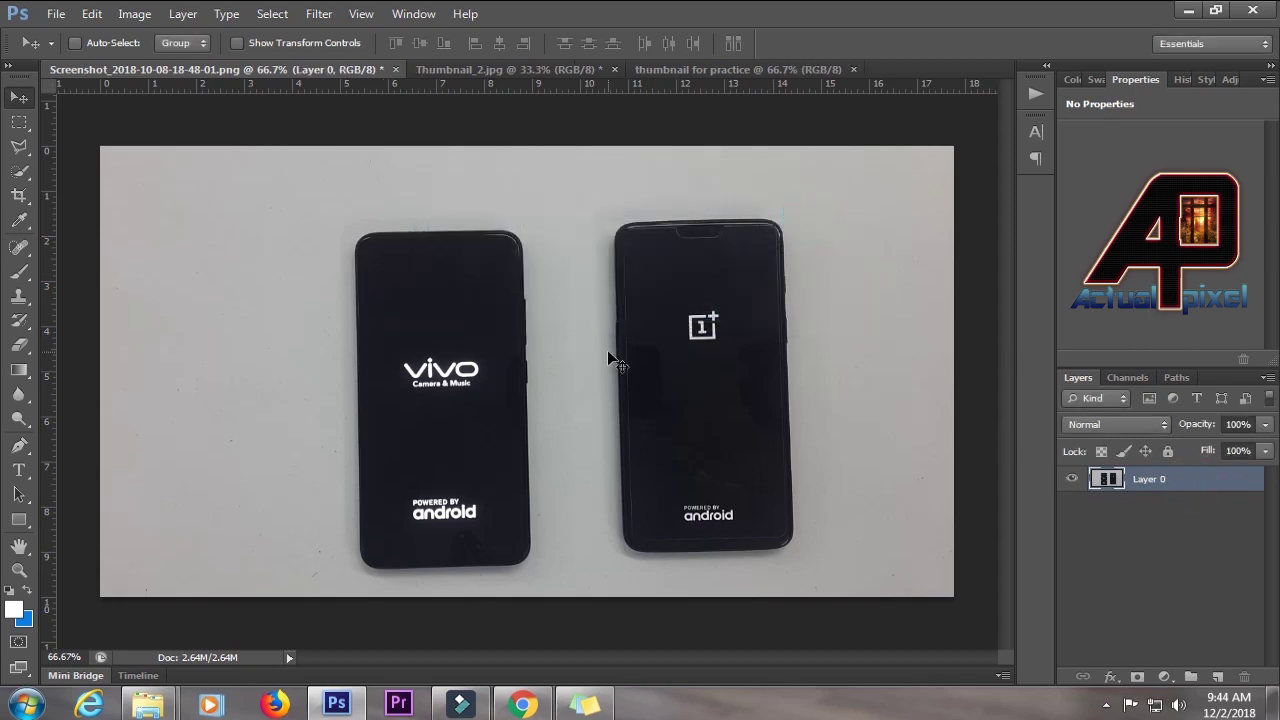
# Copy the phone photo into "thumbnail for practice" to cover the canvas, and add guides at about 2.9 horizontally and 1.6 vertically on the rulers
pyautogui.moveTo(531, 392); pyautogui.dragTo(555, 375)
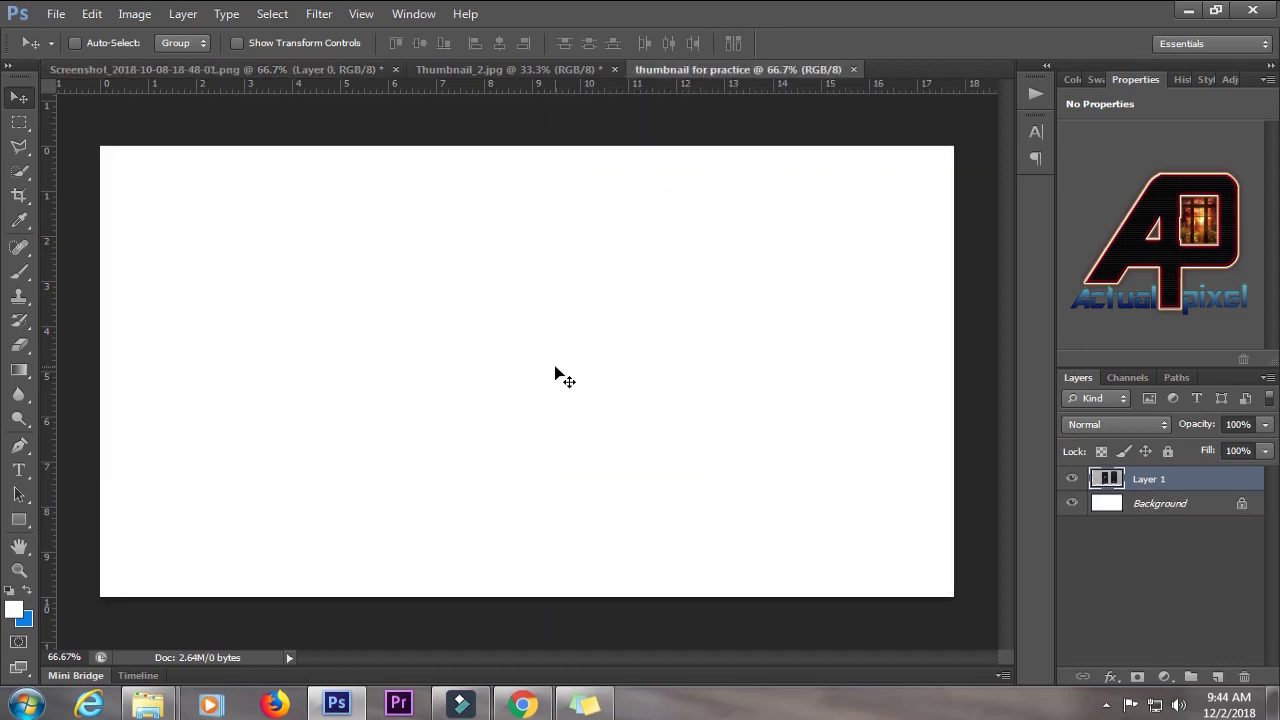
pyautogui.moveTo(663, 370); pyautogui.dragTo(638, 408)
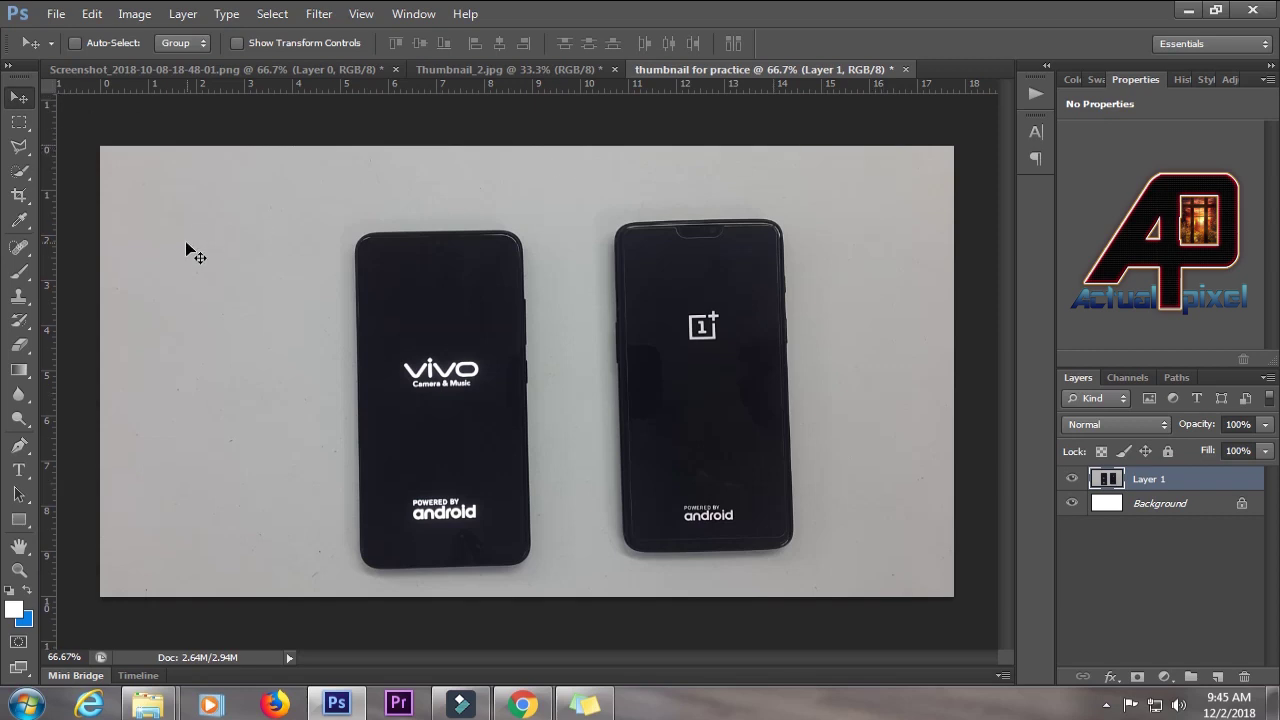
pyautogui.moveTo(49, 338); pyautogui.dragTo(240, 340)
pyautogui.moveTo(400, 86); pyautogui.dragTo(401, 220)
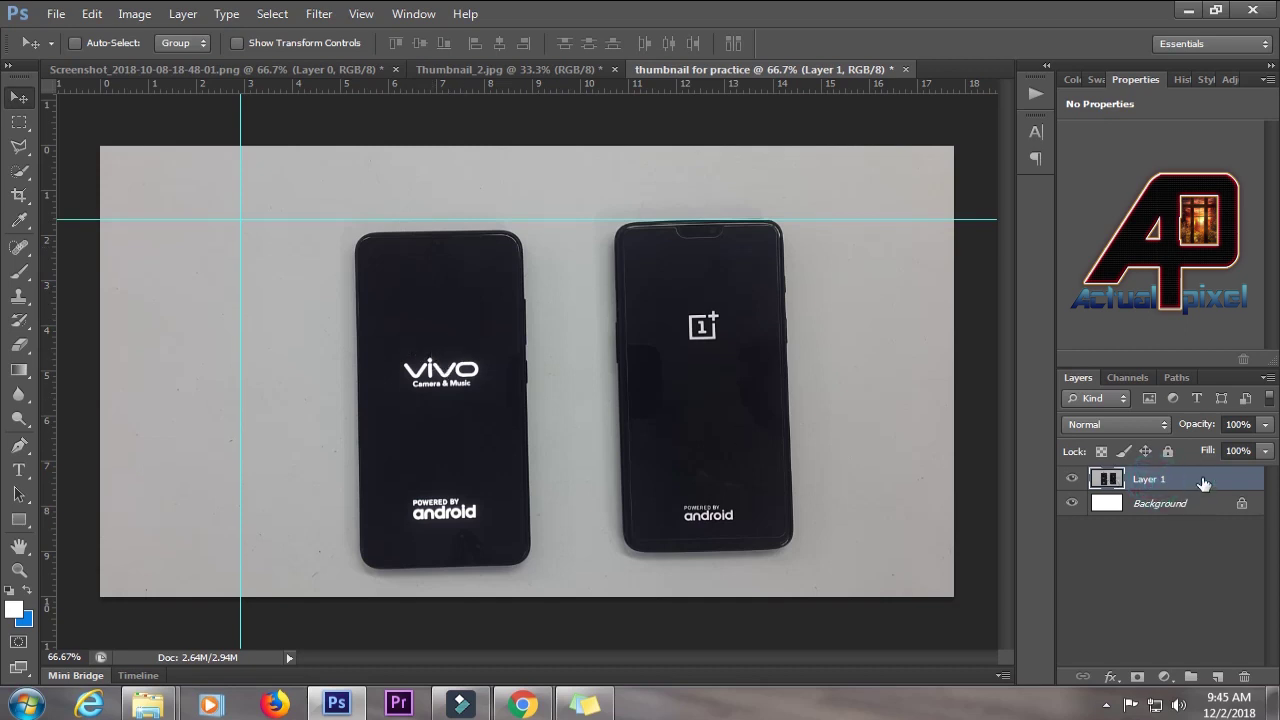
# Select the vivo phone with the Quick Selection tool, enlarging the brush to 45, and copy it onto its own layer
pyautogui.click(24, 178)
pyautogui.click(136, 173)
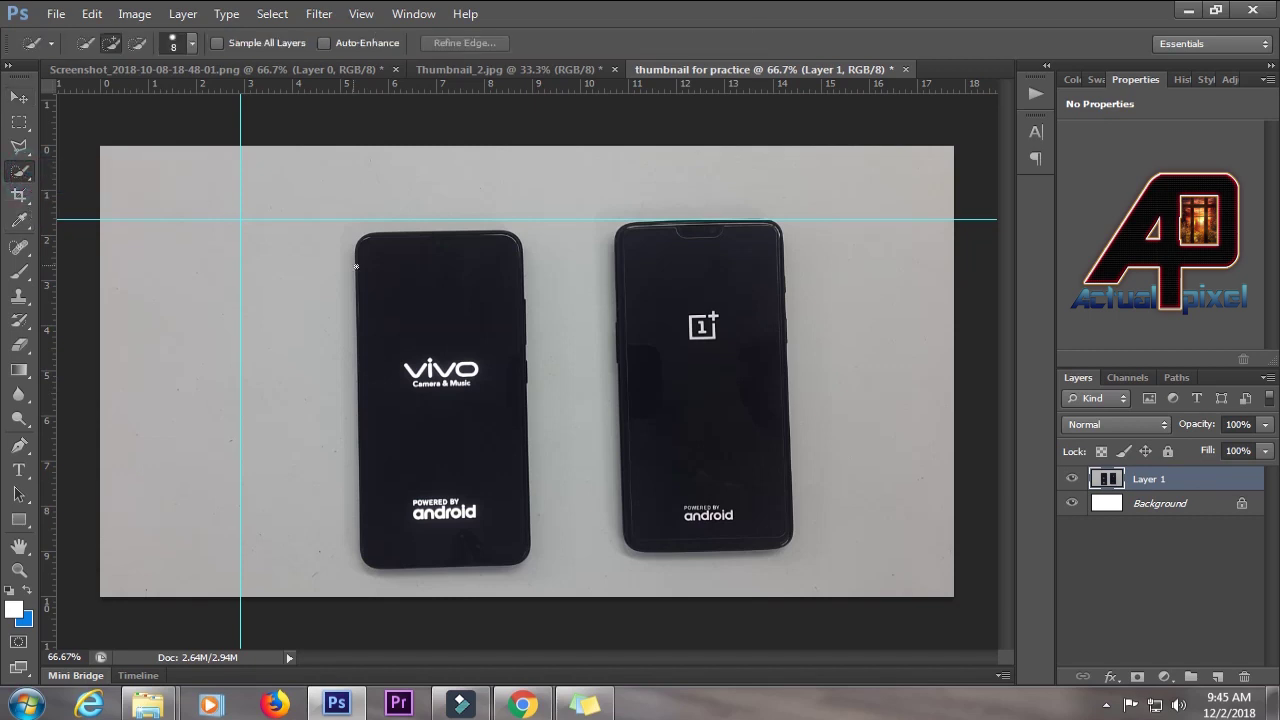
pyautogui.moveTo(387, 266)
pyautogui.mouseDown()
pyautogui.moveTo(455, 480)
pyautogui.moveTo(425, 395)
pyautogui.mouseUp()
pyautogui.press(']')
pyautogui.press(']')
pyautogui.press(']')
pyautogui.press(']')
pyautogui.press(']')
pyautogui.press(']')
pyautogui.press(']')
pyautogui.press(']')
pyautogui.press(']')
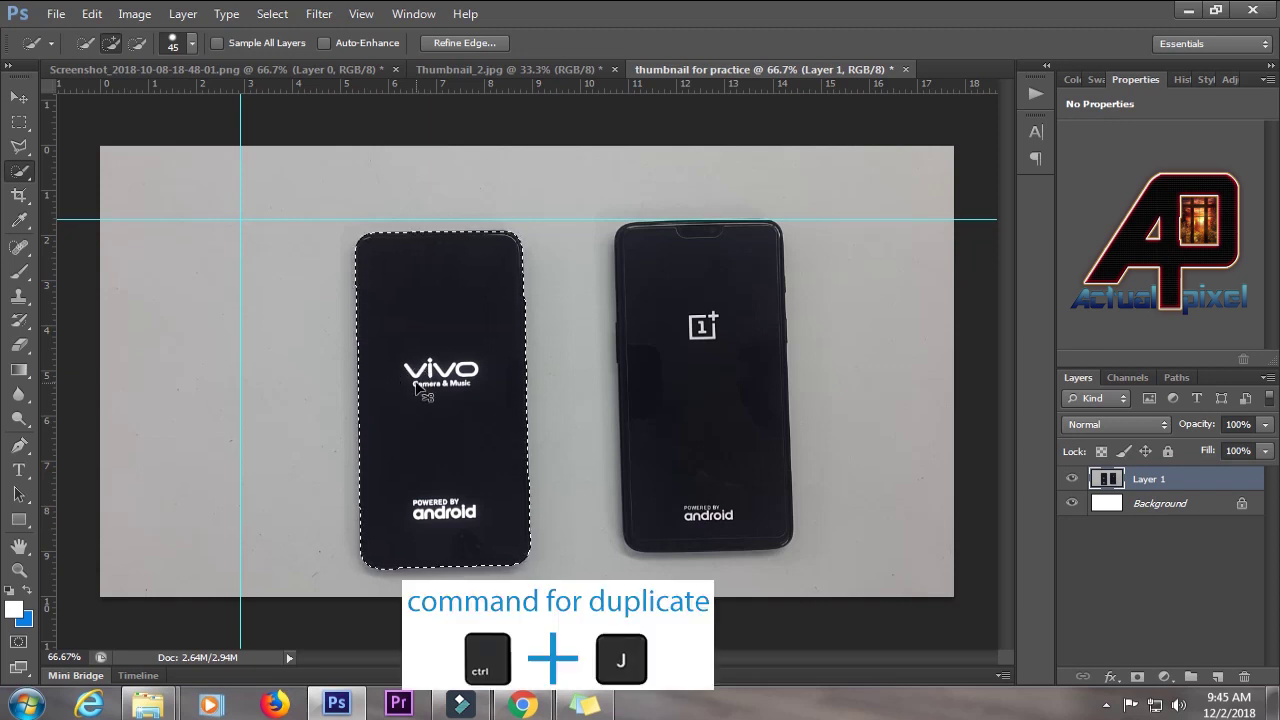
pyautogui.hotkey('ctrl', 'j')
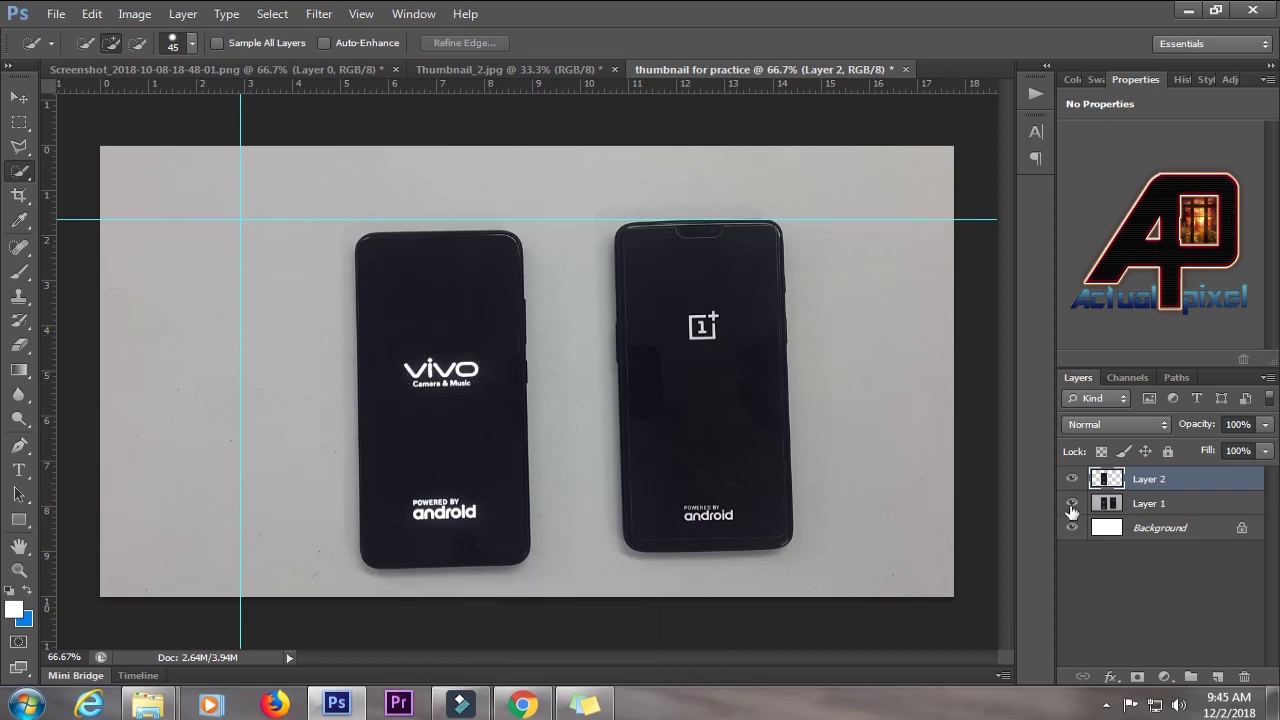
# Hide the full photo on Layer 1, and align the vivo phone cut-out to the two guides with a rotation of 0.79 degrees
pyautogui.click(1072, 507)
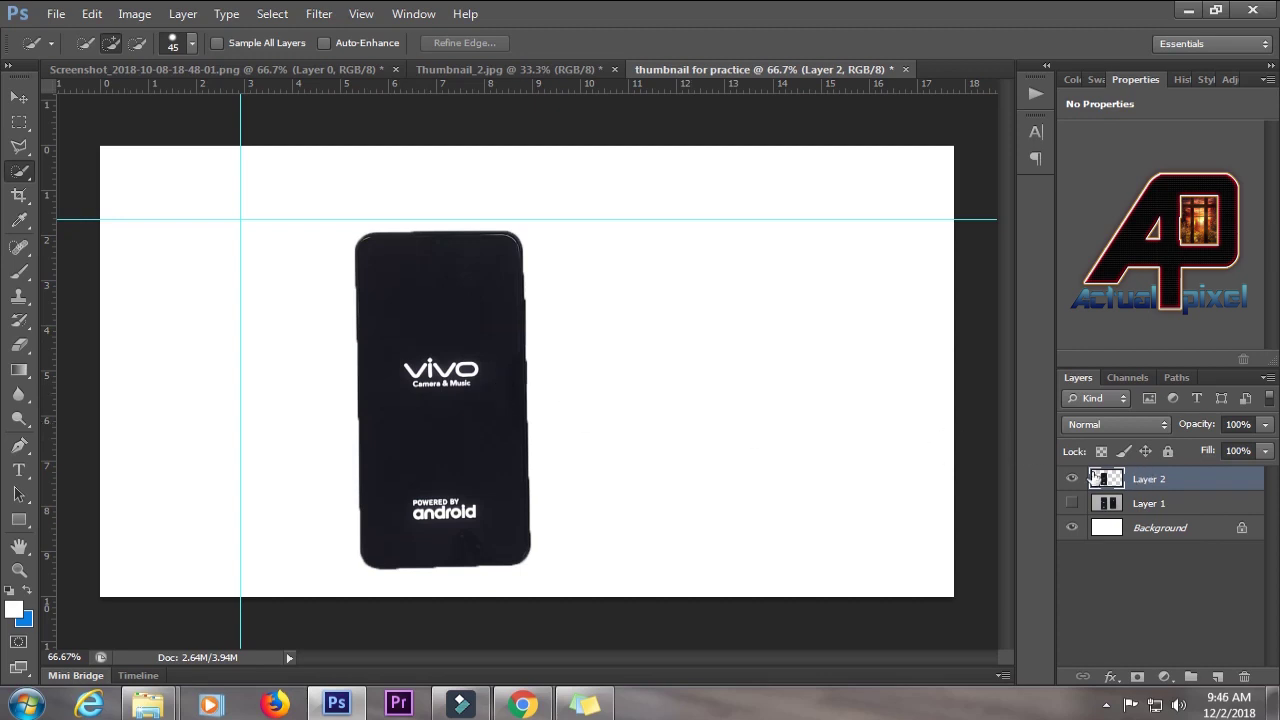
pyautogui.hotkey('ctrl', 't')
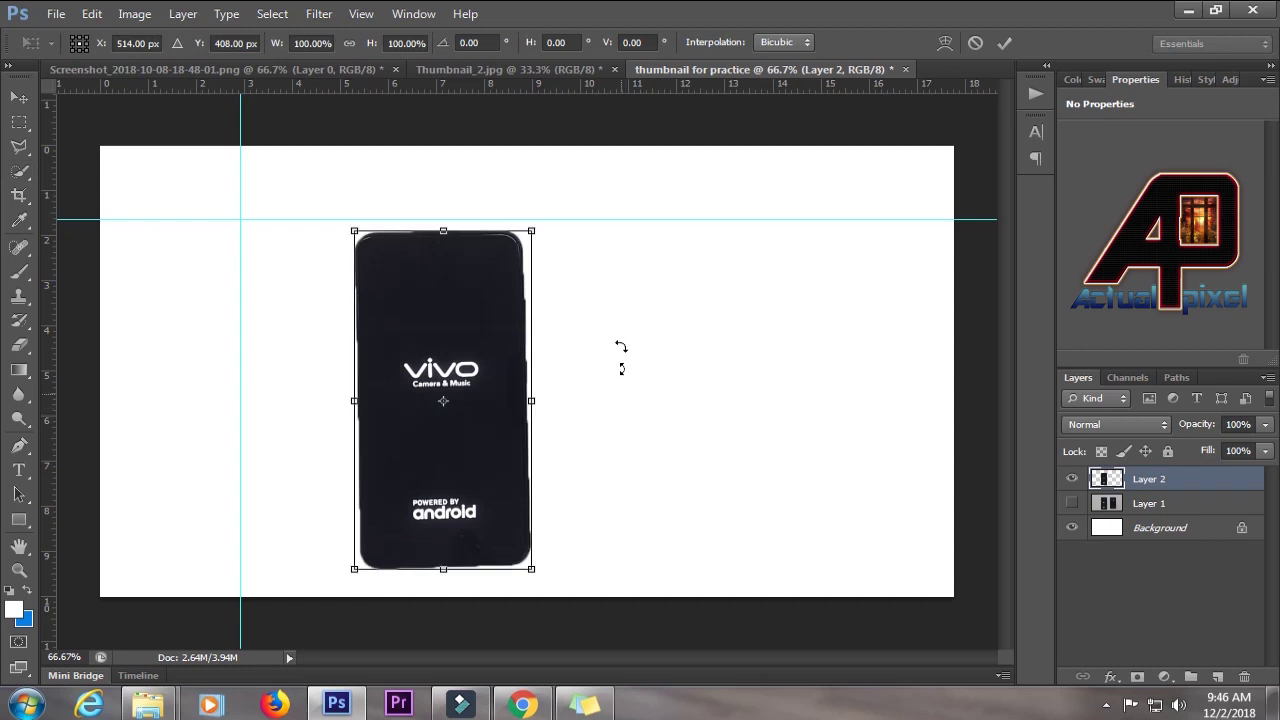
pyautogui.moveTo(597, 242); pyautogui.dragTo(603, 243)
pyautogui.moveTo(494, 346); pyautogui.dragTo(380, 333)
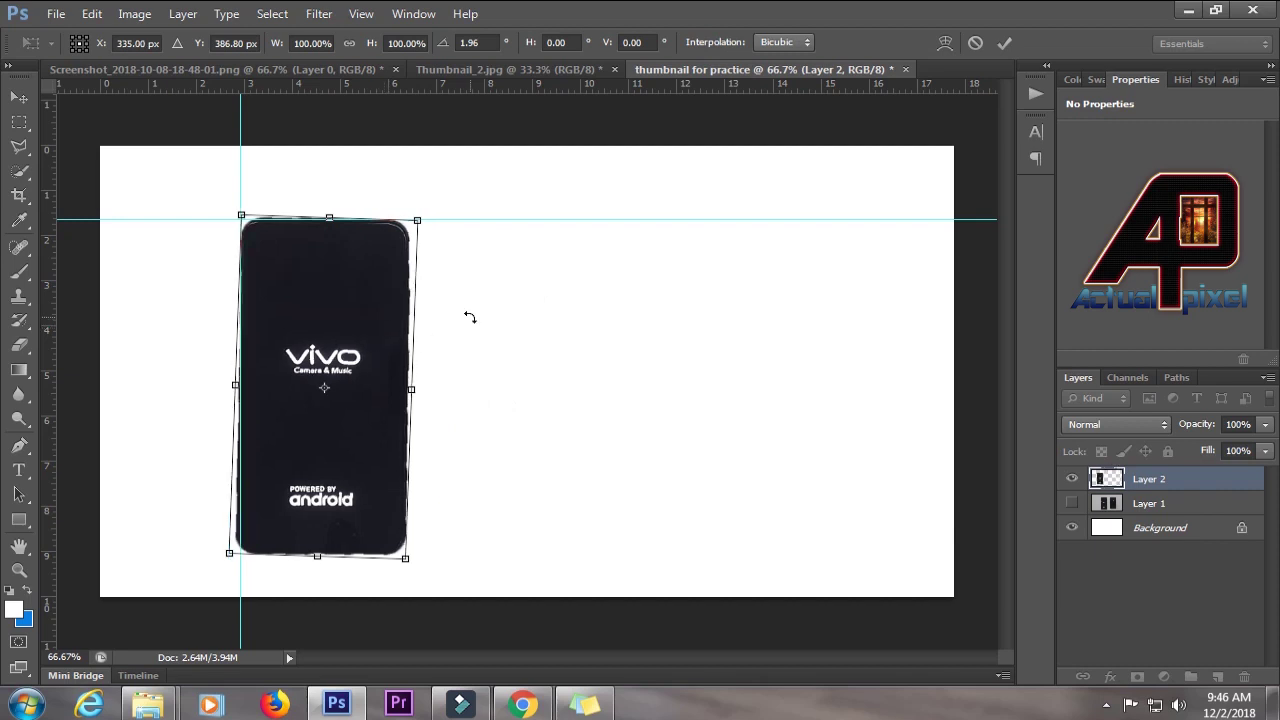
pyautogui.moveTo(471, 296); pyautogui.dragTo(468, 279)
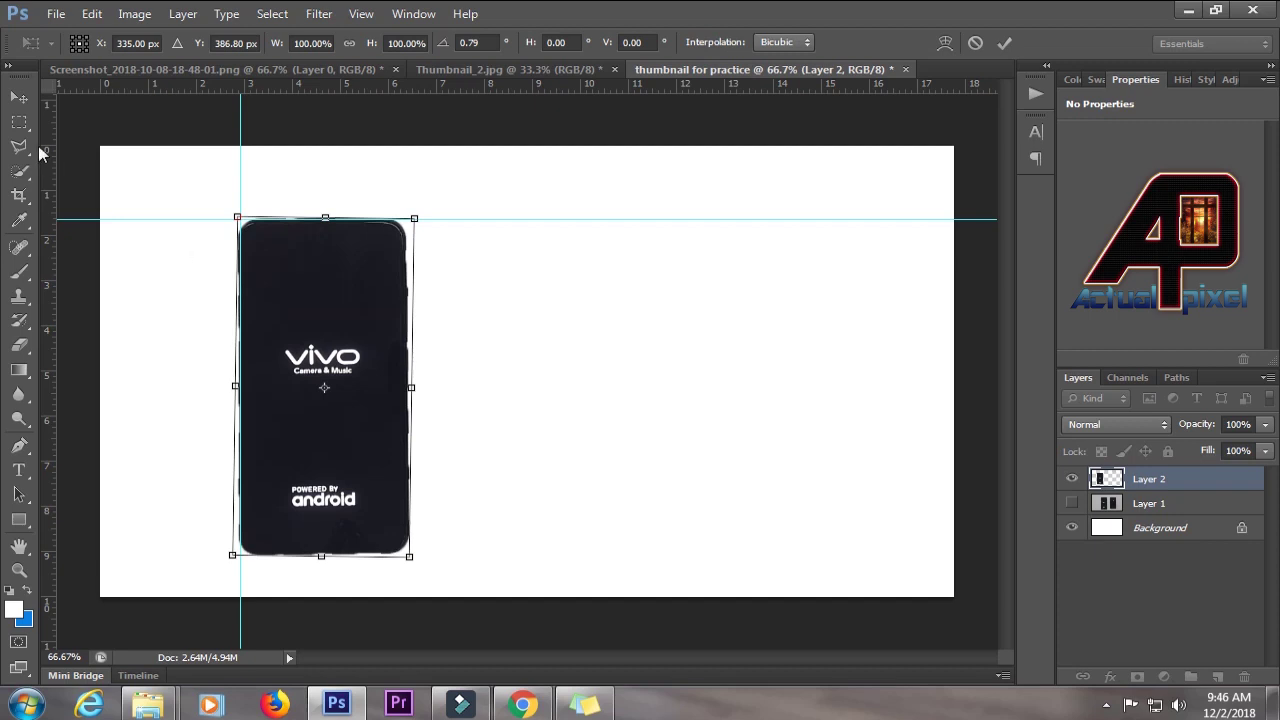
pyautogui.click(19, 97)
pyautogui.click(577, 278)
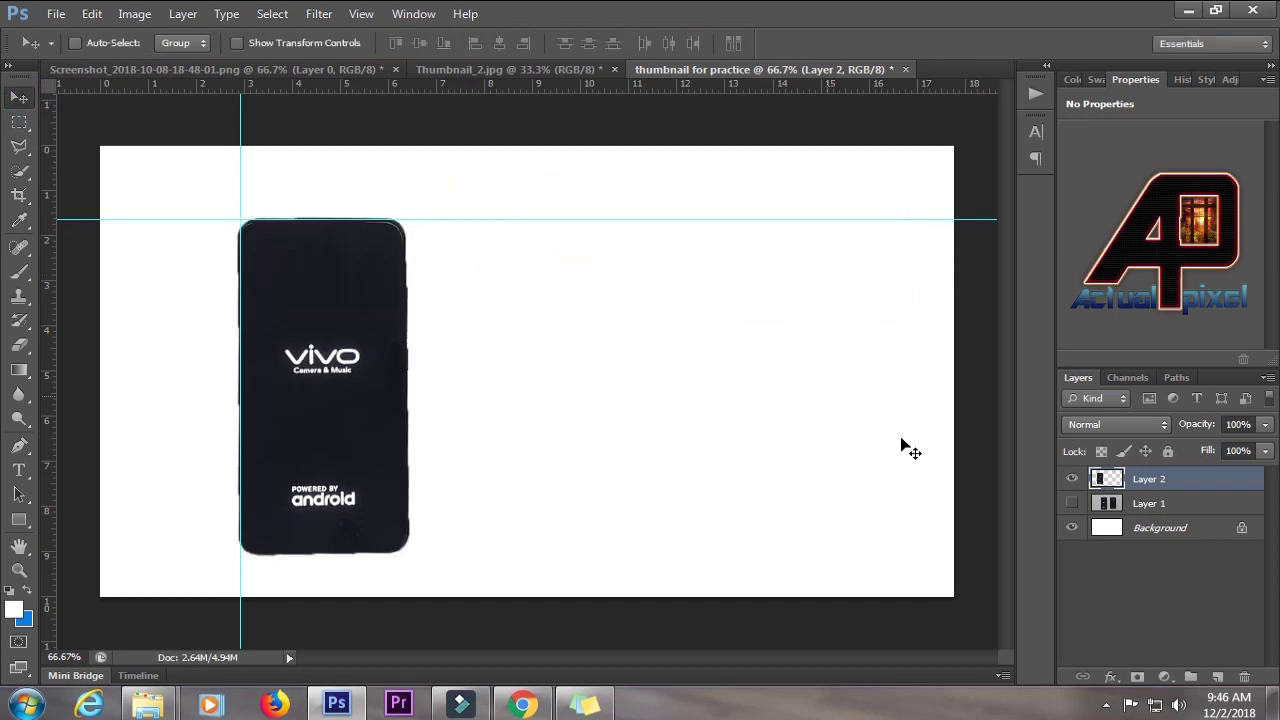
# Show the full photo on Layer 1 again and activate the Quick Selection tool
pyautogui.click(1071, 503)
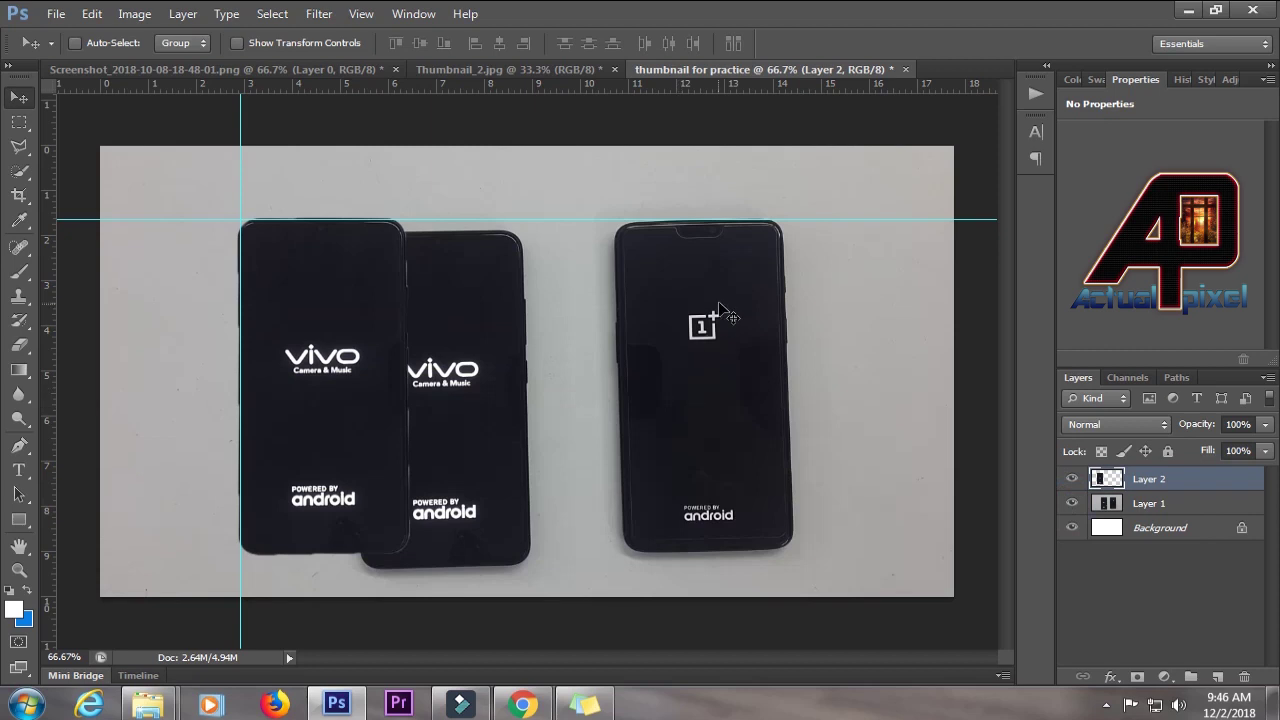
pyautogui.click(19, 171)
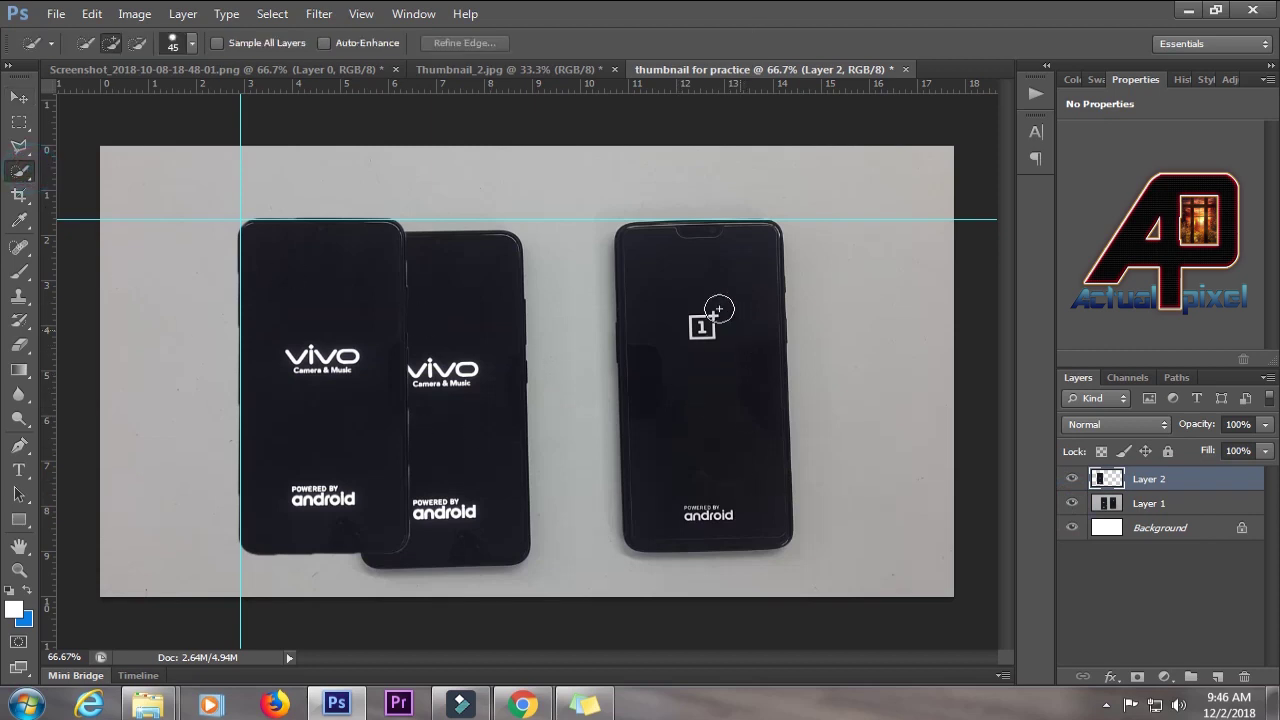
pyautogui.moveTo(693, 283)
pyautogui.mouseDown()
pyautogui.moveTo(686, 395)
pyautogui.moveTo(712, 508)
pyautogui.mouseUp()
pyautogui.hotkey('ctrl', 'd')
pyautogui.click(1155, 503)
pyautogui.moveTo(689, 281); pyautogui.dragTo(714, 426)
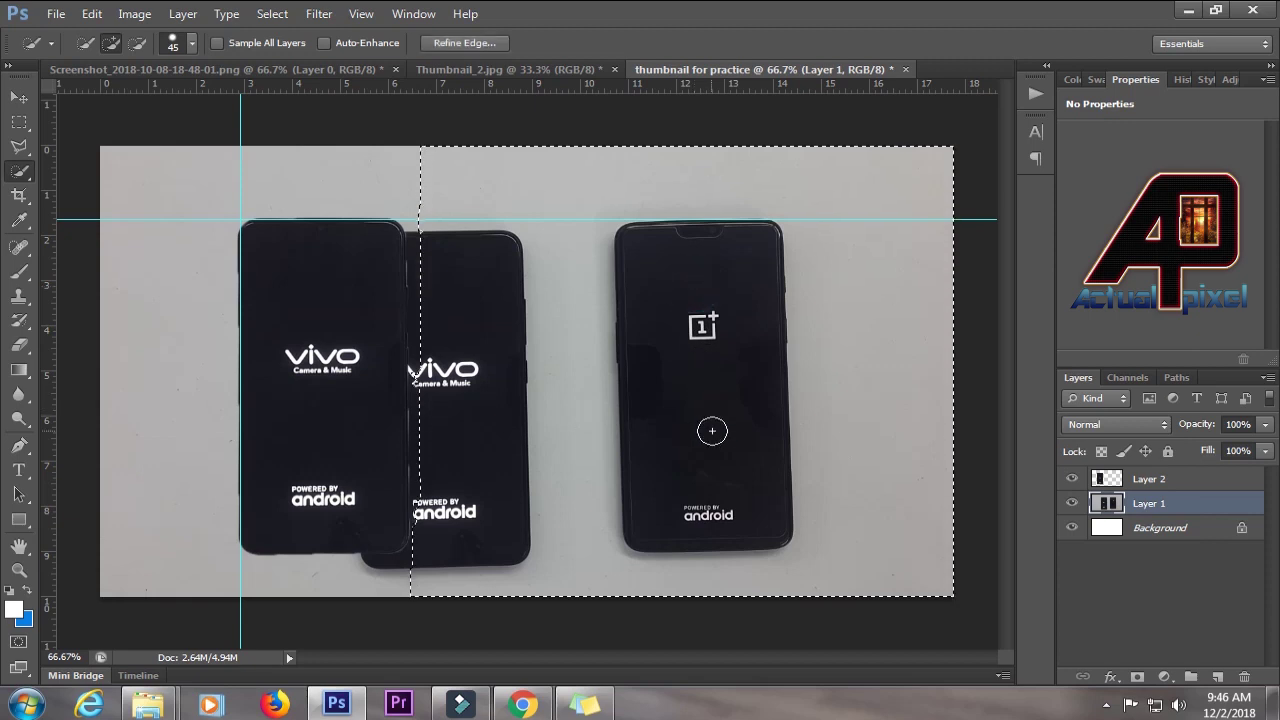
pyautogui.hotkey('ctrl', 'd')
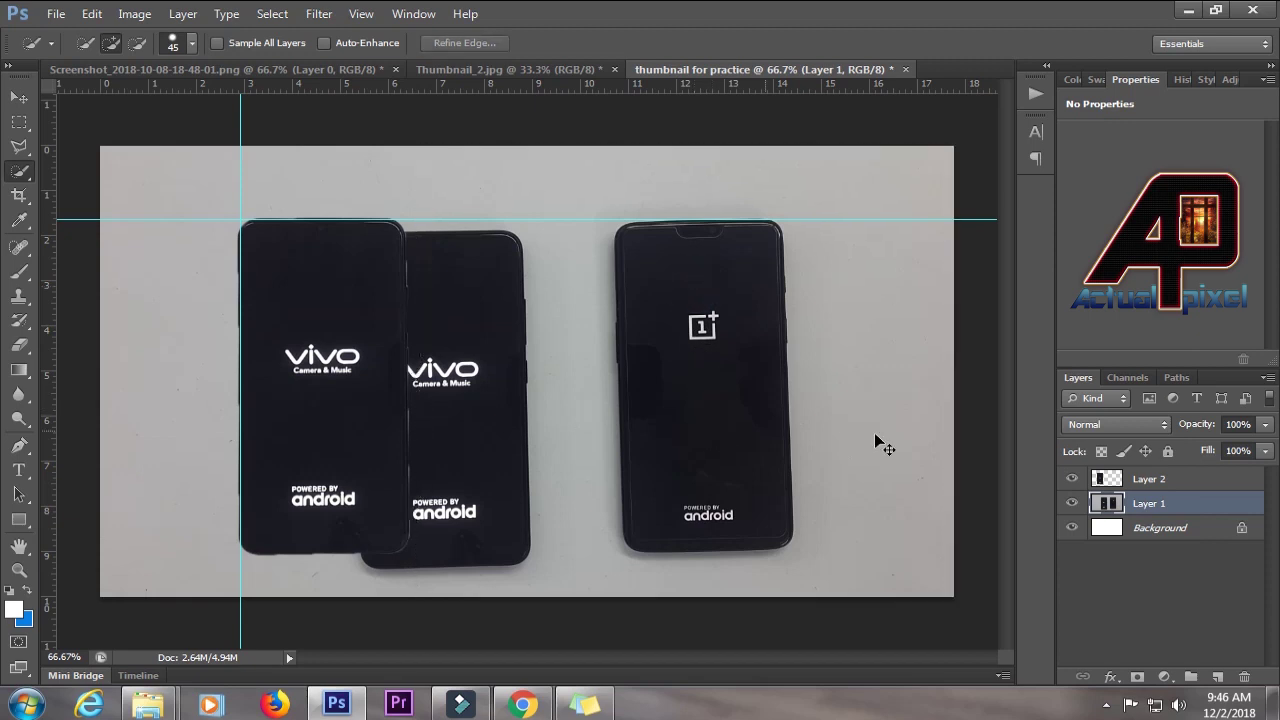
pyautogui.click(1150, 484)
pyautogui.moveTo(717, 277); pyautogui.dragTo(715, 404)
pyautogui.hotkey('ctrl', 'd')
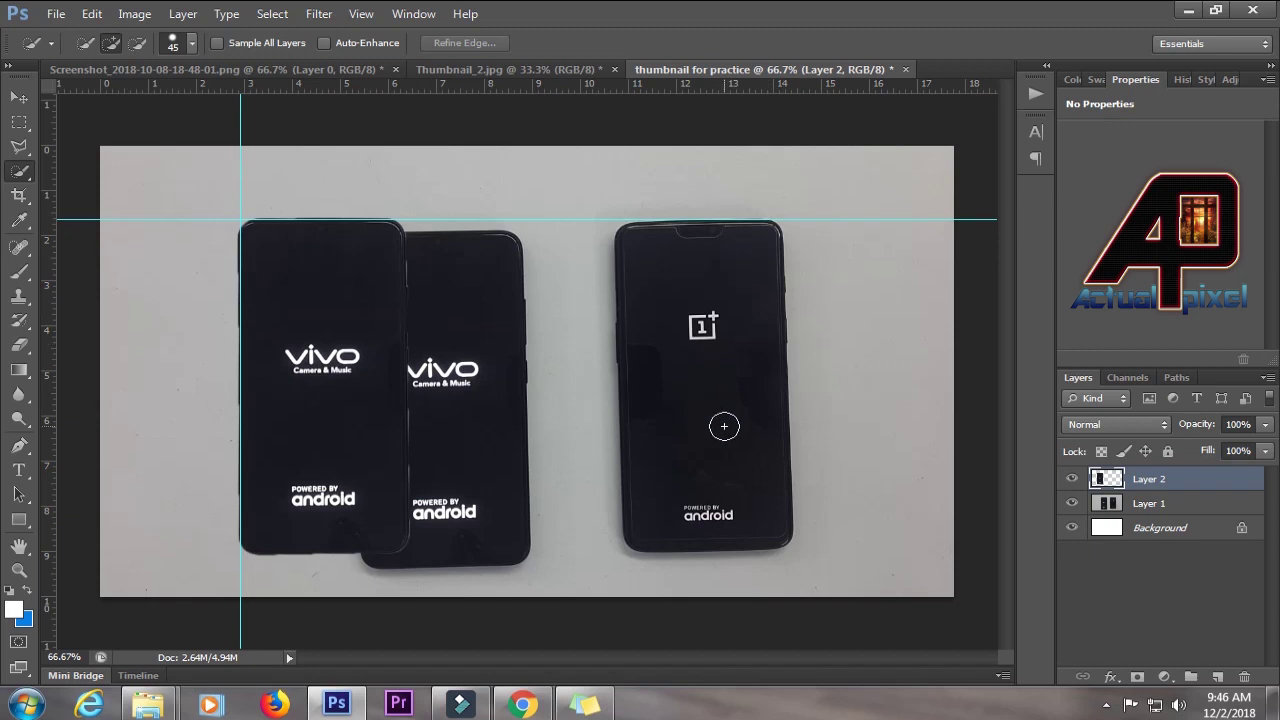
# Hide the vivo cut-out layer and select the OnePlus phone on Layer 1 with Quick Selection
pyautogui.click(1160, 506)
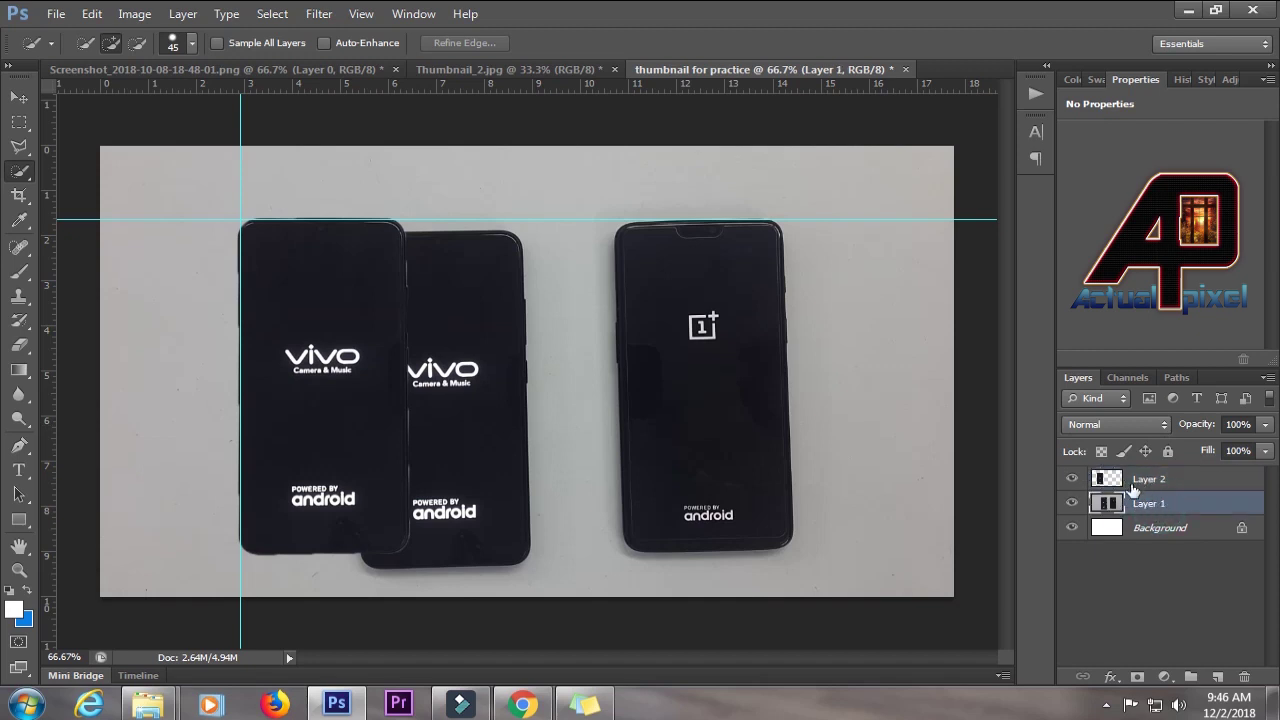
pyautogui.click(1072, 479)
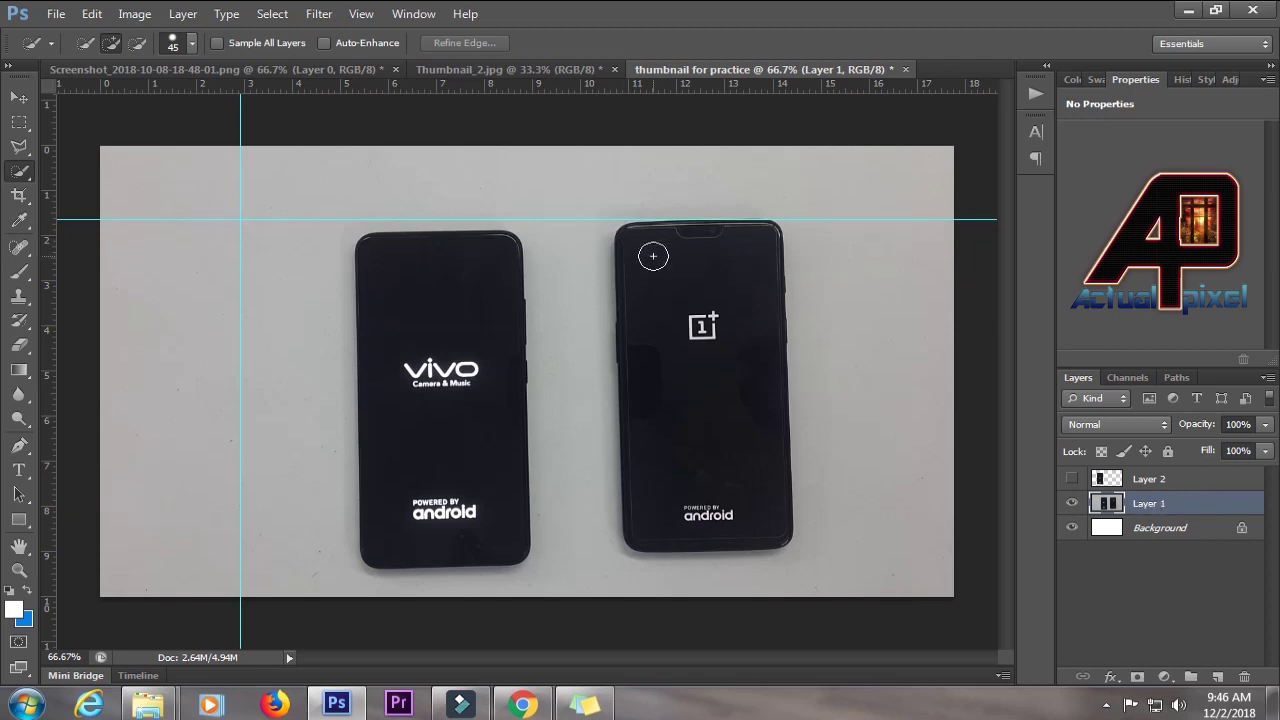
pyautogui.click(705, 300)
pyautogui.click(686, 291)
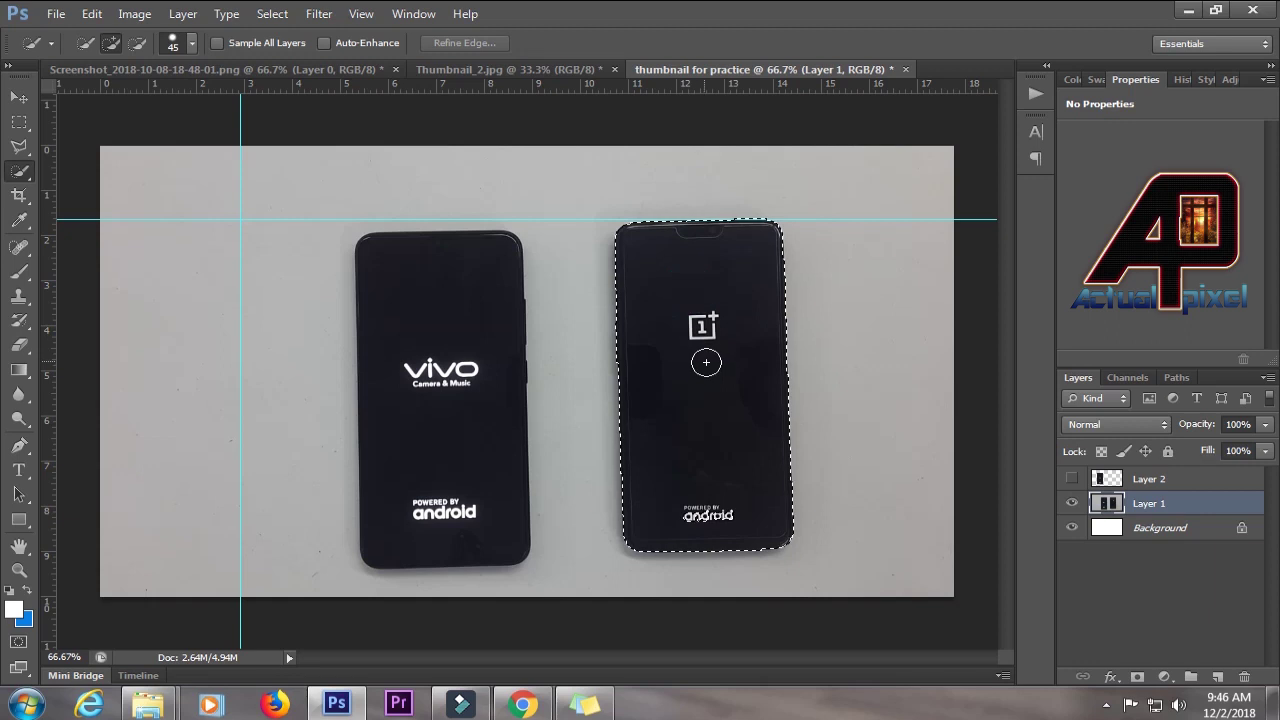
# Finish selecting the OnePlus phone and copy it onto its own layer, checking the cut-out with the full photo hidden
pyautogui.moveTo(737, 471)
pyautogui.mouseDown()
pyautogui.moveTo(737, 516)
pyautogui.moveTo(677, 515)
pyautogui.moveTo(723, 515)
pyautogui.mouseUp()
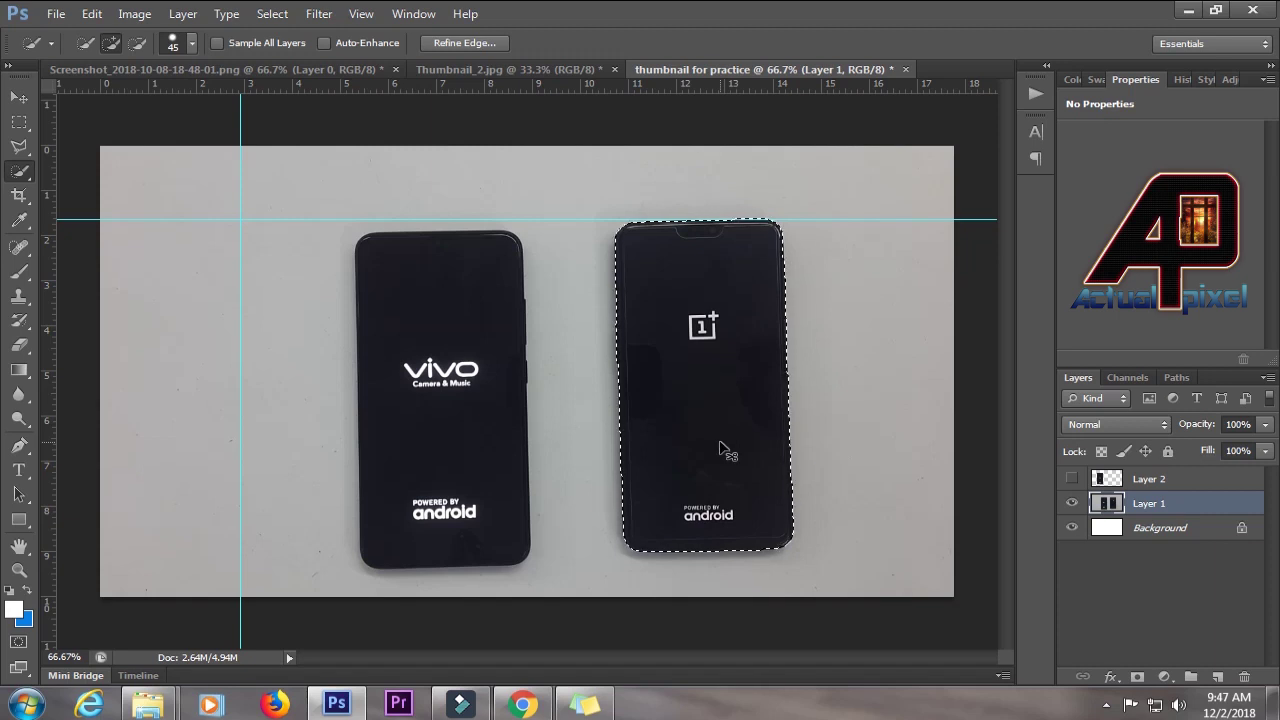
pyautogui.hotkey('ctrl', 'j')
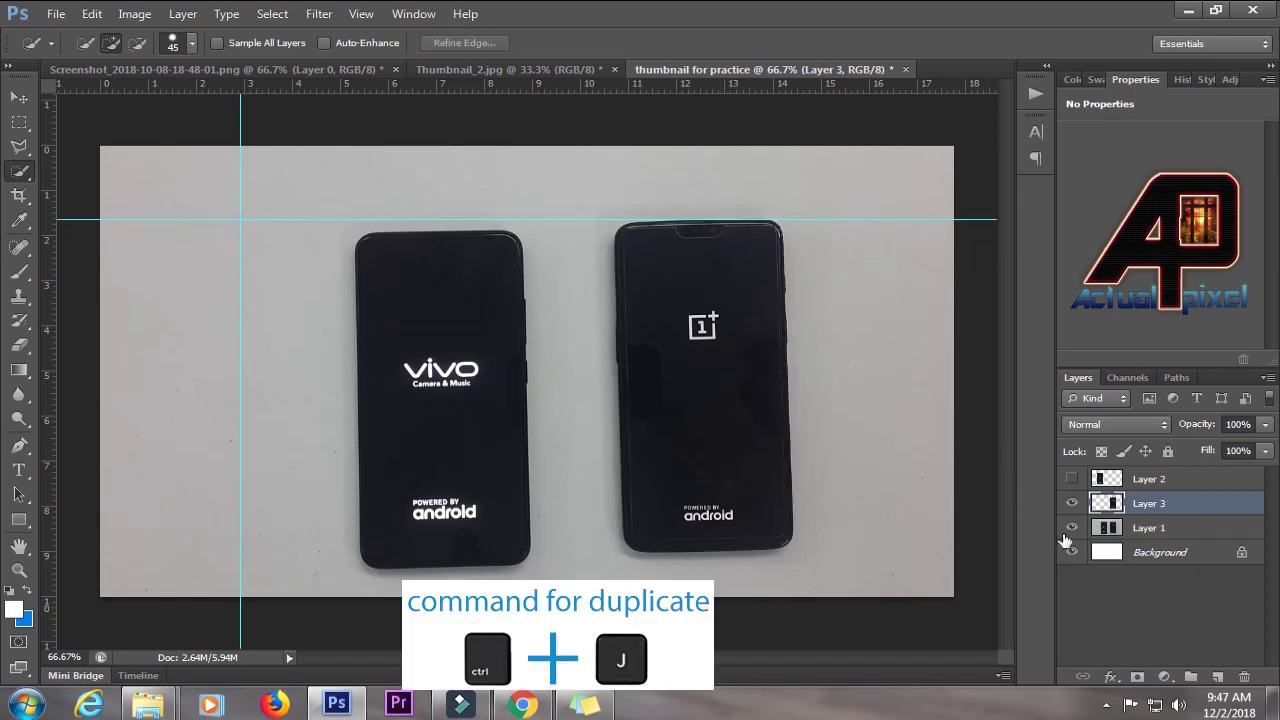
pyautogui.click(1074, 528)
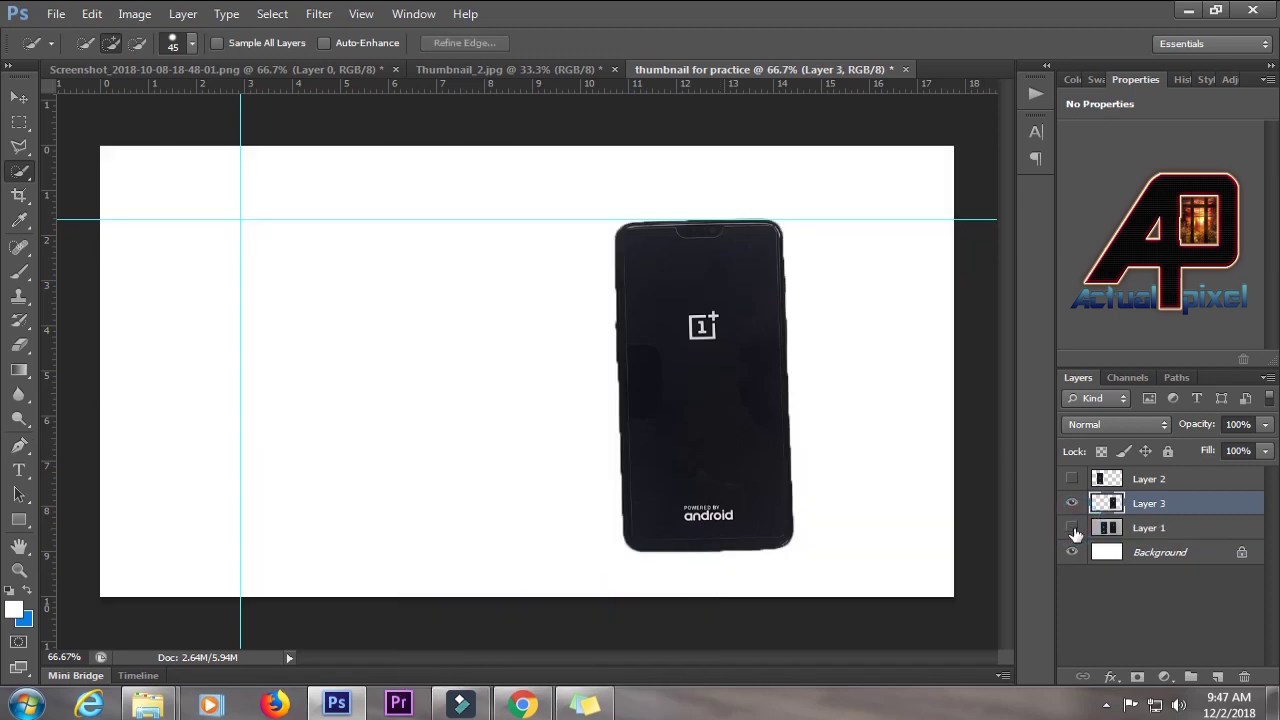
pyautogui.click(1073, 528)
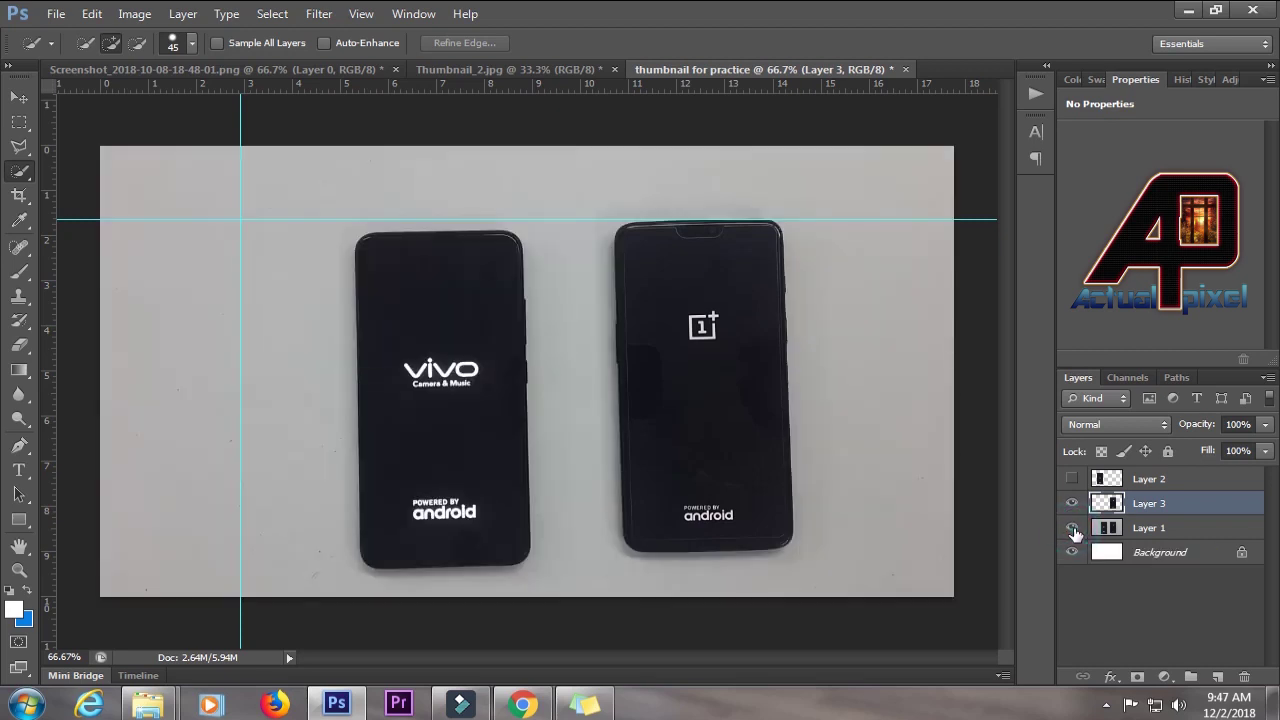
# Add a vertical guide at about 14.9 on the ruler and move the OnePlus cut-out against it, rotated 2.42 degrees
pyautogui.moveTo(48, 354); pyautogui.dragTo(815, 434)
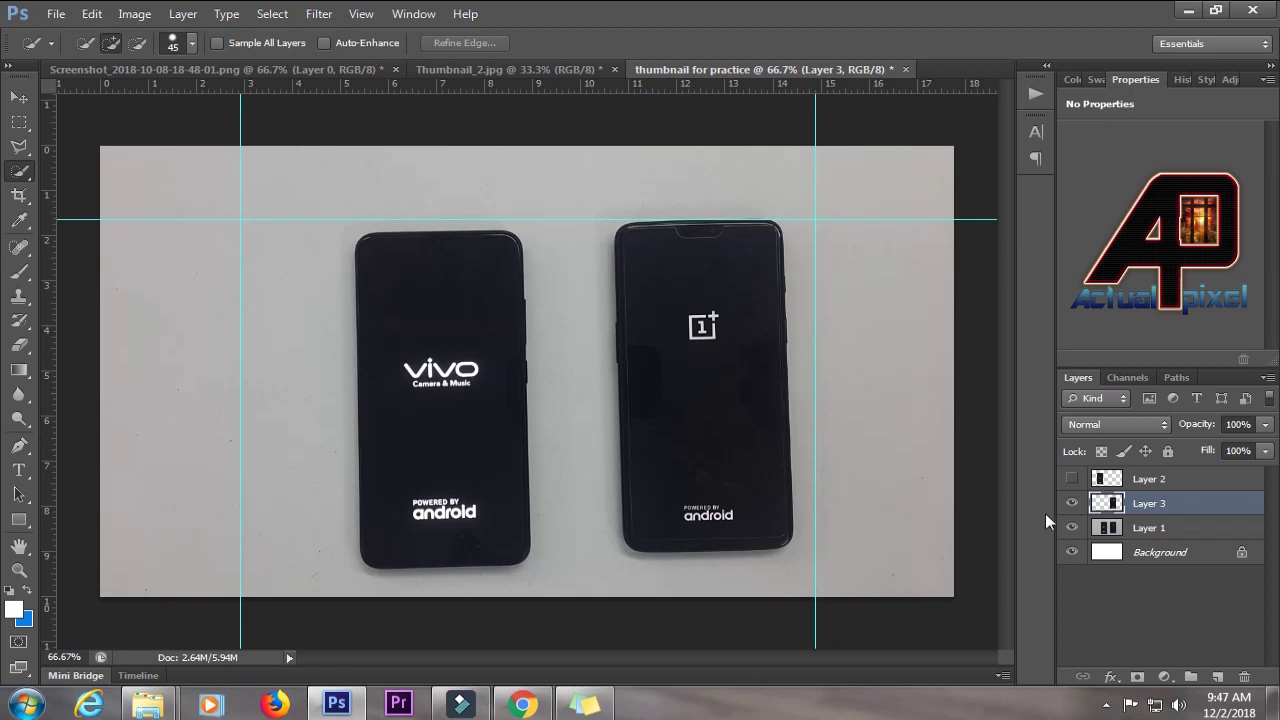
pyautogui.hotkey('ctrl', 't')
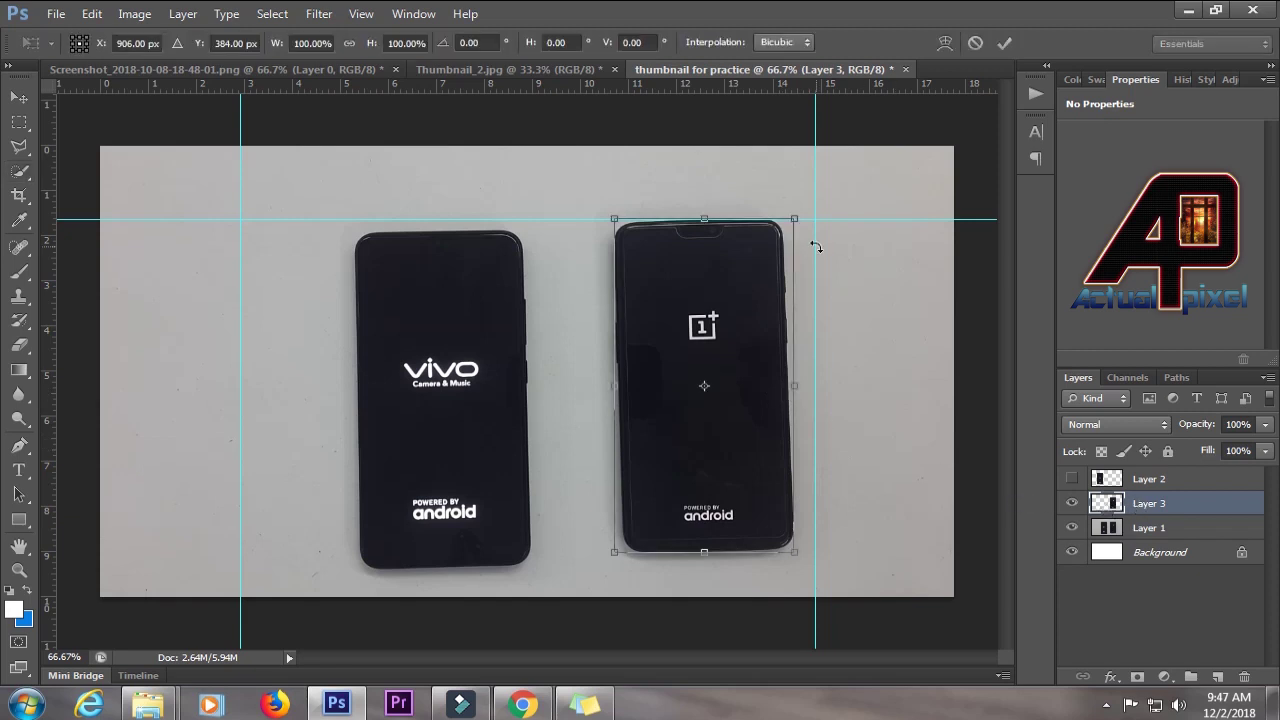
pyautogui.moveTo(820, 251); pyautogui.dragTo(815, 258)
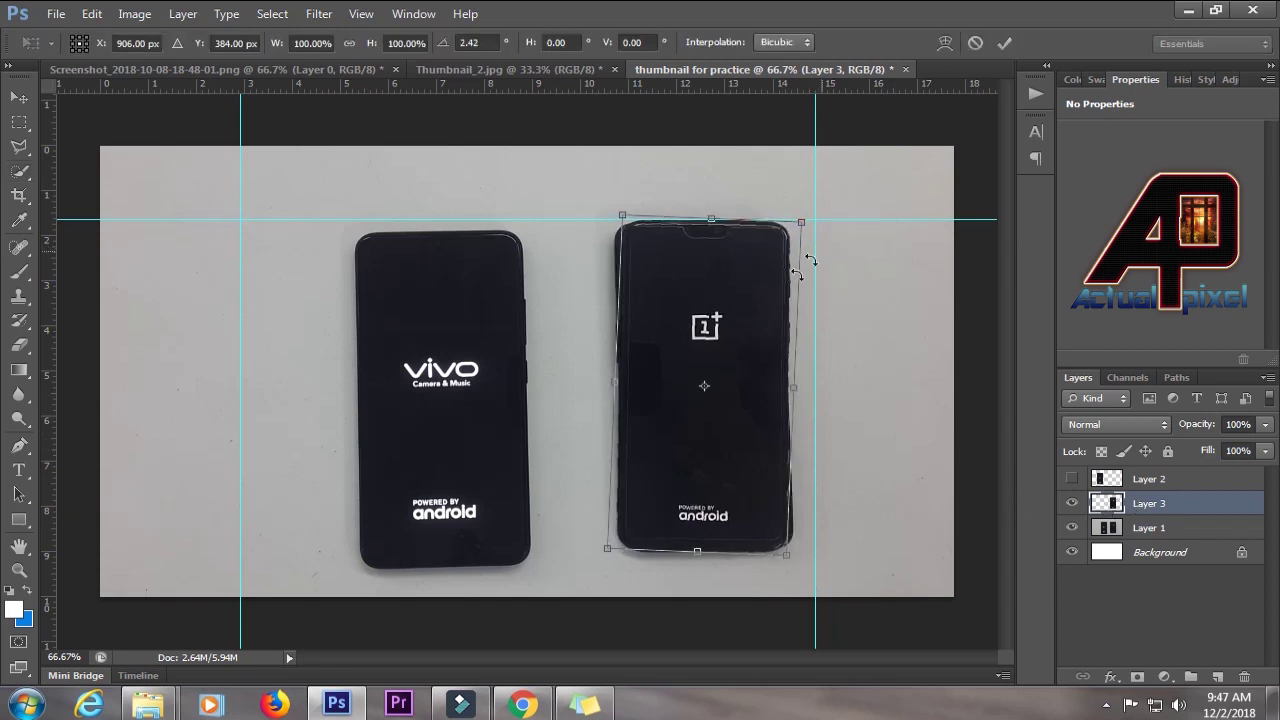
pyautogui.moveTo(746, 414); pyautogui.dragTo(770, 411)
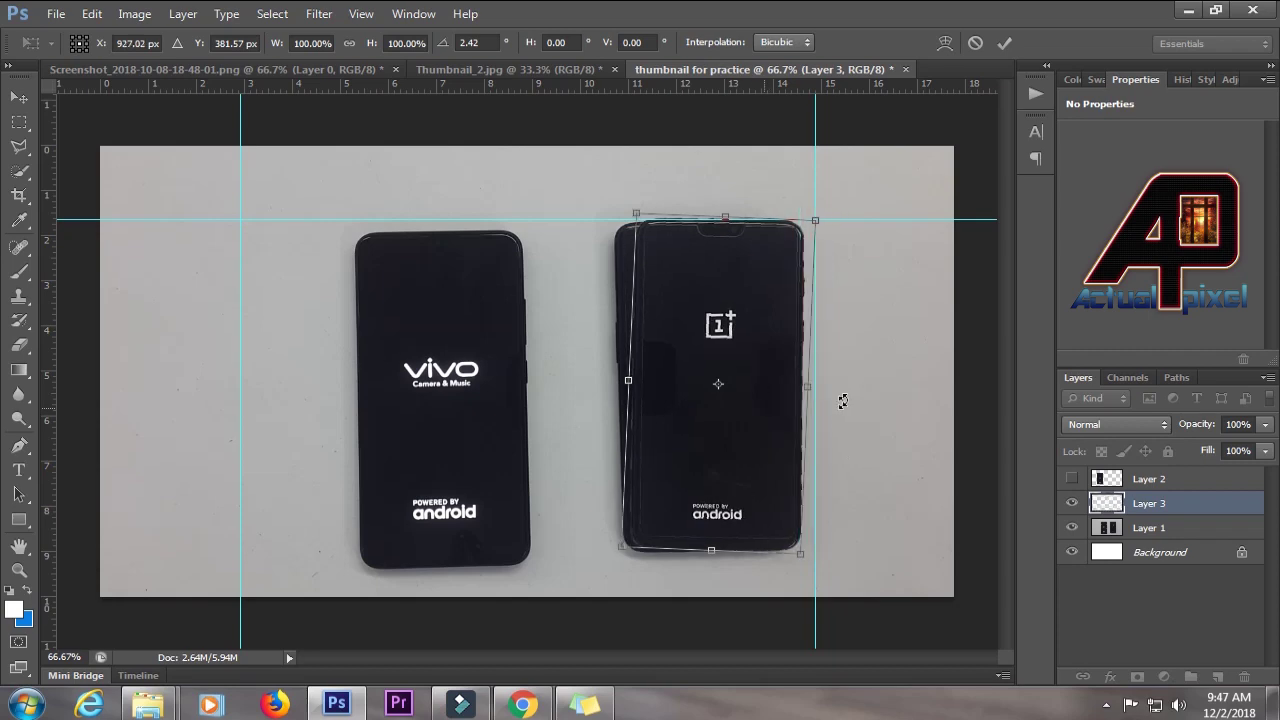
pyautogui.press('Left')
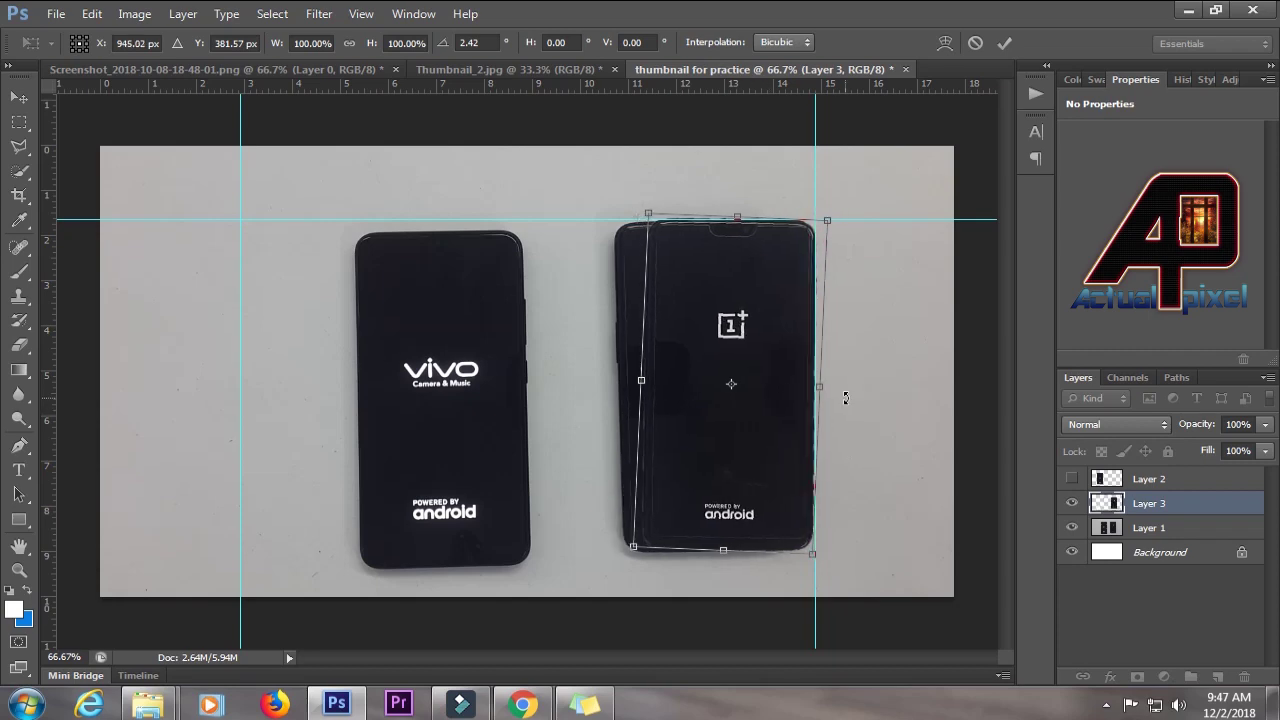
# Adjust the OnePlus cut-out's rotation to 1.83 degrees so its edge follows the vertical guide
pyautogui.scroll(3, 845, 397)
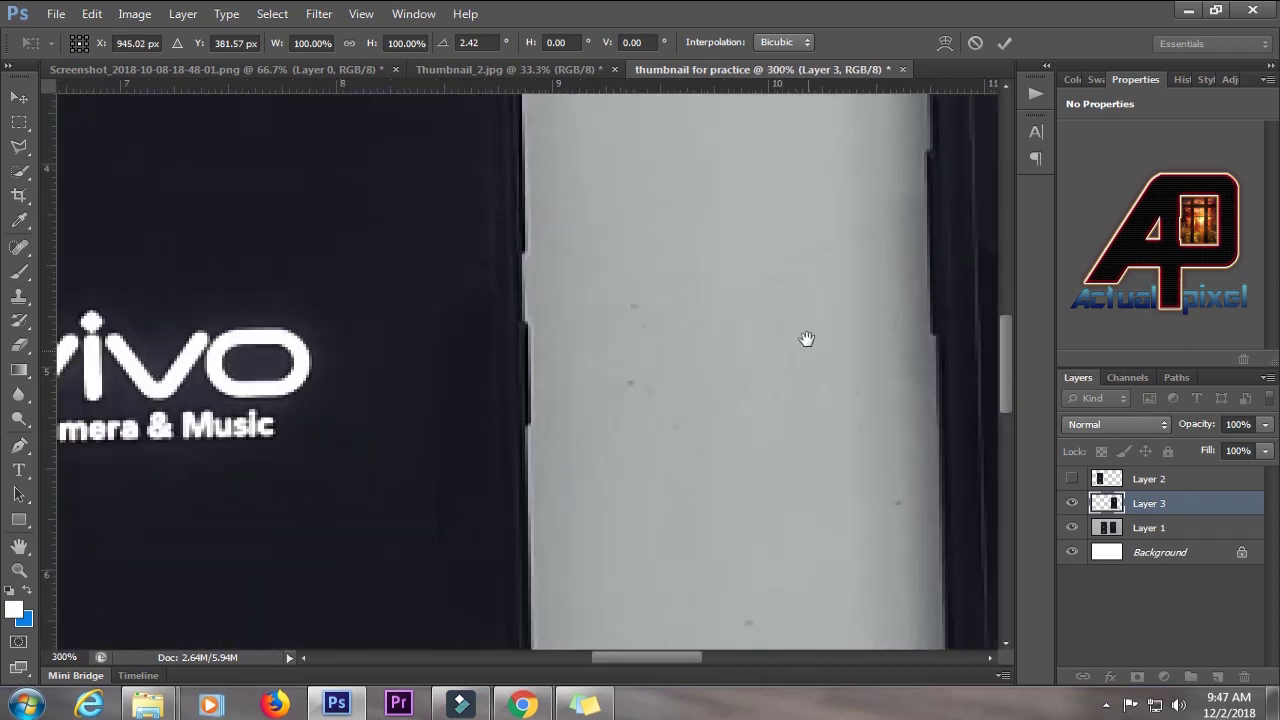
pyautogui.moveTo(807, 339); pyautogui.dragTo(500, 394)
pyautogui.scroll(-1, 500, 395)
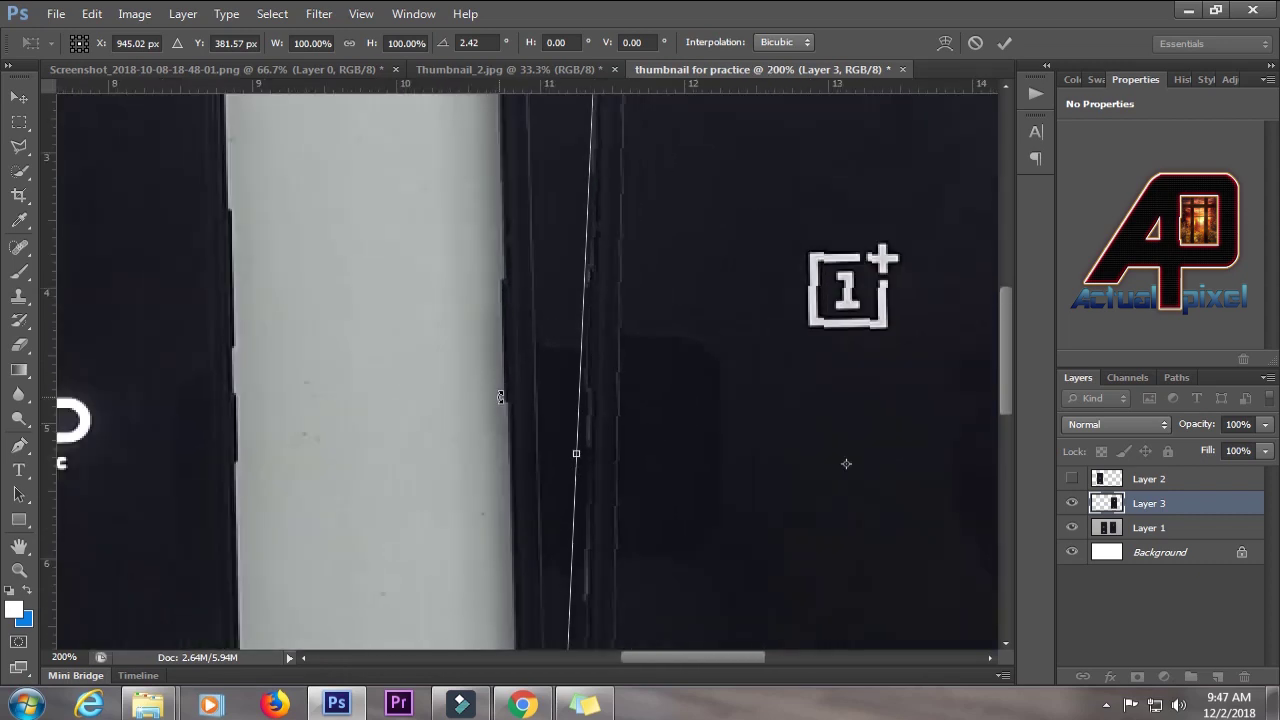
pyautogui.scroll(-1, 500, 397)
pyautogui.moveTo(747, 373); pyautogui.dragTo(658, 311)
pyautogui.moveTo(775, 168); pyautogui.dragTo(771, 157)
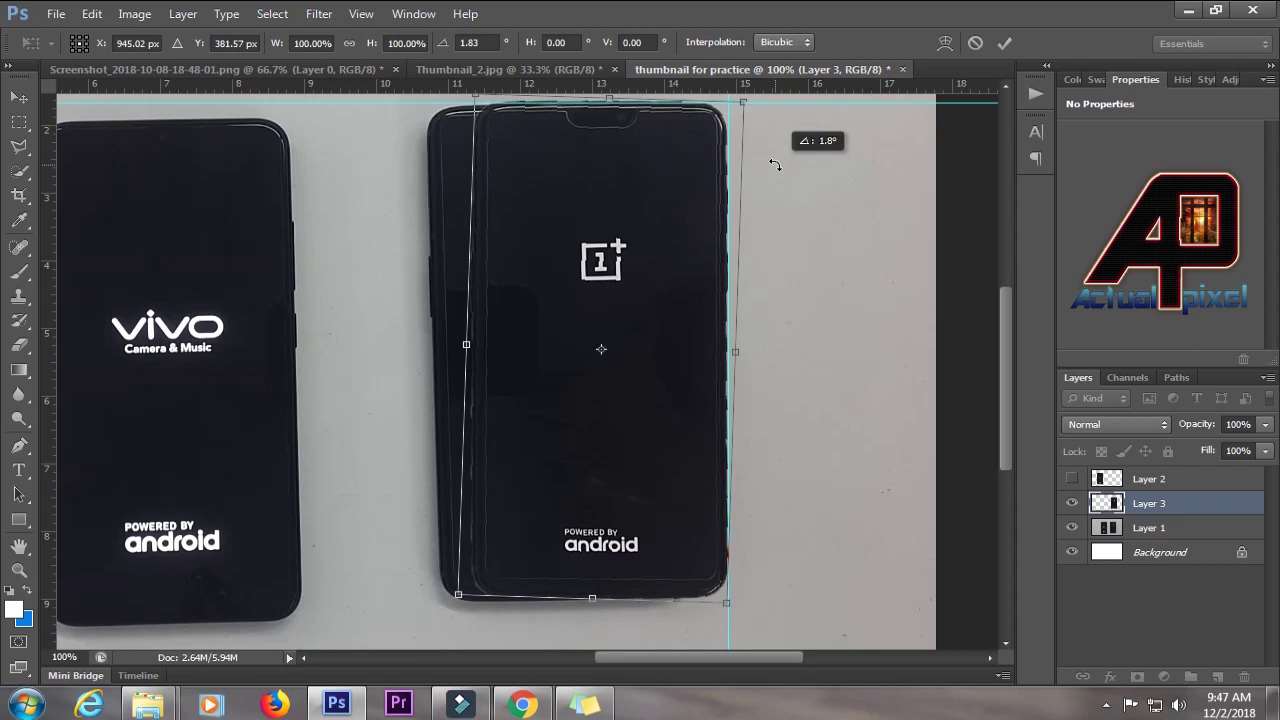
pyautogui.press('Return')
# Hide the full photo on Layer 1 and show the vivo cut-out on Layer 2
pyautogui.hotkey('ctrl', '-')
pyautogui.click(1071, 528)
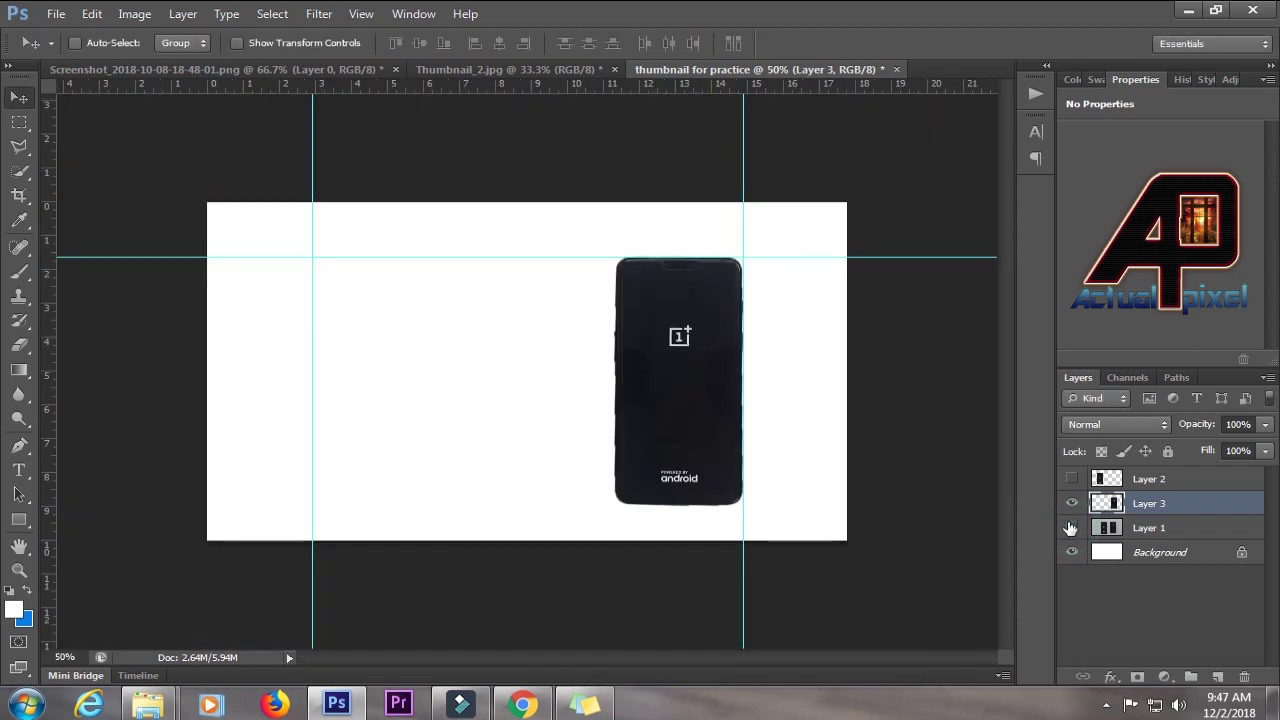
pyautogui.click(1072, 479)
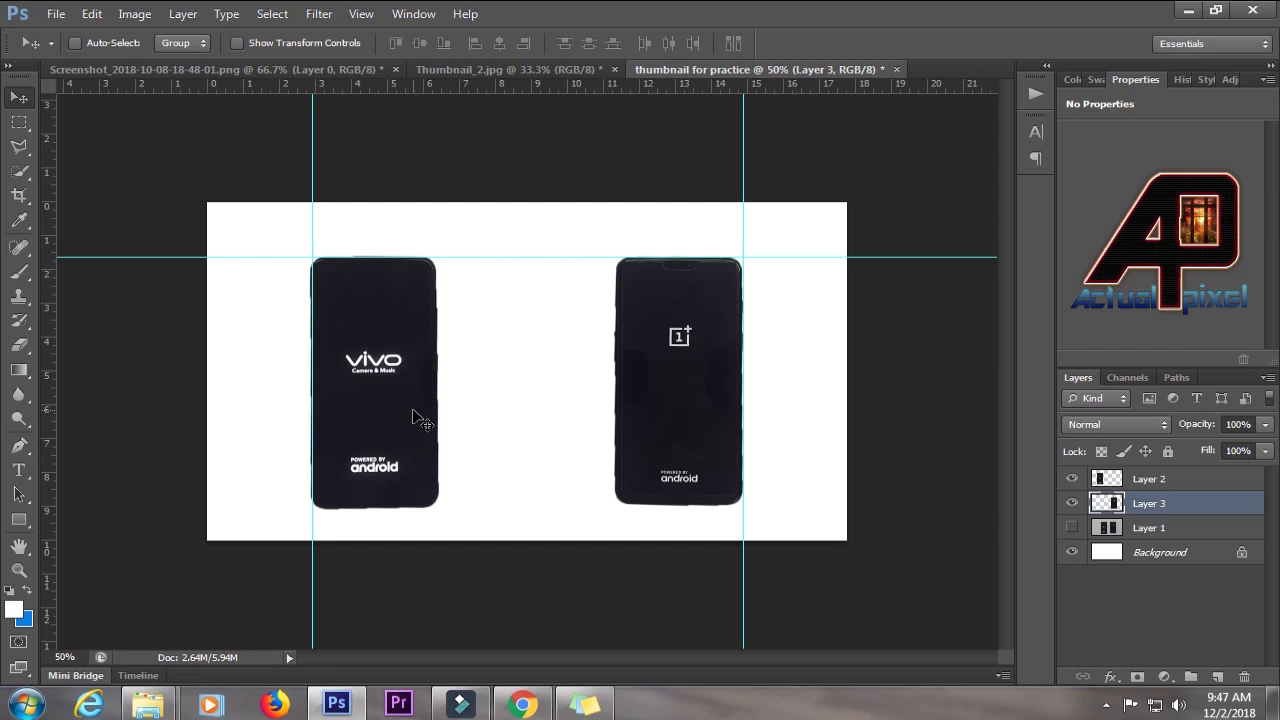
# Select the vivo cut-out on Layer 2 and nudge it inward from its vertical guide
pyautogui.rightClick(425, 366)
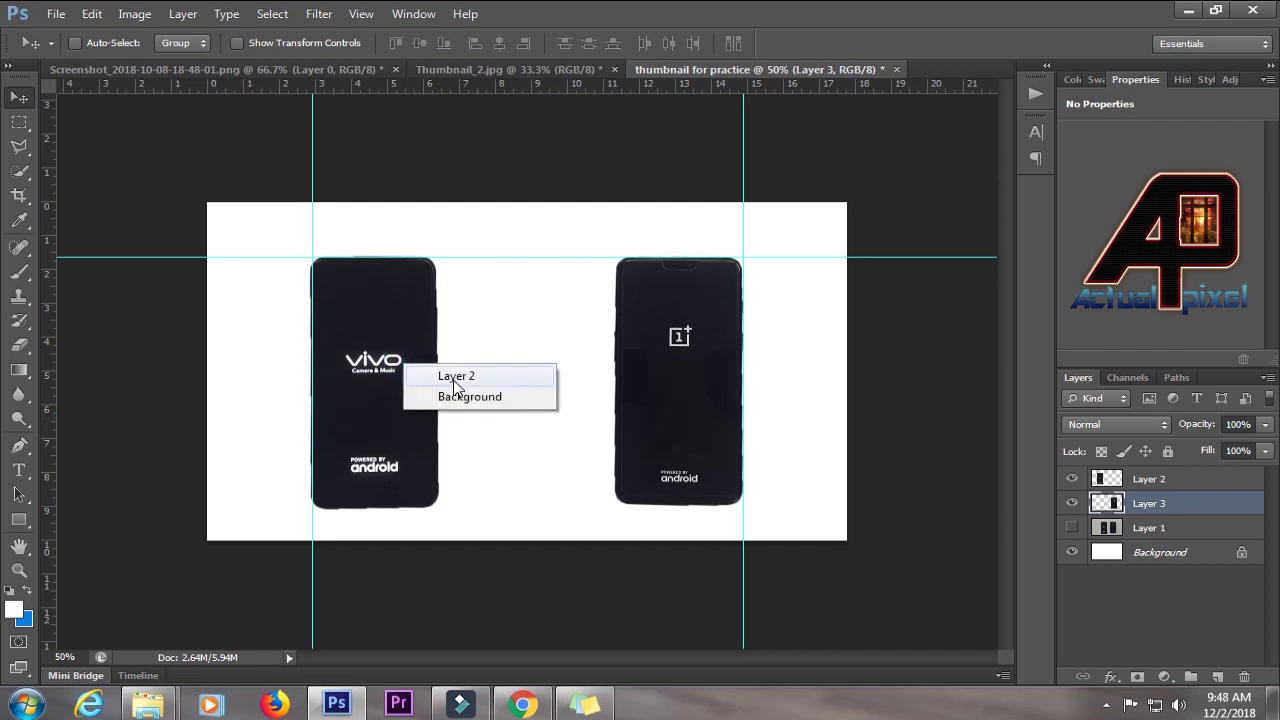
pyautogui.click(448, 375)
pyautogui.hotkey('shift', 'Right')
pyautogui.hotkey('shift', 'Right')
pyautogui.hotkey('shift', 'Right')
pyautogui.hotkey('shift', 'Right')
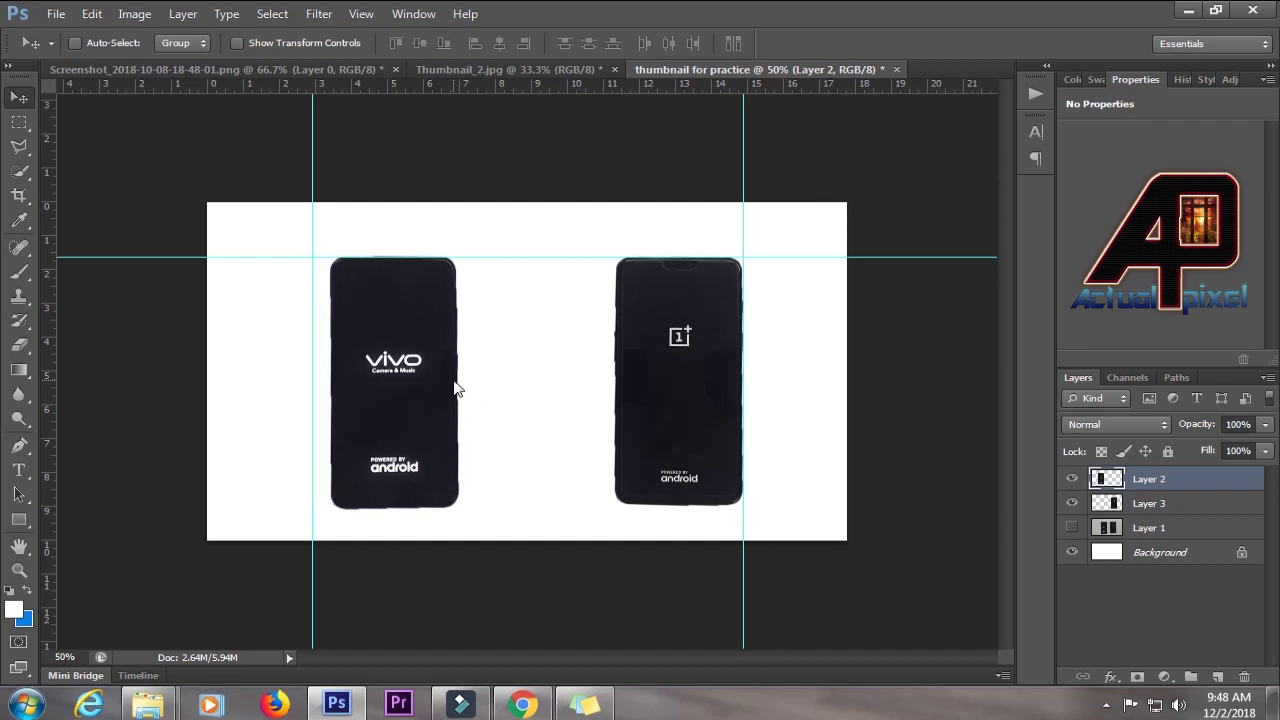
# Select the OnePlus cut-out on Layer 3 and nudge it inward from its vertical guide
pyautogui.rightClick(663, 375)
pyautogui.click(702, 389)
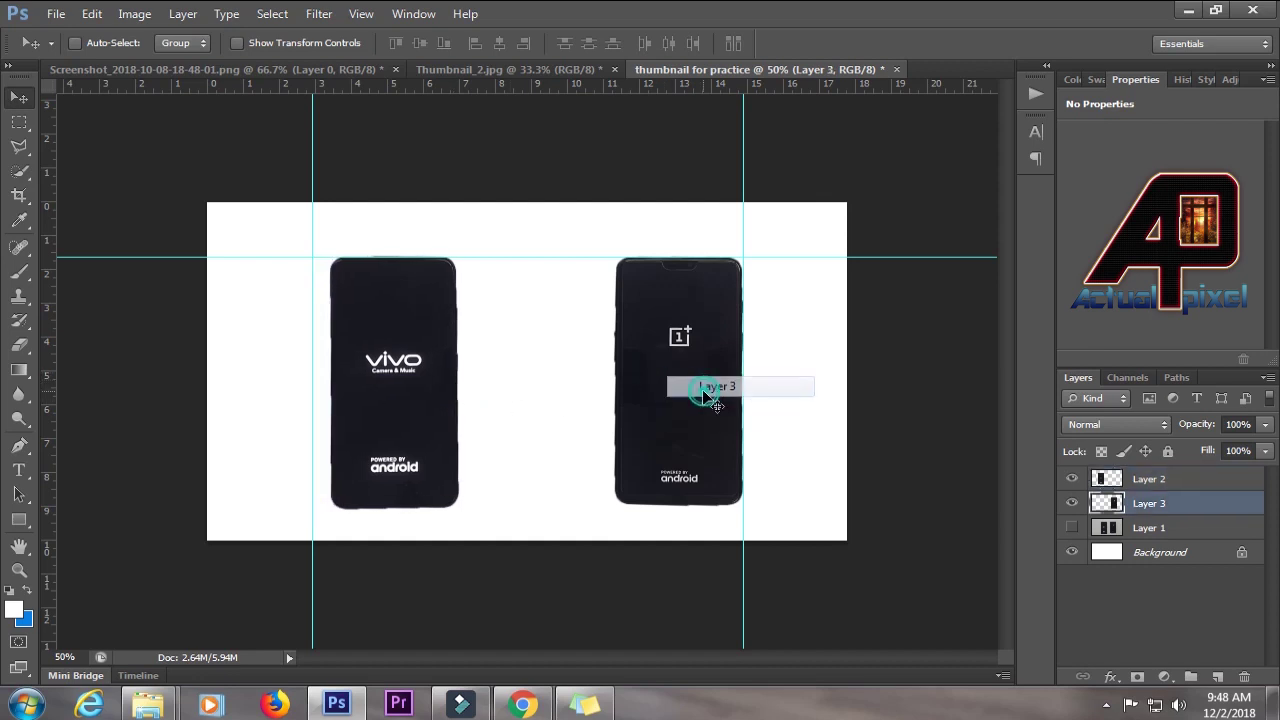
pyautogui.hotkey('shift', 'Left')
pyautogui.hotkey('shift', 'Left')
pyautogui.hotkey('shift', 'Left')
pyautogui.hotkey('shift', 'Left')
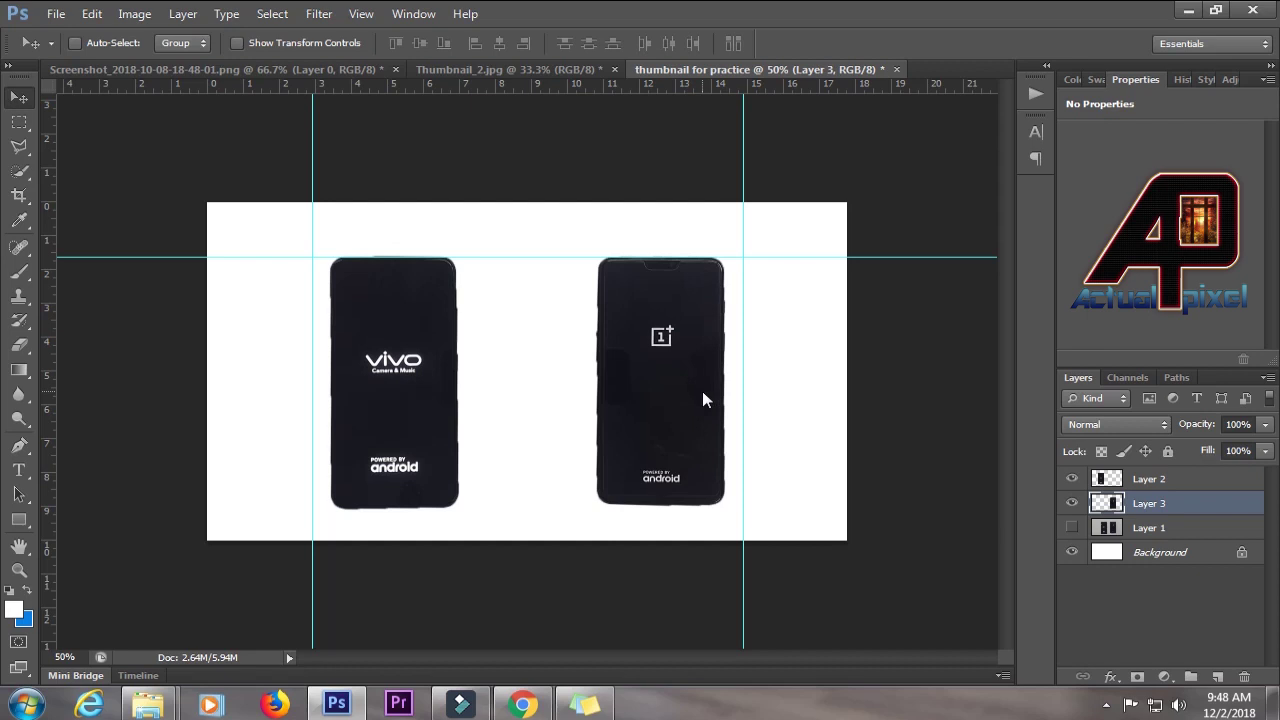
# Delete the full photo on Layer 1, keeping both phone cut-outs shown over the white background
pyautogui.click(1072, 528)
pyautogui.click(1136, 528)
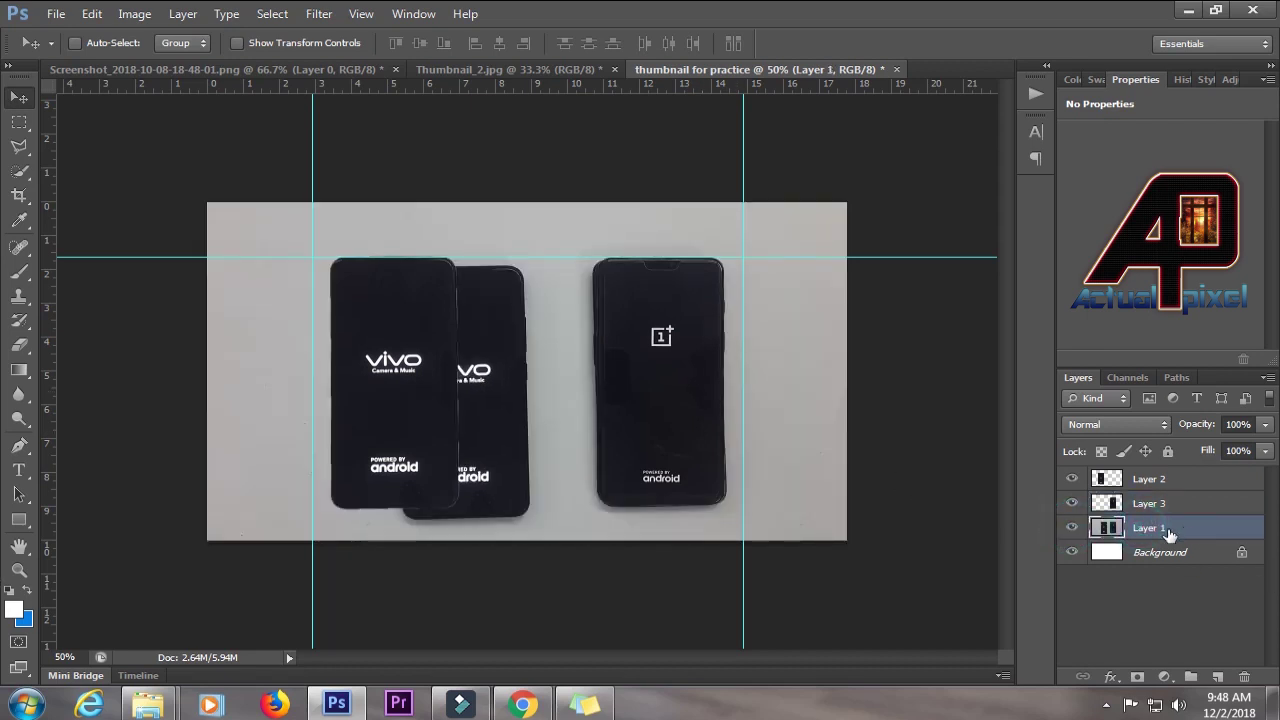
pyautogui.click(1072, 503)
pyautogui.click(1072, 479)
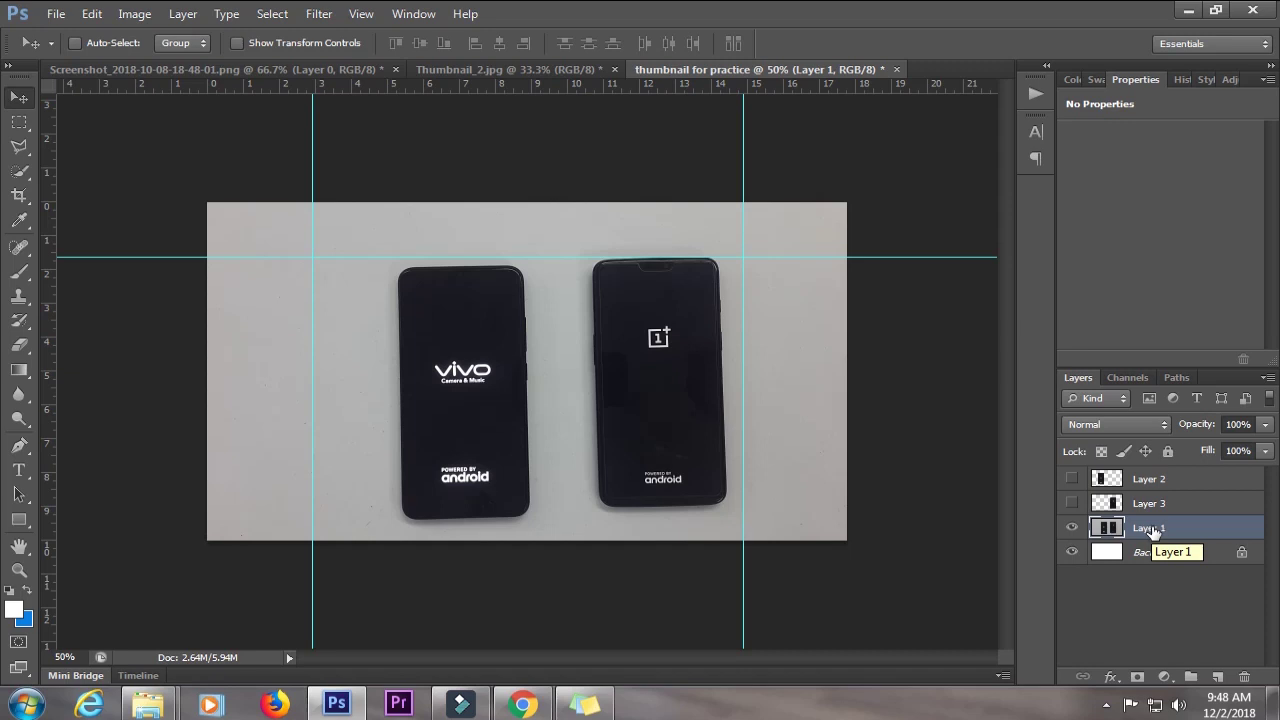
pyautogui.press('Delete')
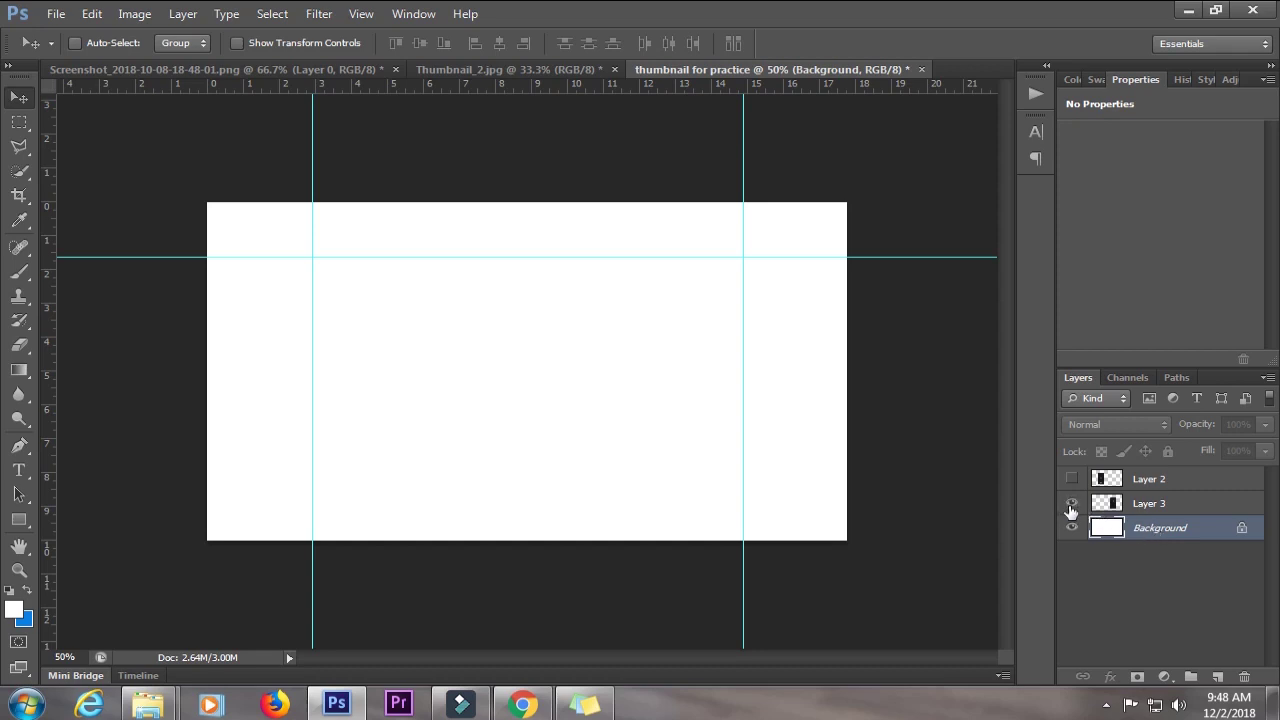
pyautogui.click(1071, 504)
pyautogui.click(1071, 479)
# Convert the Background into an editable layer named Layer 0 and turn on a Gradient Overlay for it
pyautogui.doubleClick(1160, 529)
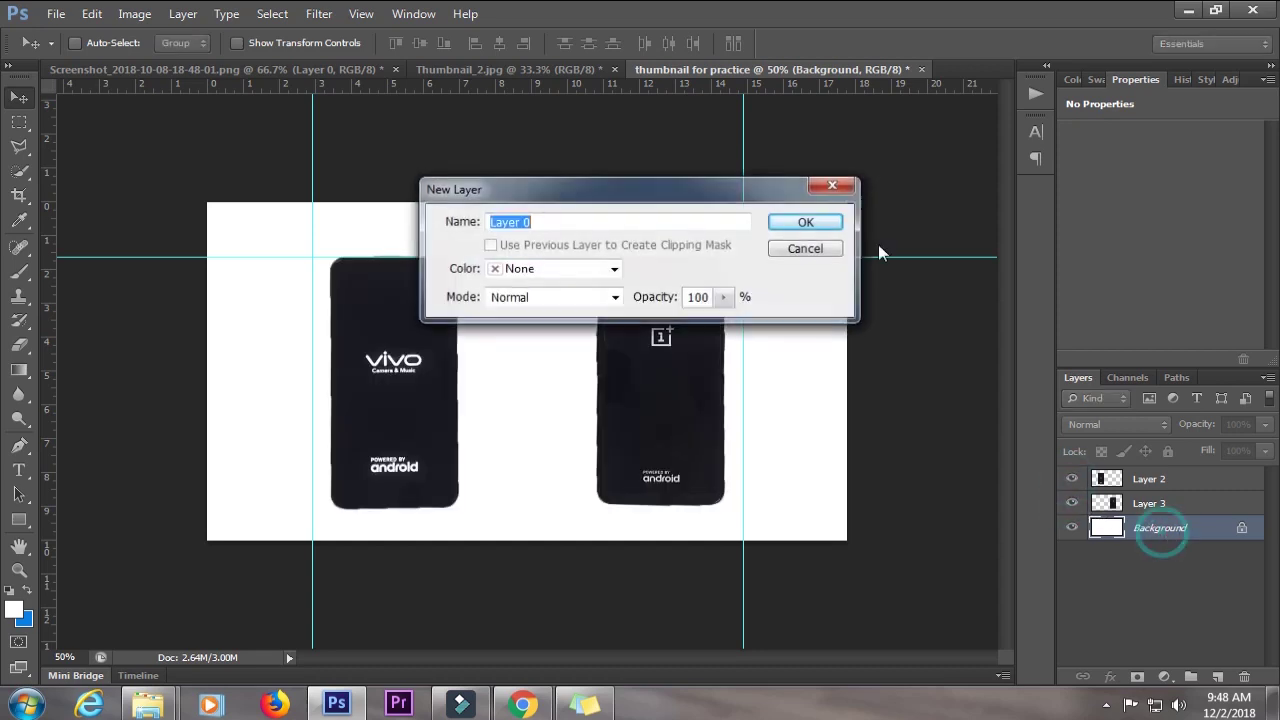
pyautogui.click(806, 222)
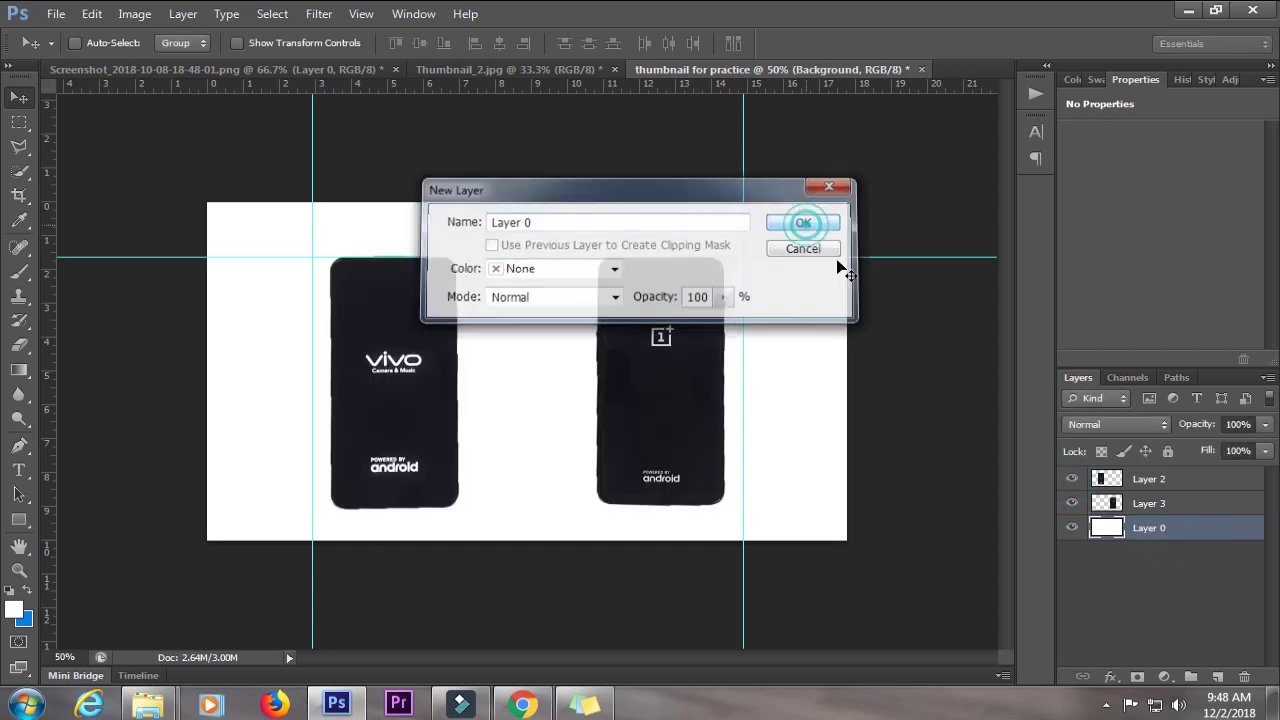
pyautogui.rightClick(1160, 537)
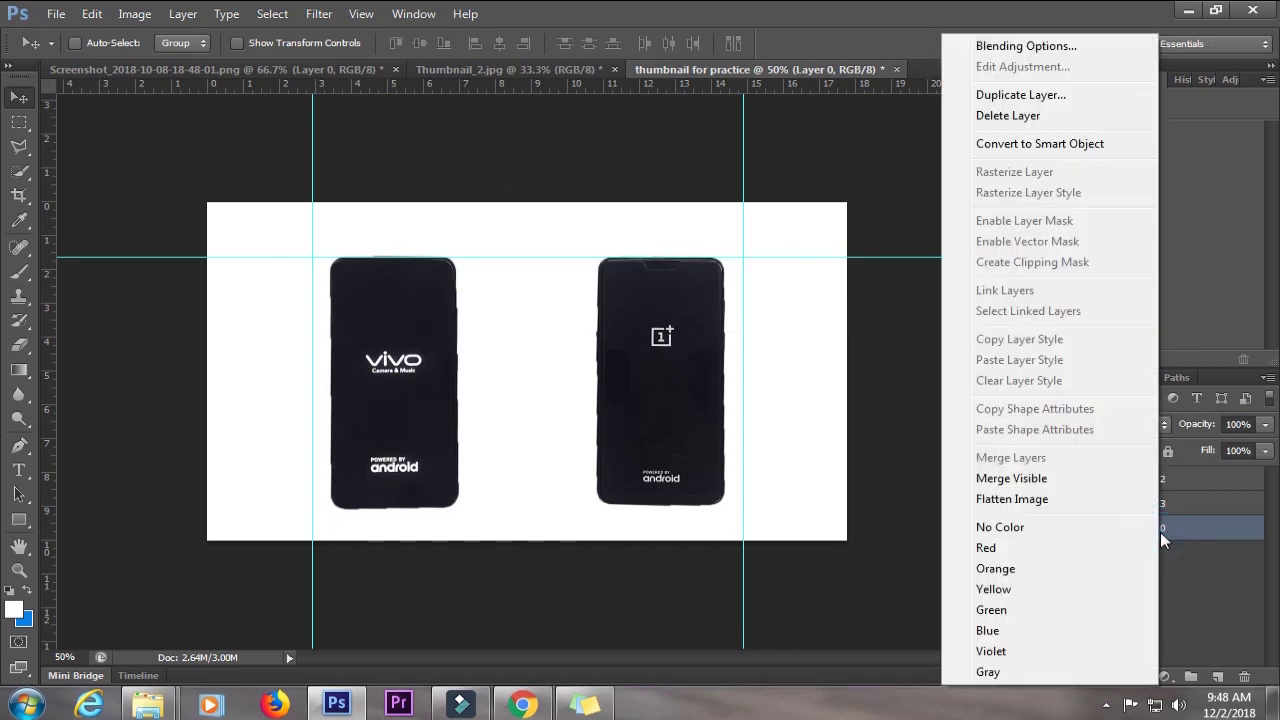
pyautogui.click(1022, 47)
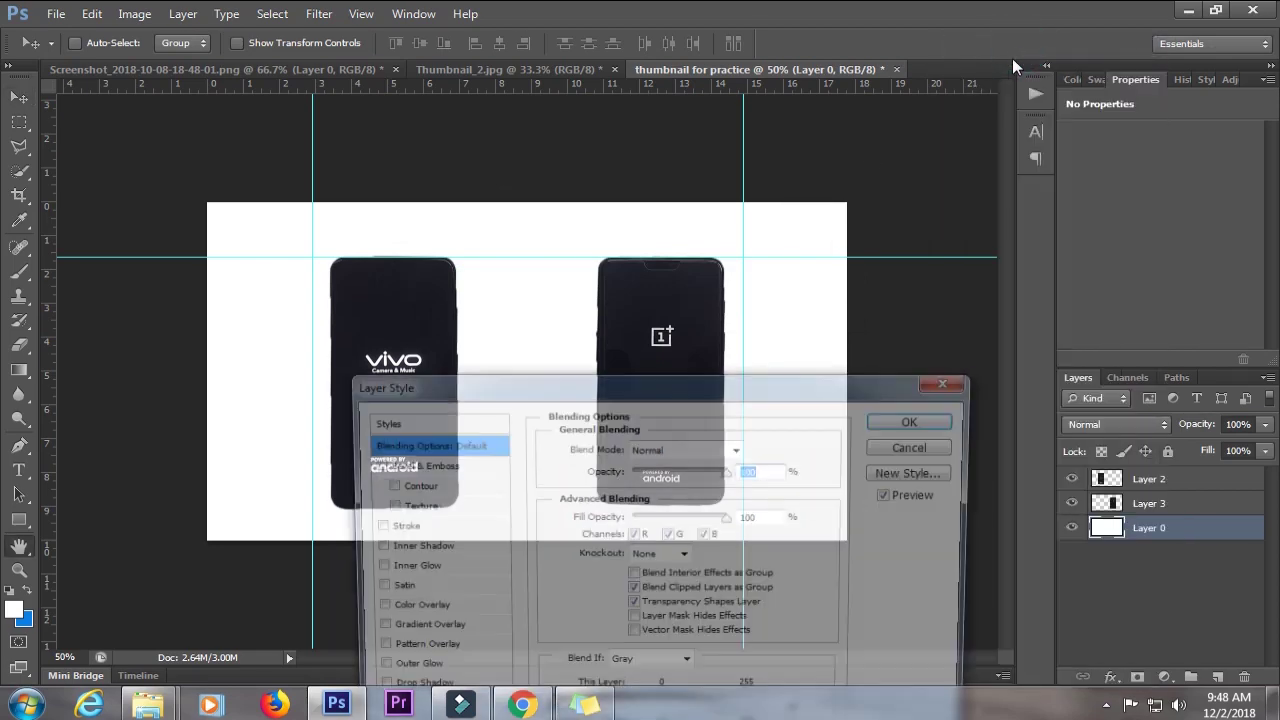
pyautogui.moveTo(700, 368); pyautogui.dragTo(1187, 190)
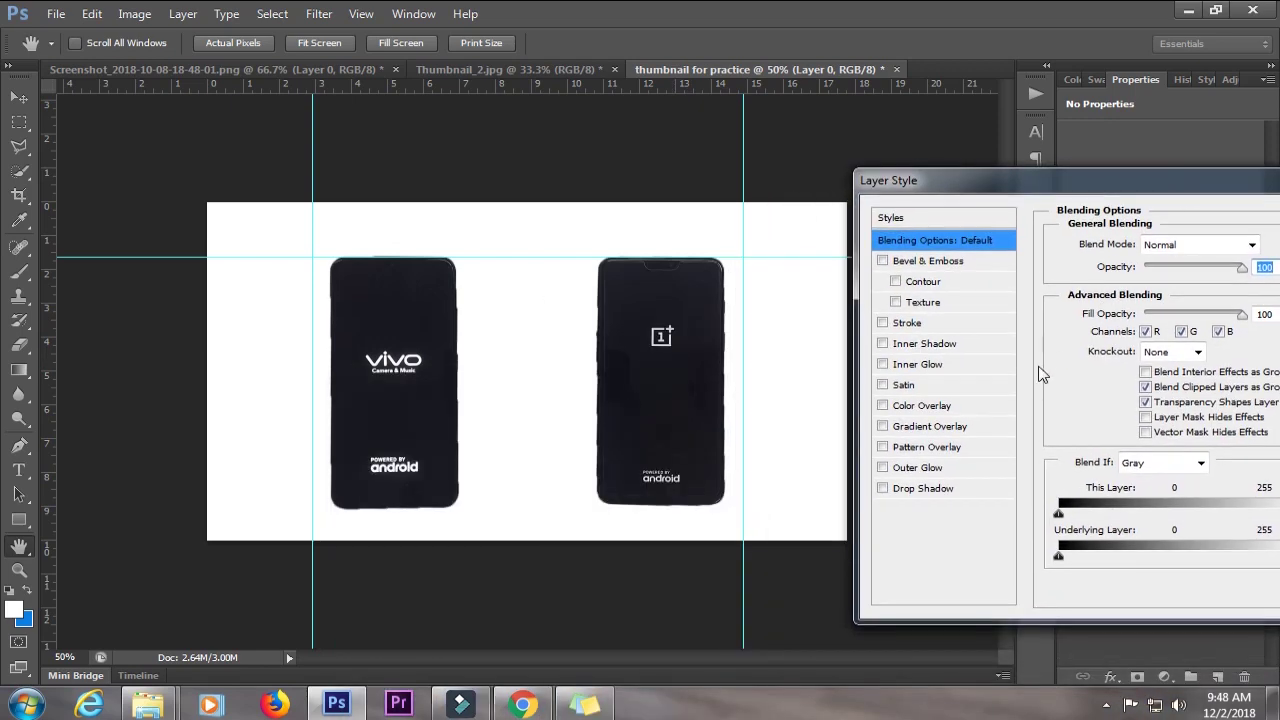
pyautogui.click(938, 430)
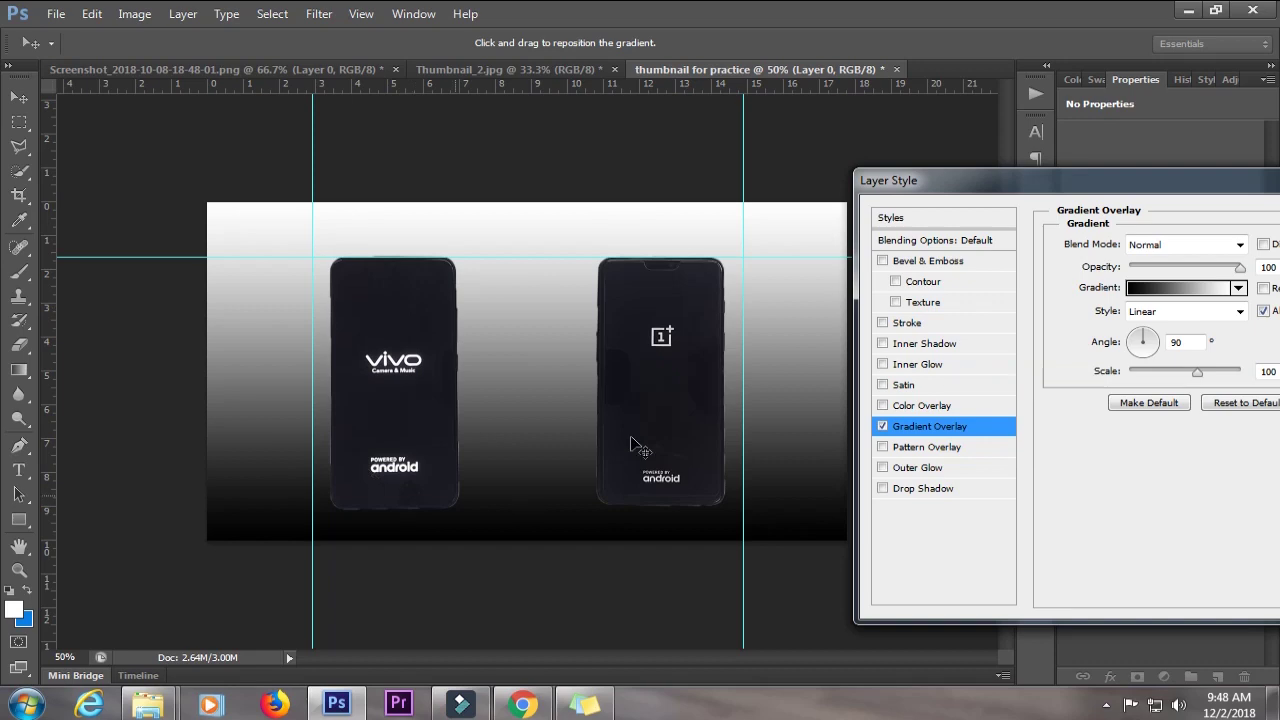
# Edit the overlay's gradient and set its black starting colour stop to the light red ff7676
pyautogui.click(1163, 289)
pyautogui.click(1170, 286)
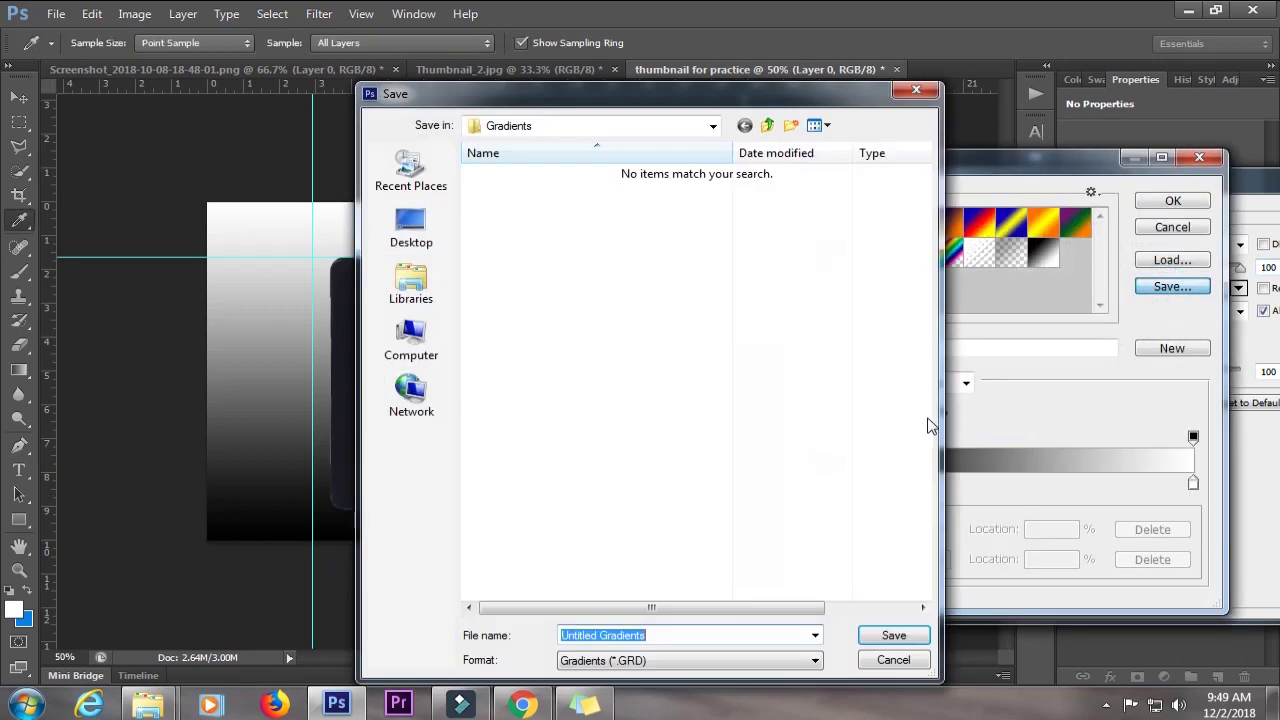
pyautogui.click(914, 93)
pyautogui.click(810, 485)
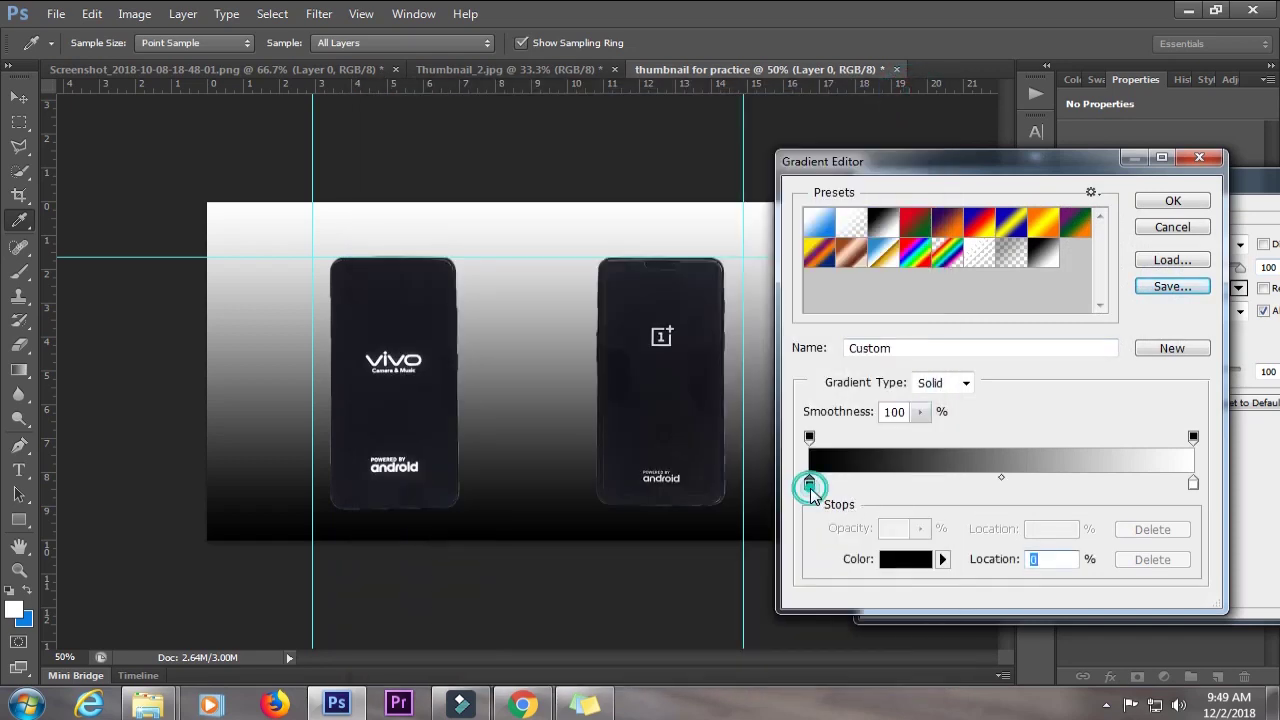
pyautogui.doubleClick(810, 486)
pyautogui.click(810, 401)
pyautogui.click(808, 397)
pyautogui.click(1142, 393)
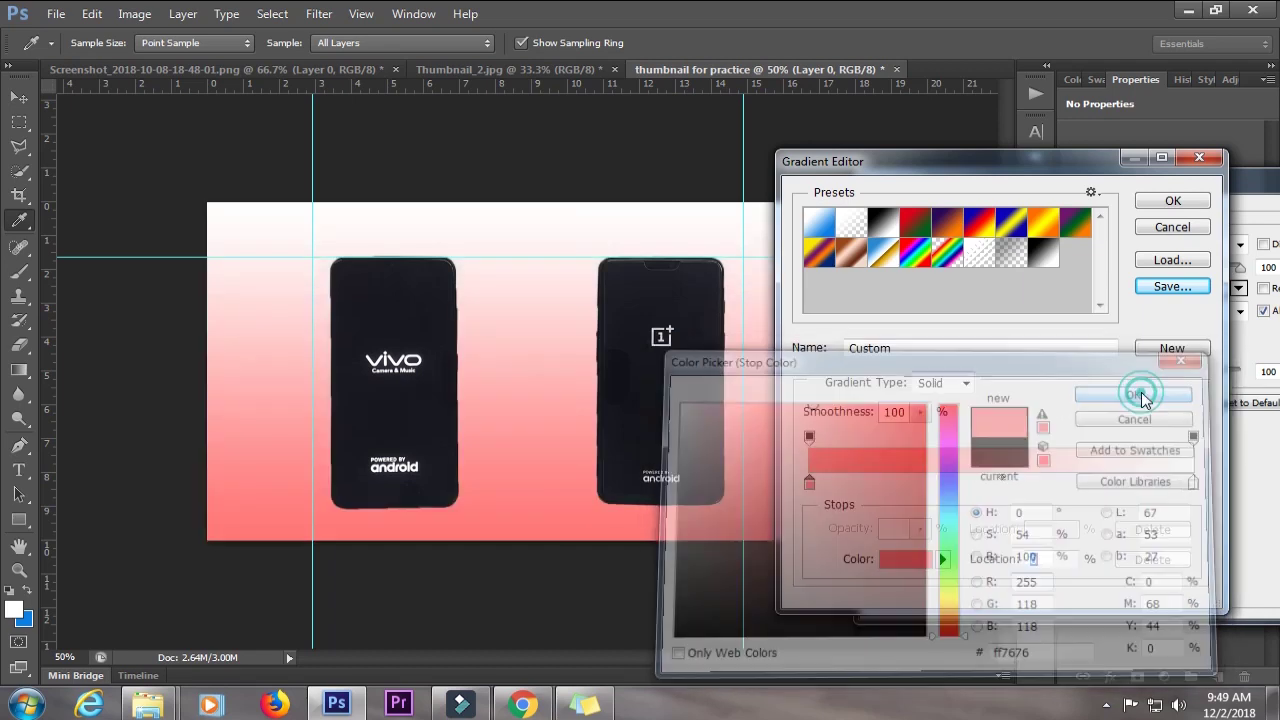
# Set the gradient's white end colour stop to the blue 1142bf and apply the overlay to Layer 0
pyautogui.doubleClick(1193, 486)
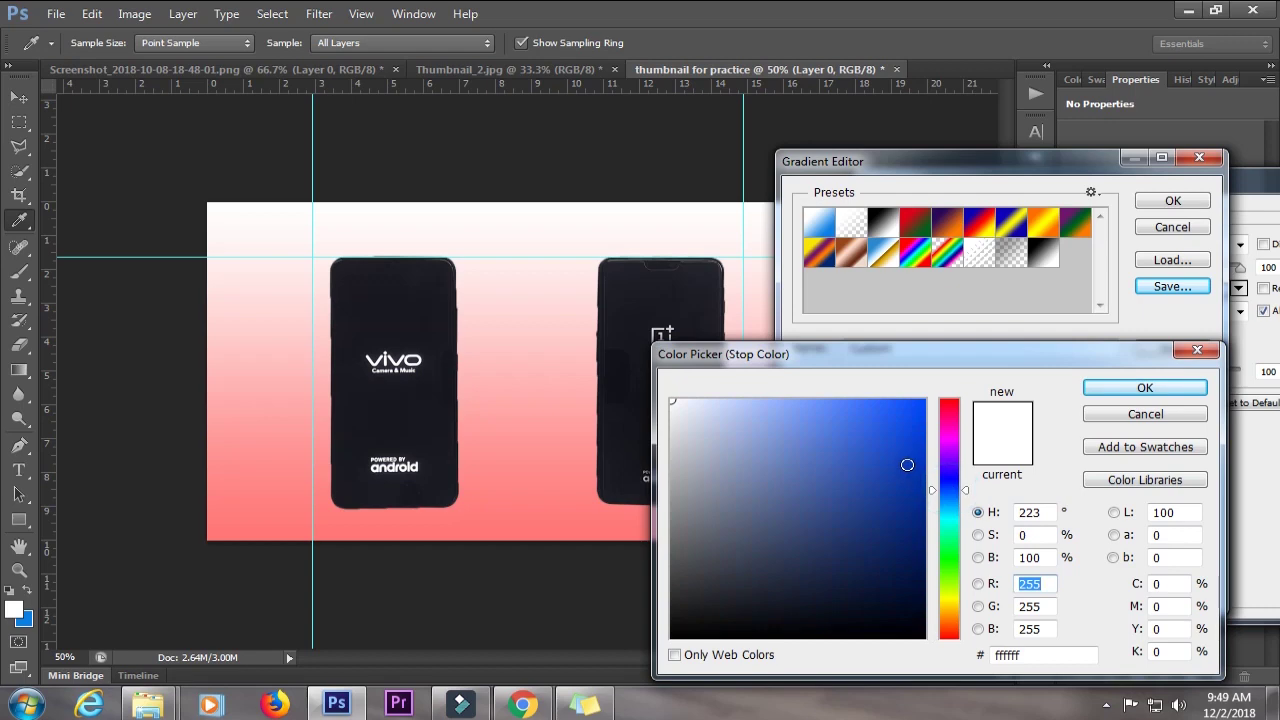
pyautogui.click(894, 456)
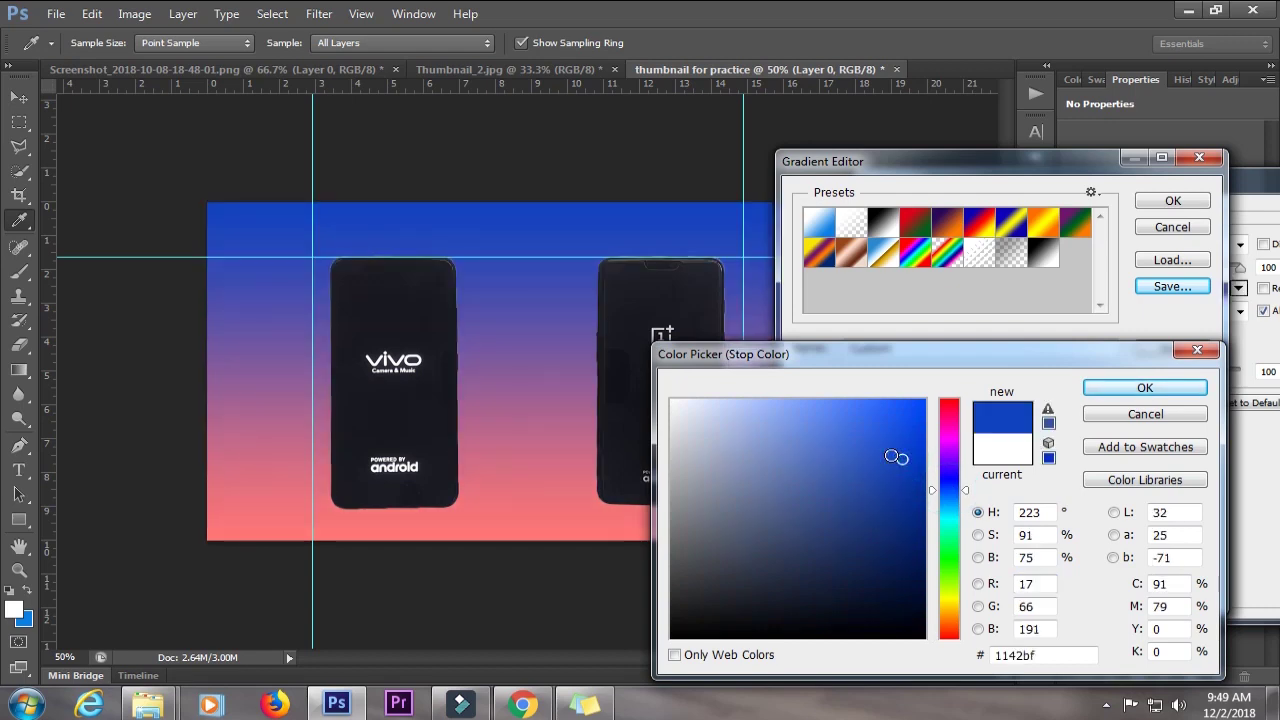
pyautogui.click(1107, 387)
pyautogui.click(1173, 203)
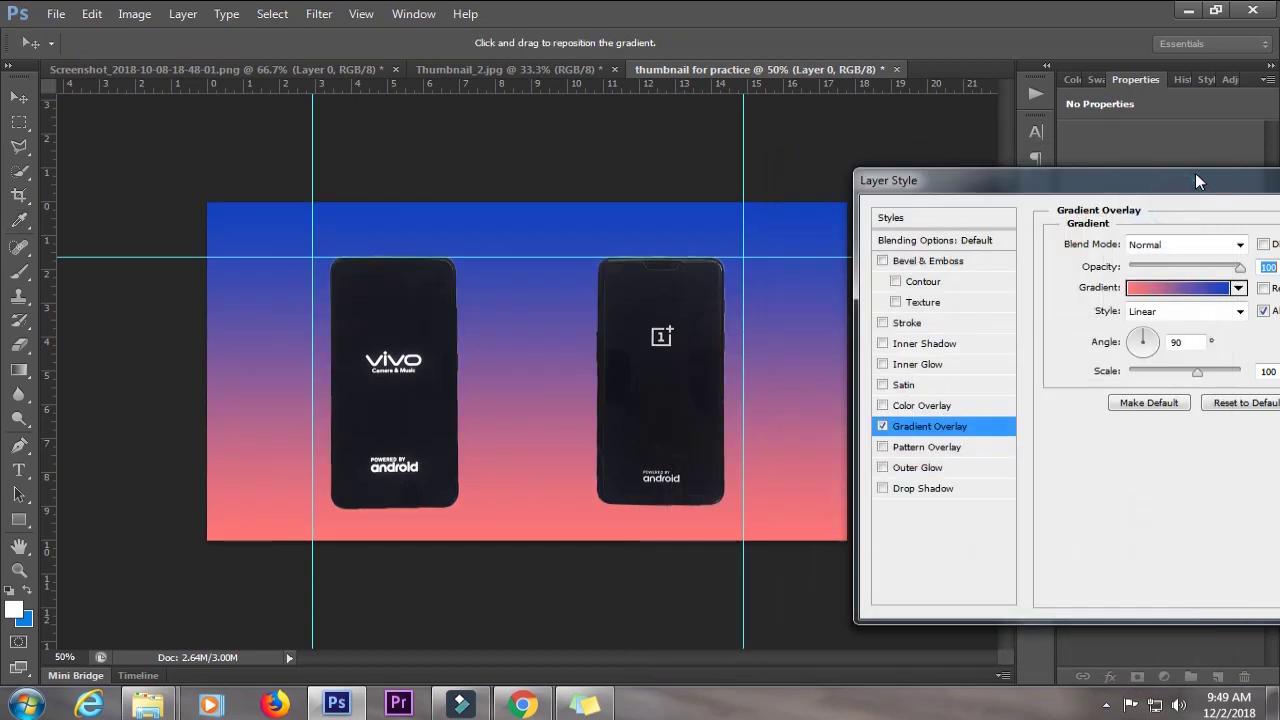
pyautogui.click(1095, 215)
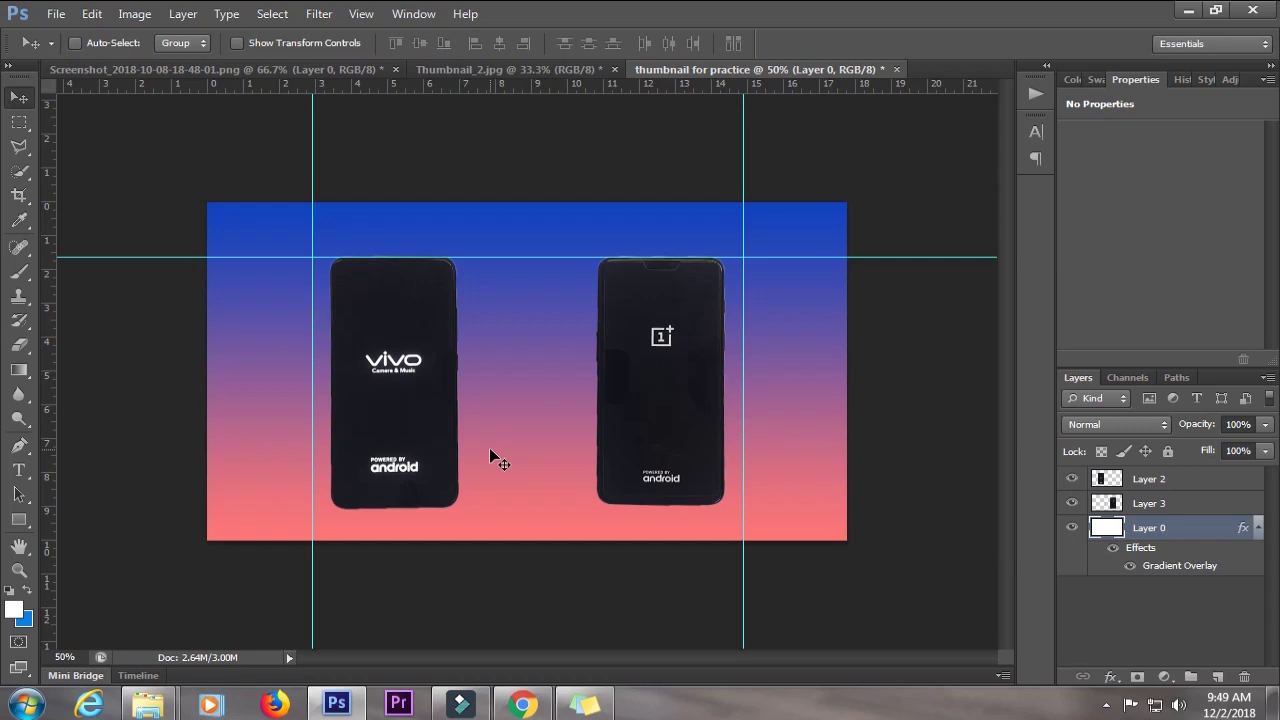
# Set the angle of Layer 0's Gradient Overlay to 21° and apply it
pyautogui.rightClick(1180, 538)
pyautogui.click(1040, 48)
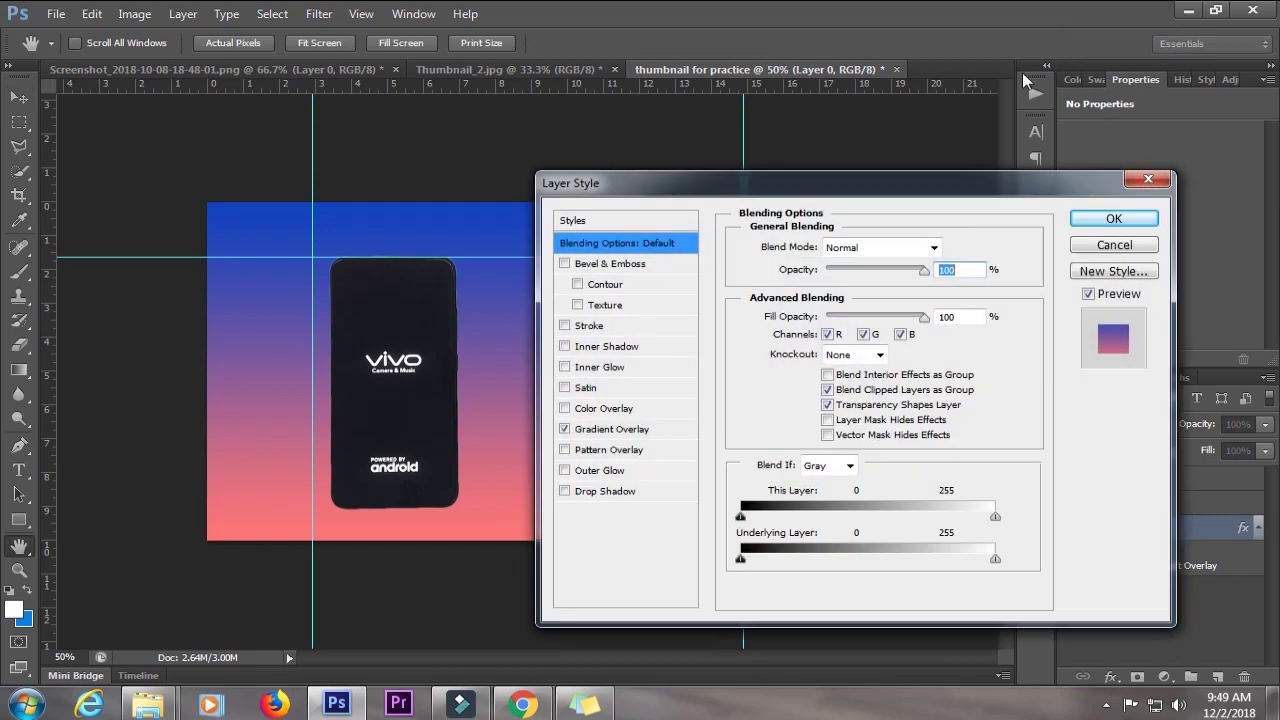
pyautogui.moveTo(884, 171); pyautogui.dragTo(1133, 154)
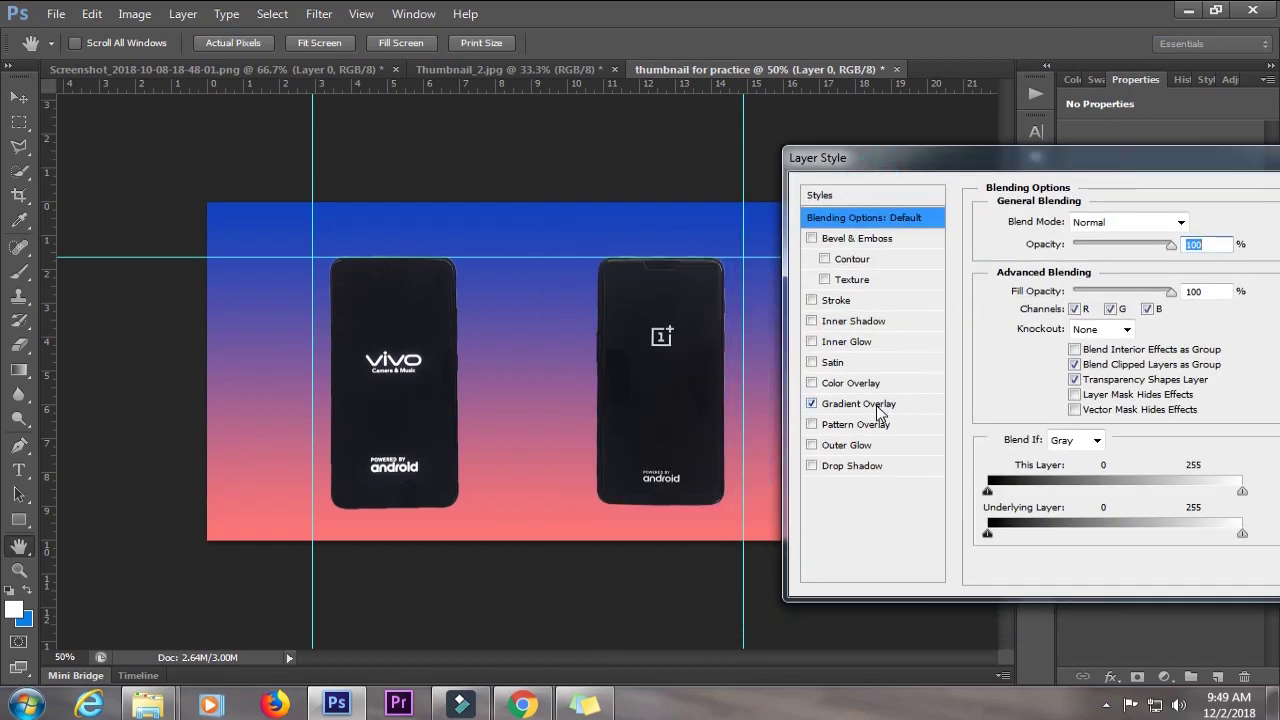
pyautogui.click(874, 404)
pyautogui.doubleClick(1106, 320)
pyautogui.write('21')
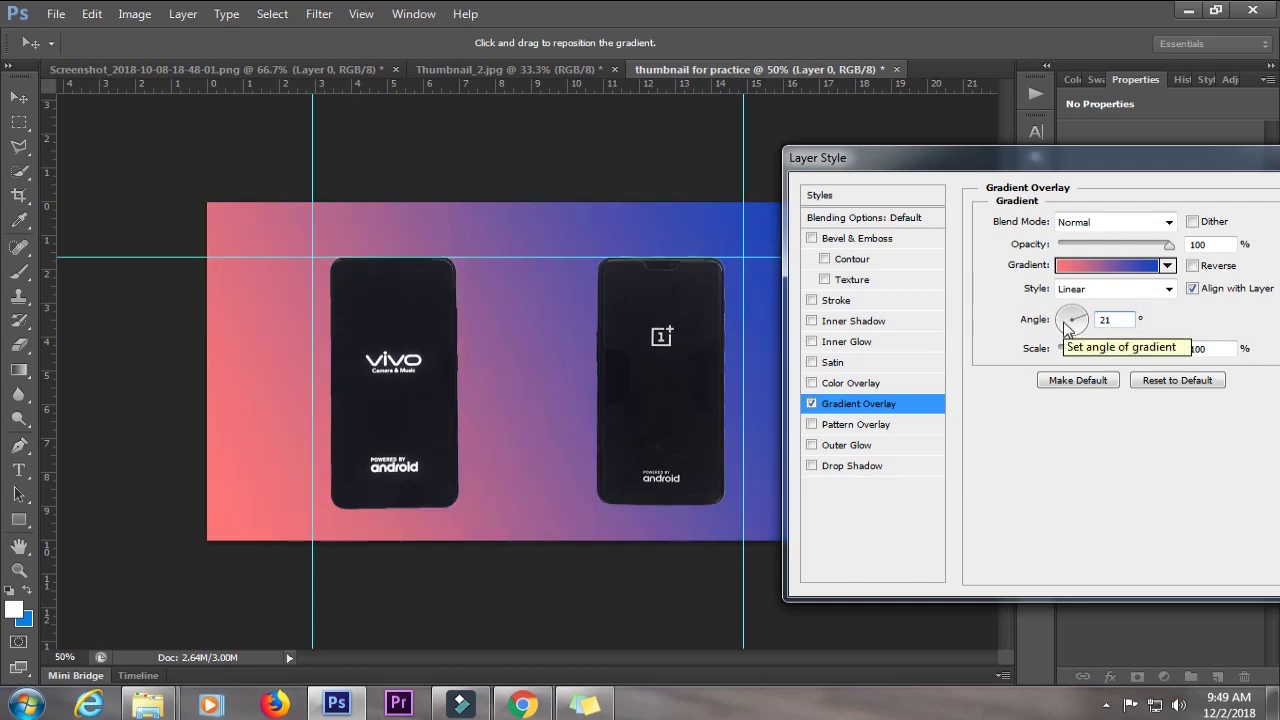
pyautogui.moveTo(1095, 160); pyautogui.dragTo(686, 391)
pyautogui.click(955, 423)
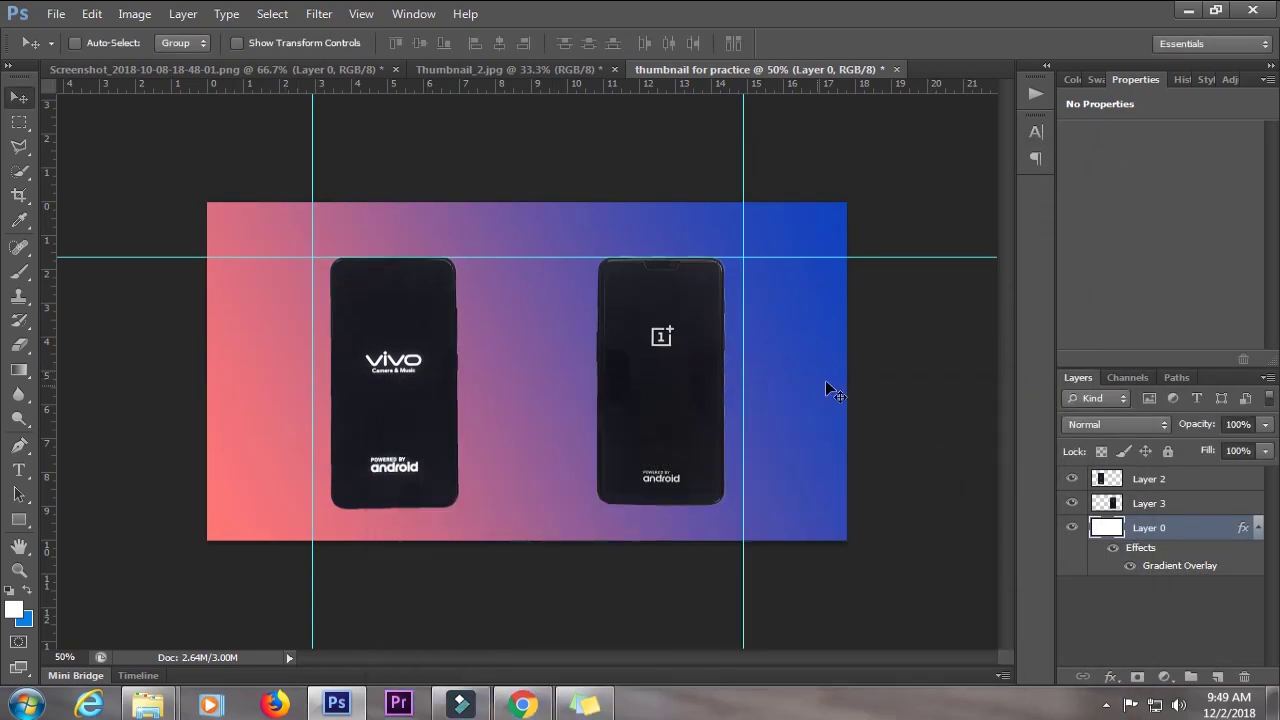
# Try a 48° angle for the Gradient Overlay on Layer 0 and return it to 21°
pyautogui.rightClick(1168, 530)
pyautogui.click(1004, 47)
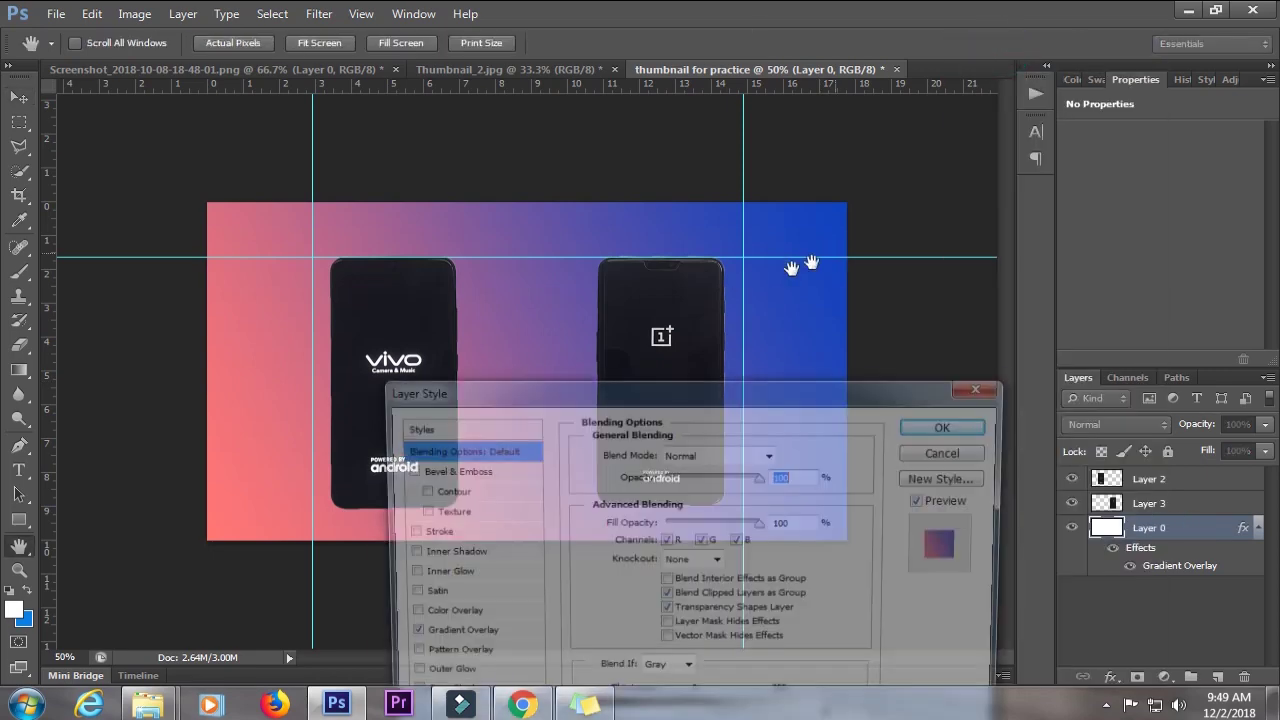
pyautogui.moveTo(720, 381); pyautogui.dragTo(1117, 153)
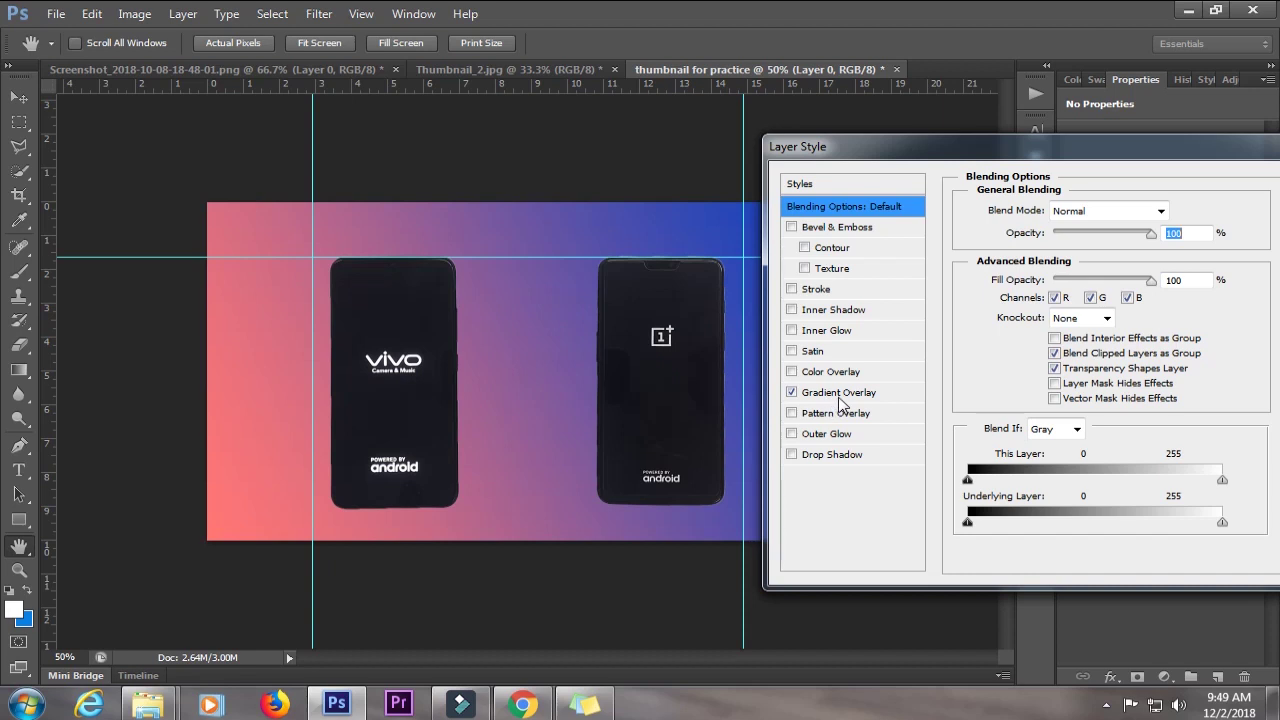
pyautogui.click(831, 392)
pyautogui.moveTo(1047, 313); pyautogui.dragTo(1082, 305)
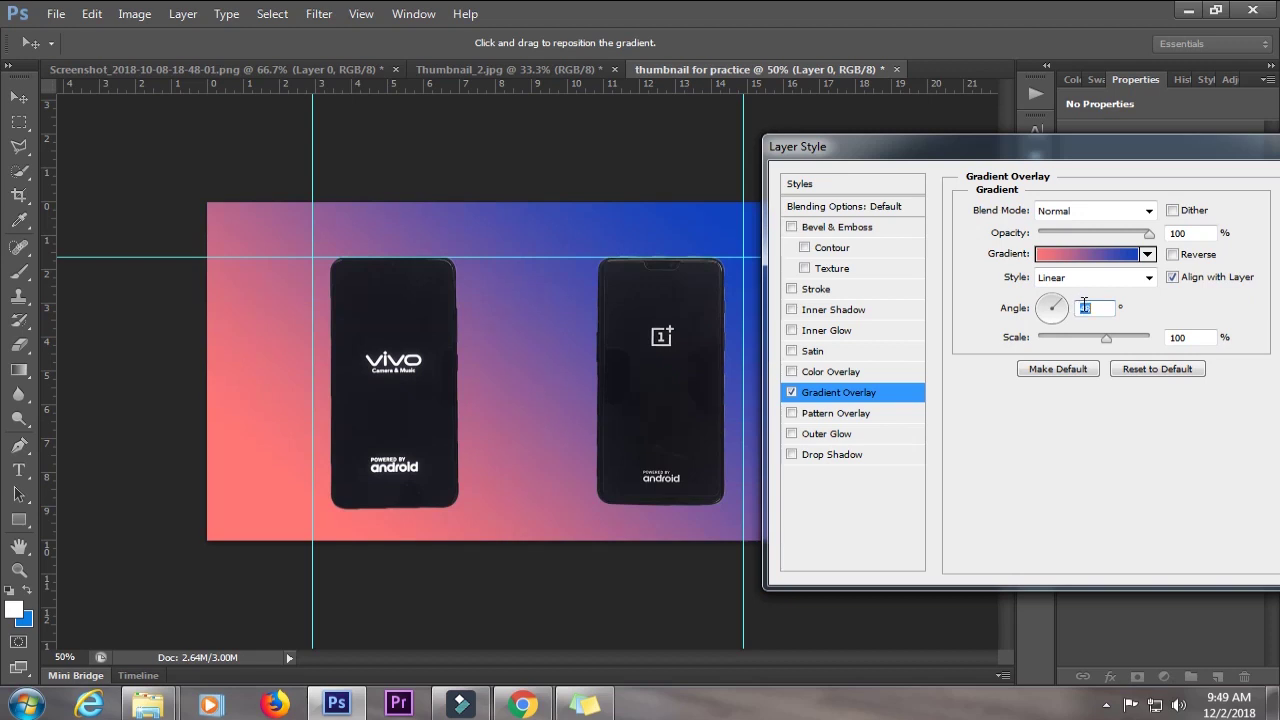
pyautogui.moveTo(1135, 160); pyautogui.dragTo(1038, 176)
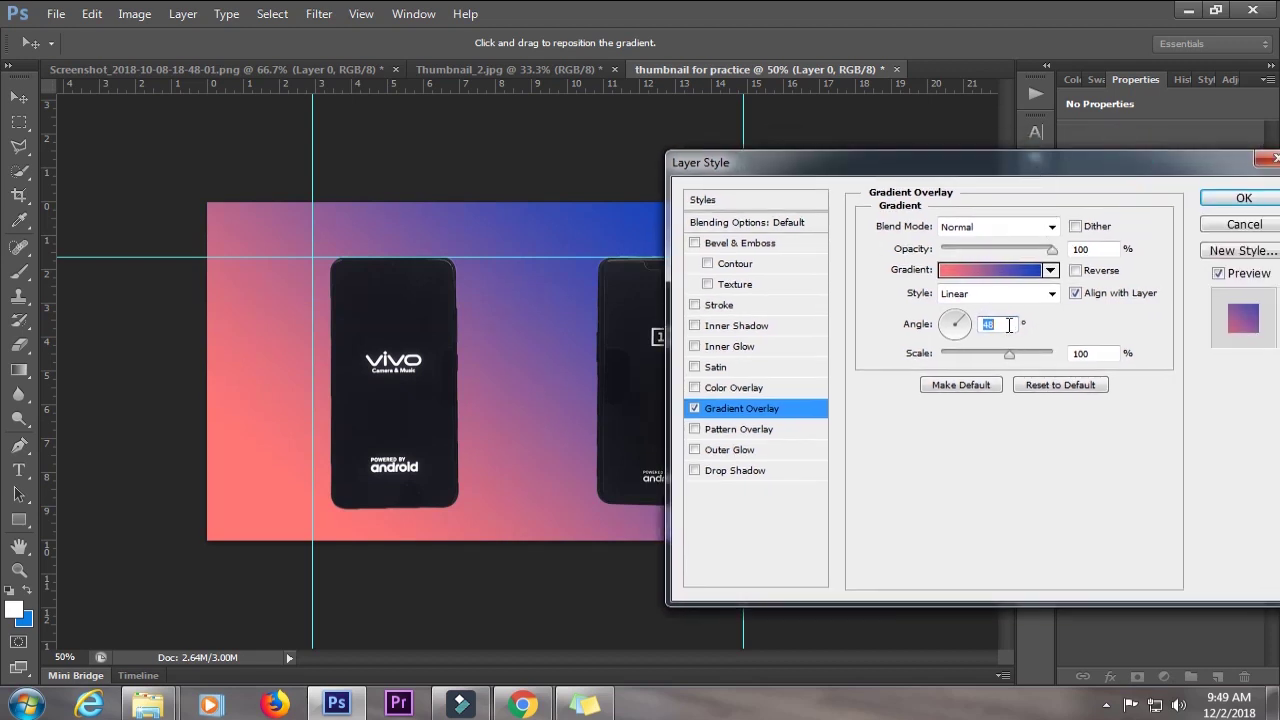
pyautogui.write('18')
pyautogui.press('Return')
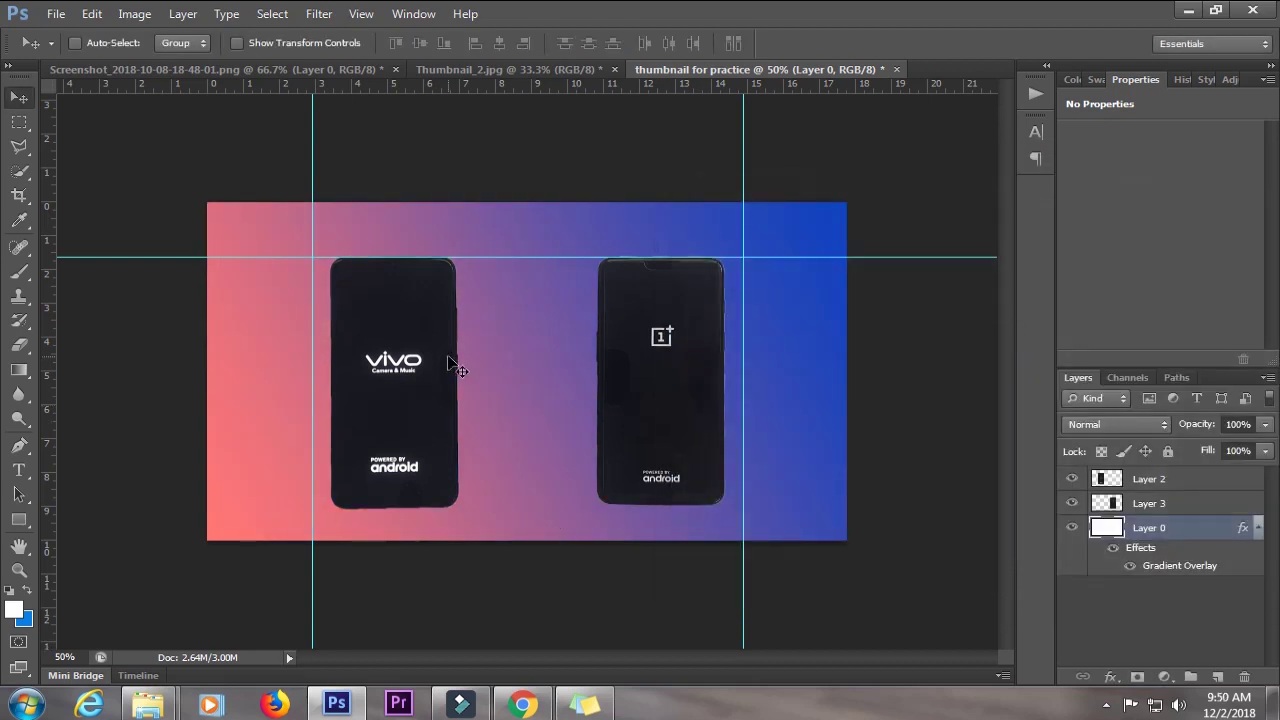
# Compare the background with Thumbnail_2.jpg and change the red colour stop of Layer 0's gradient to the lighter fa9898
pyautogui.click(505, 69)
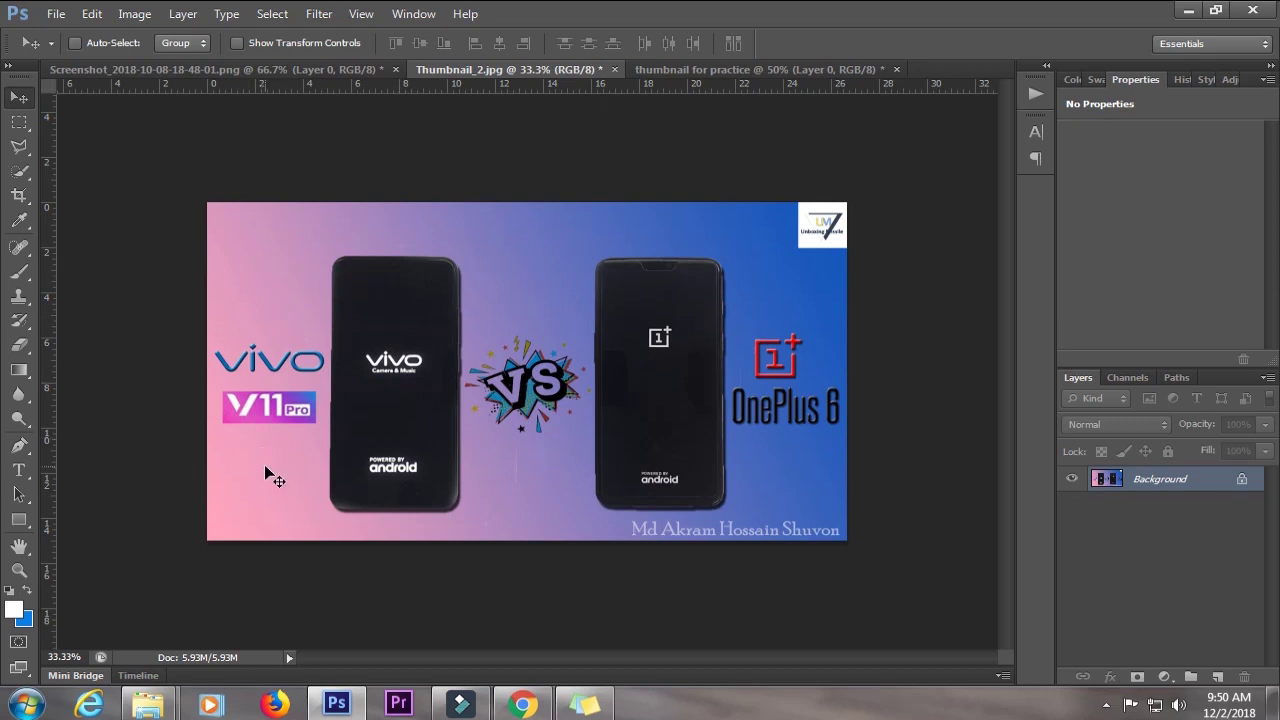
pyautogui.click(670, 69)
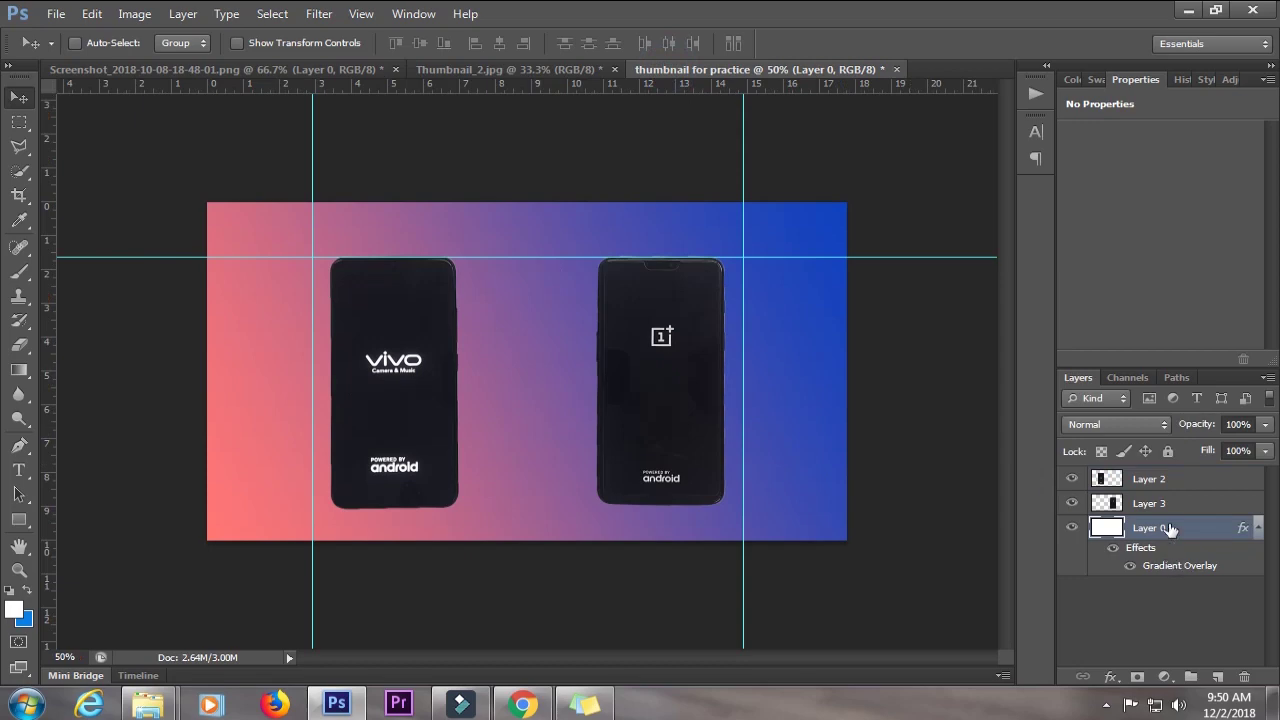
pyautogui.rightClick(1165, 566)
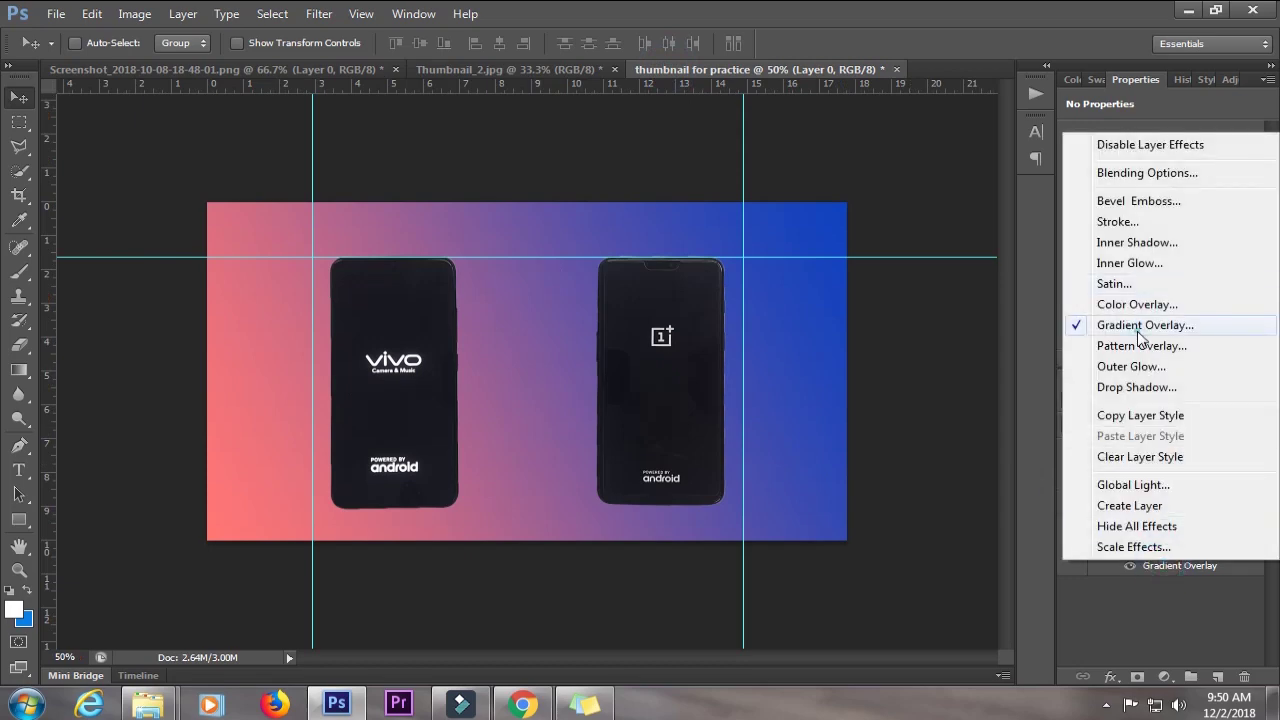
pyautogui.click(1132, 325)
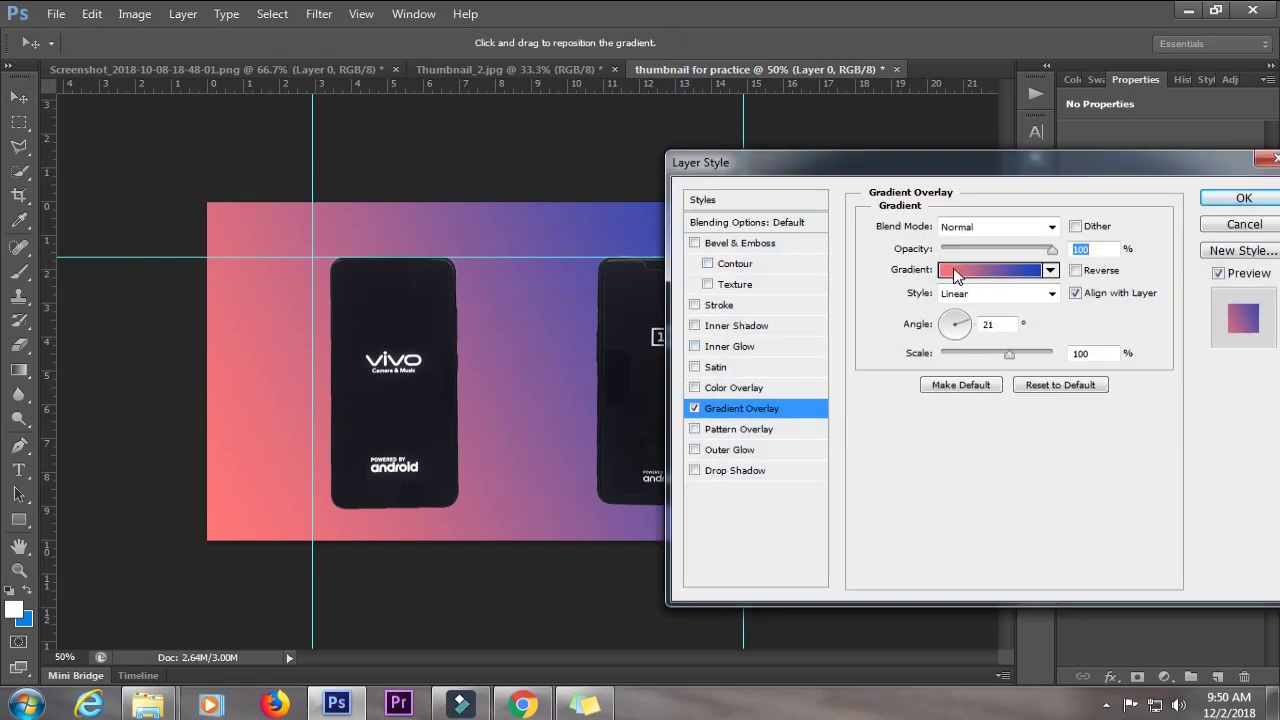
pyautogui.click(955, 272)
pyautogui.click(810, 484)
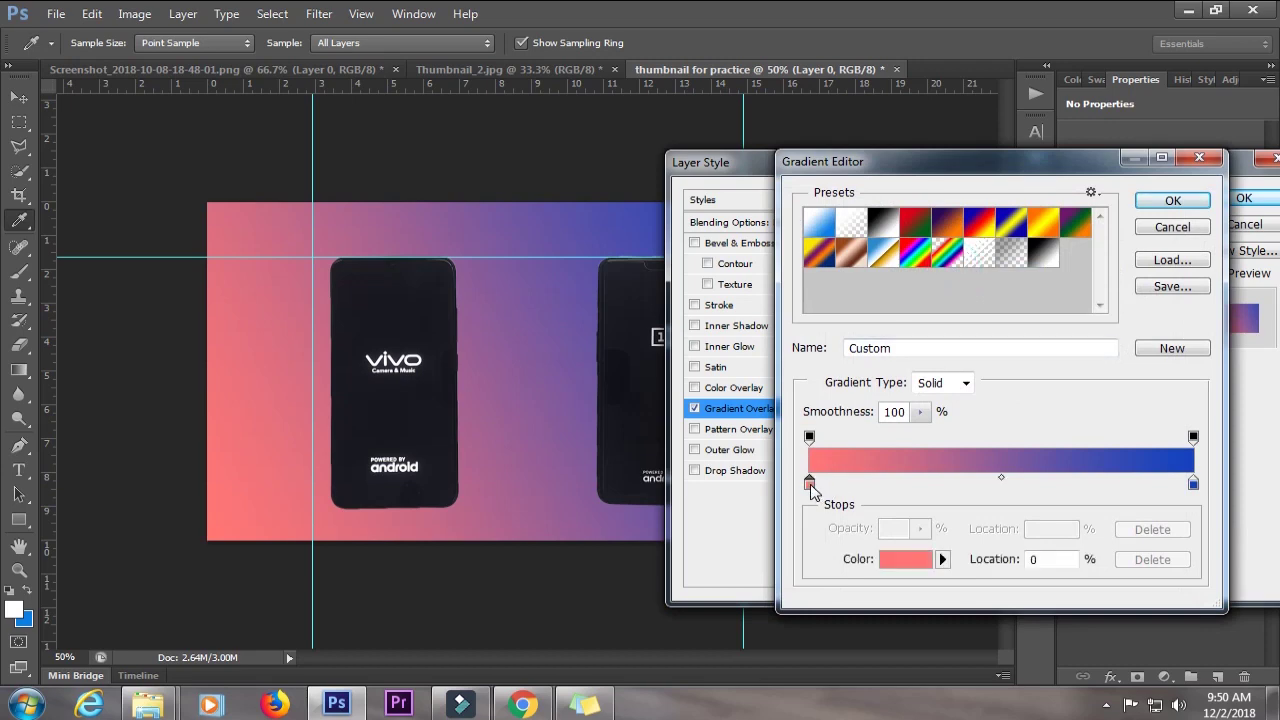
pyautogui.doubleClick(810, 484)
pyautogui.moveTo(773, 409); pyautogui.dragTo(770, 403)
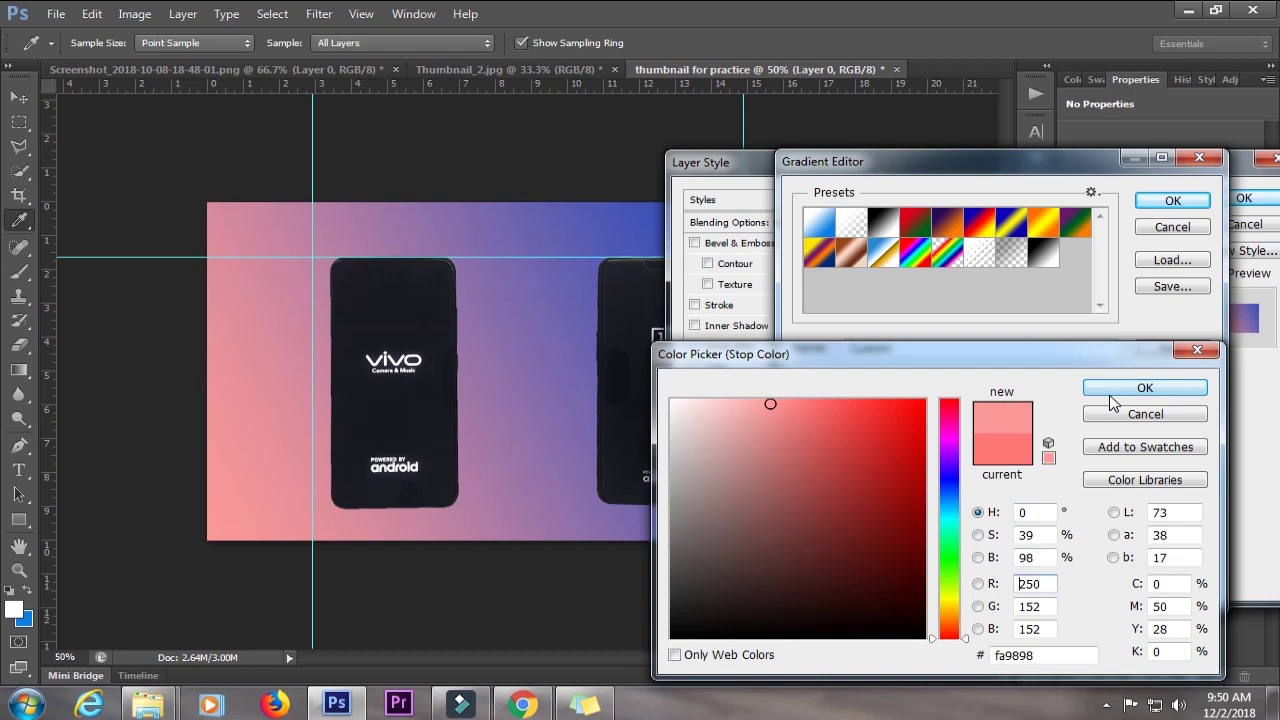
pyautogui.click(1143, 388)
pyautogui.click(1173, 201)
pyautogui.click(1240, 198)
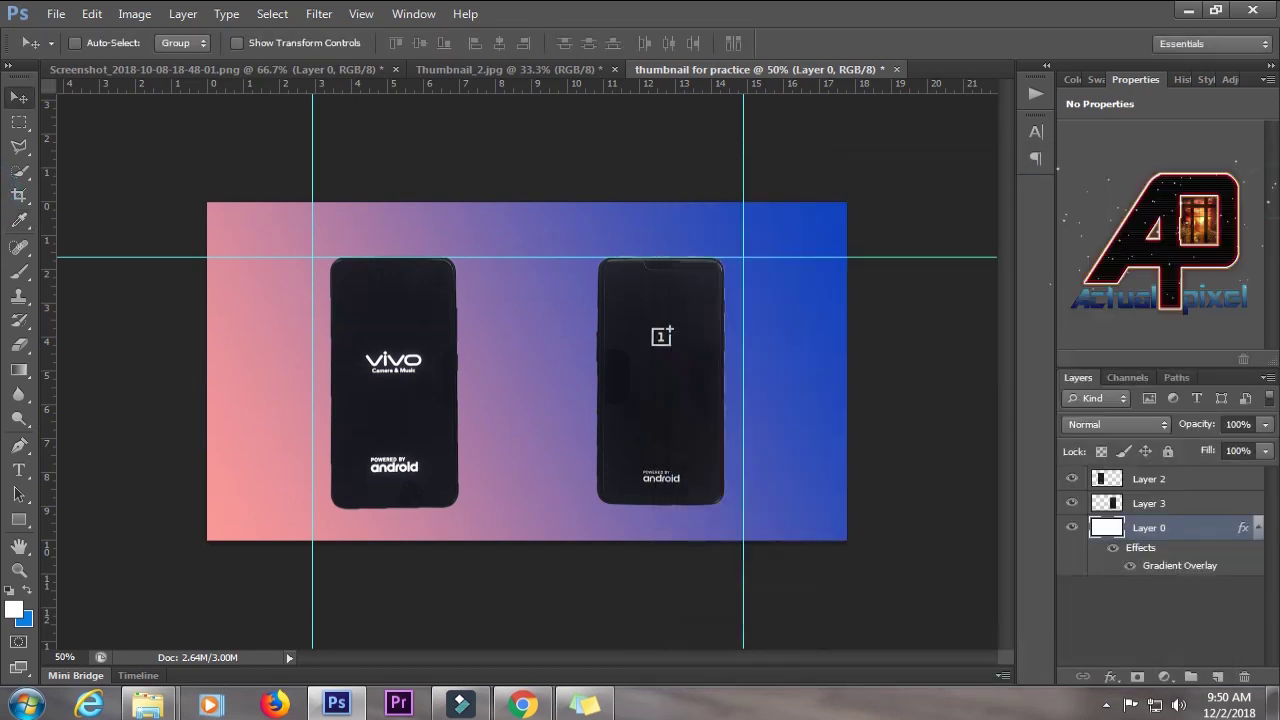
# Copy the comic-style VS logo image from the Google image results in Chrome and paste it into the practice thumbnail in Photoshop
pyautogui.click(492, 77)
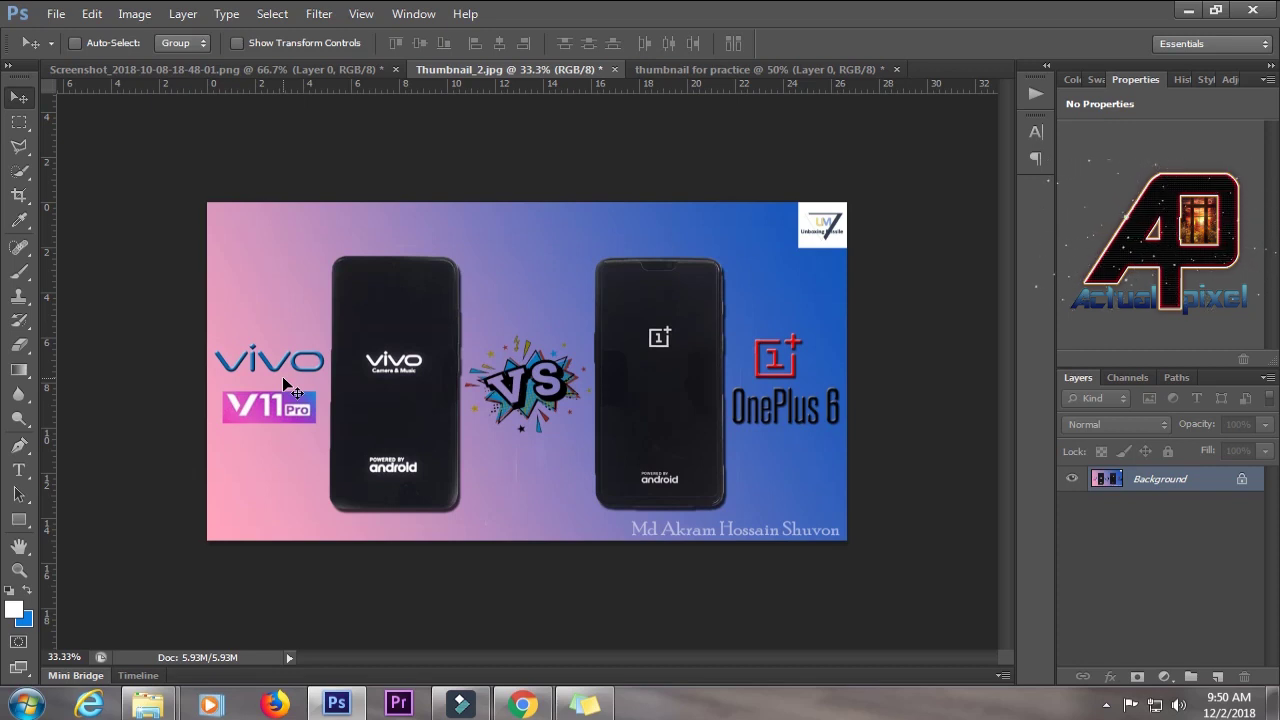
pyautogui.moveTo(537, 712)
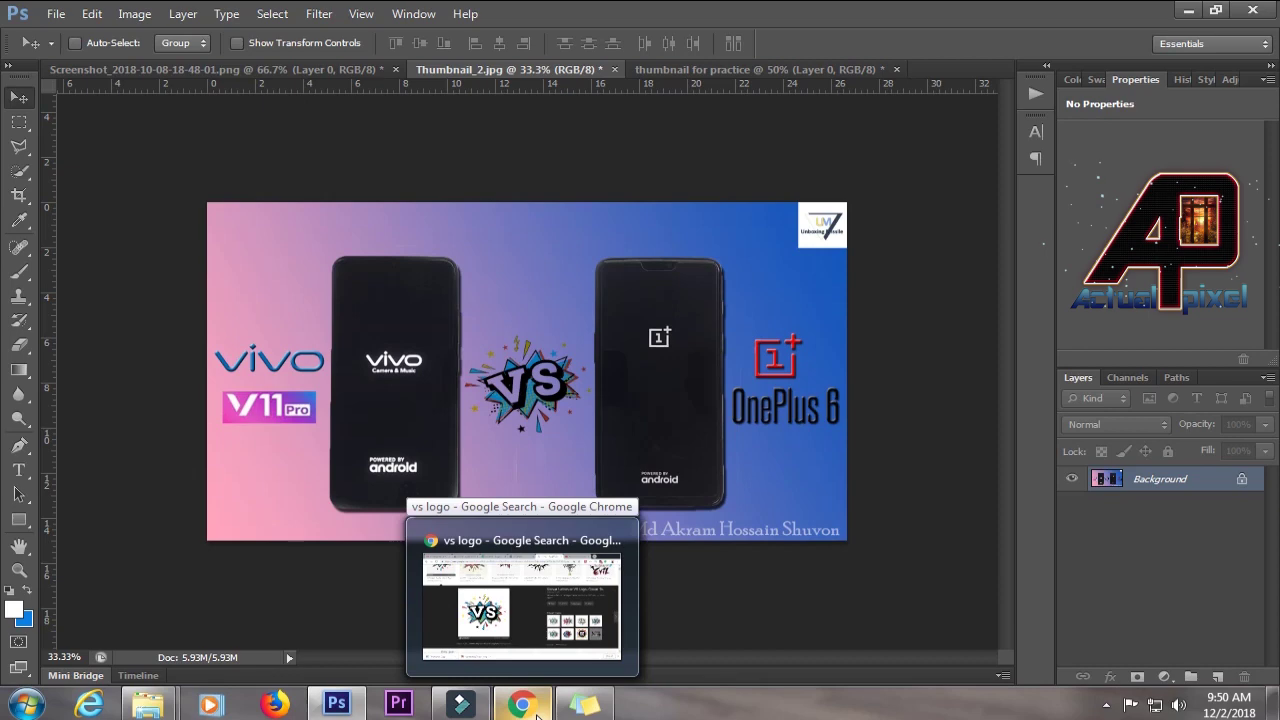
pyautogui.click(522, 600)
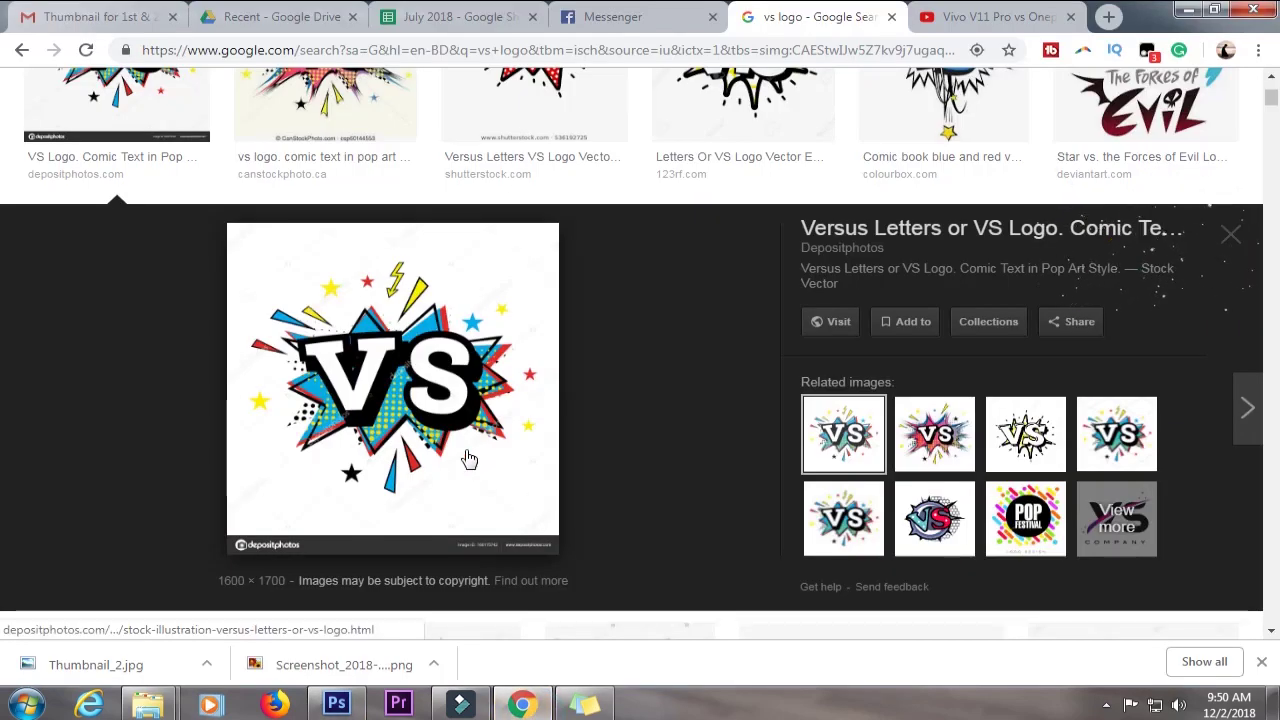
pyautogui.rightClick(393, 318)
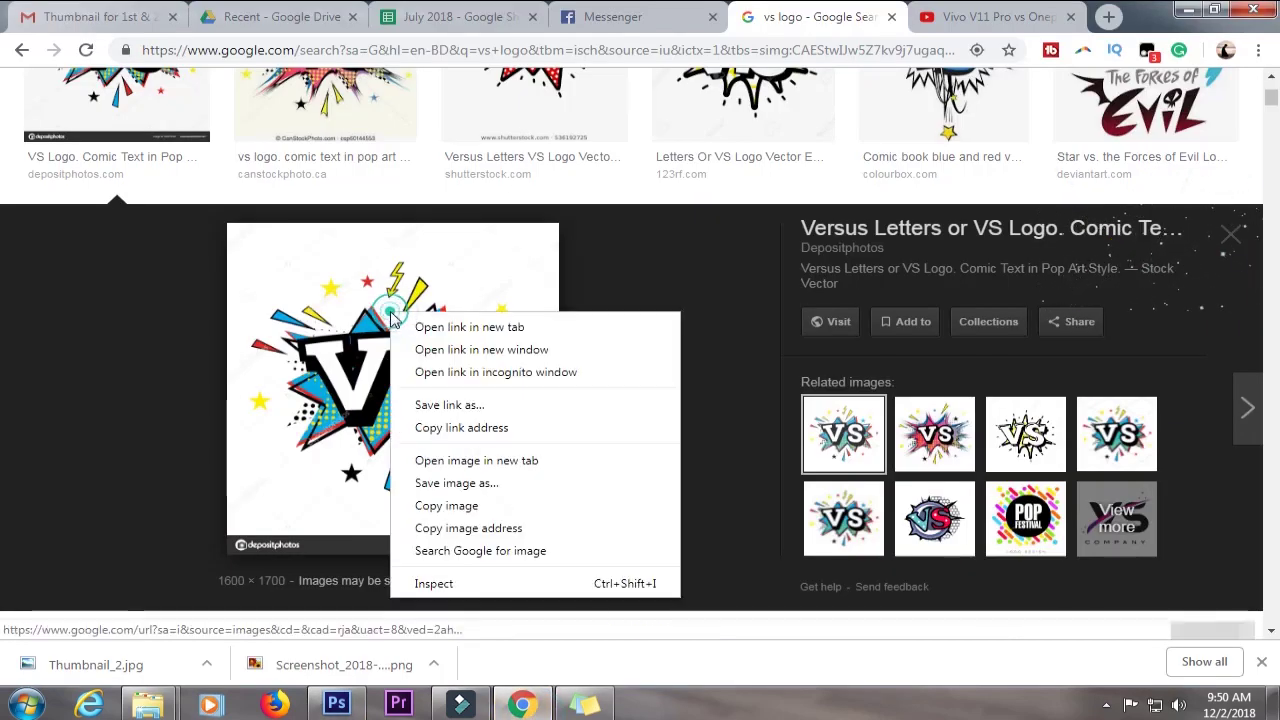
pyautogui.click(466, 513)
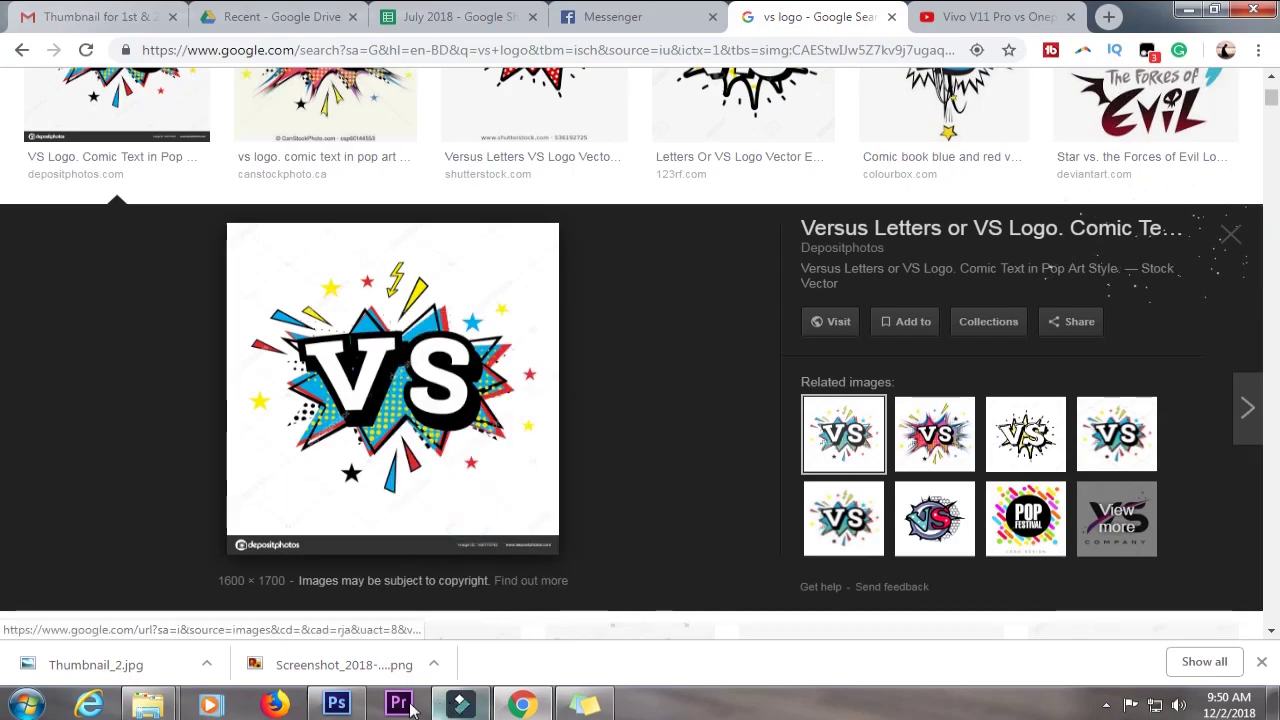
pyautogui.click(336, 704)
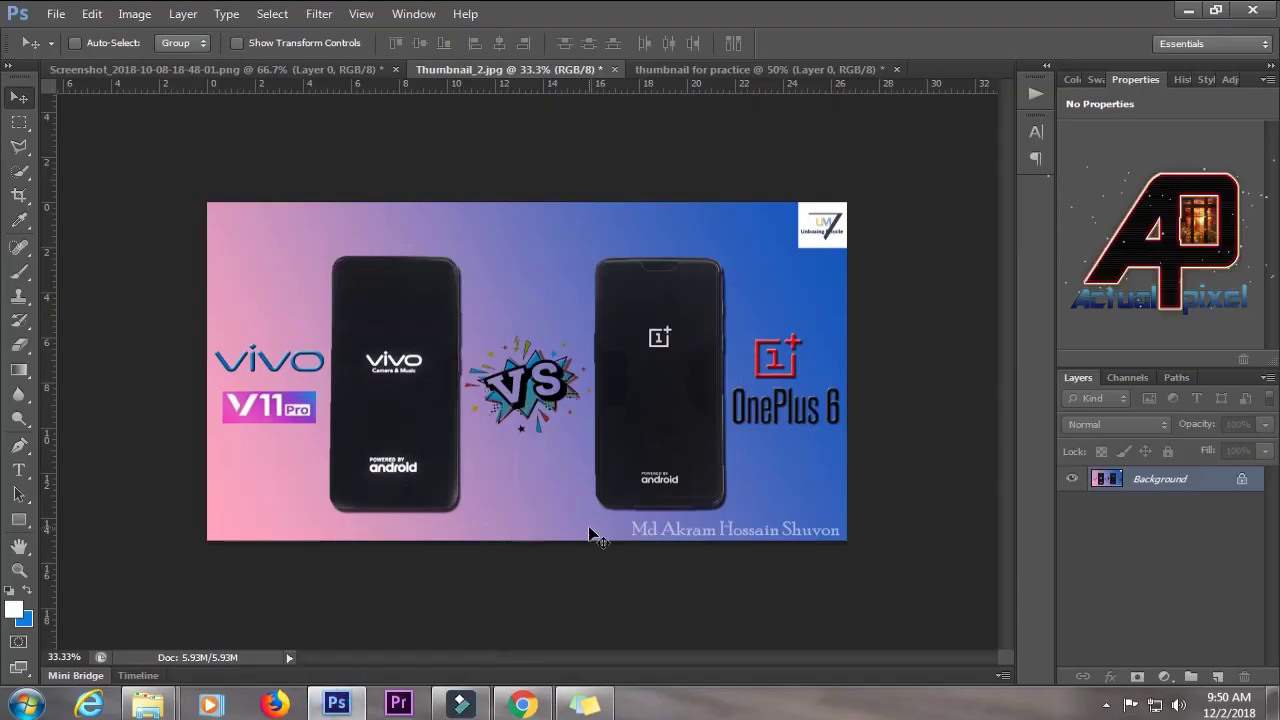
pyautogui.click(648, 70)
pyautogui.hotkey('ctrl', 'v')
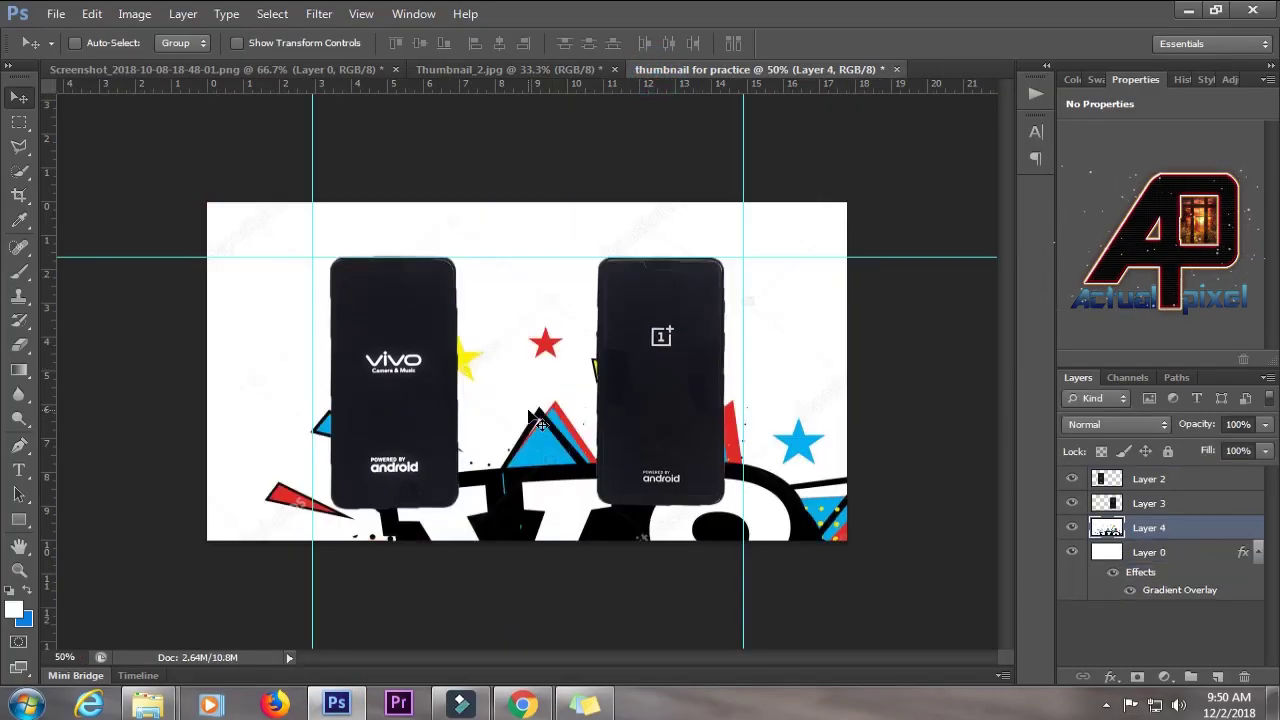
# Scale the pasted VS image down to about 18%, and again to about 85%, so it fits between the two phones
pyautogui.hotkey('ctrl', 't')
pyautogui.moveTo(207, 205); pyautogui.dragTo(508, 333)
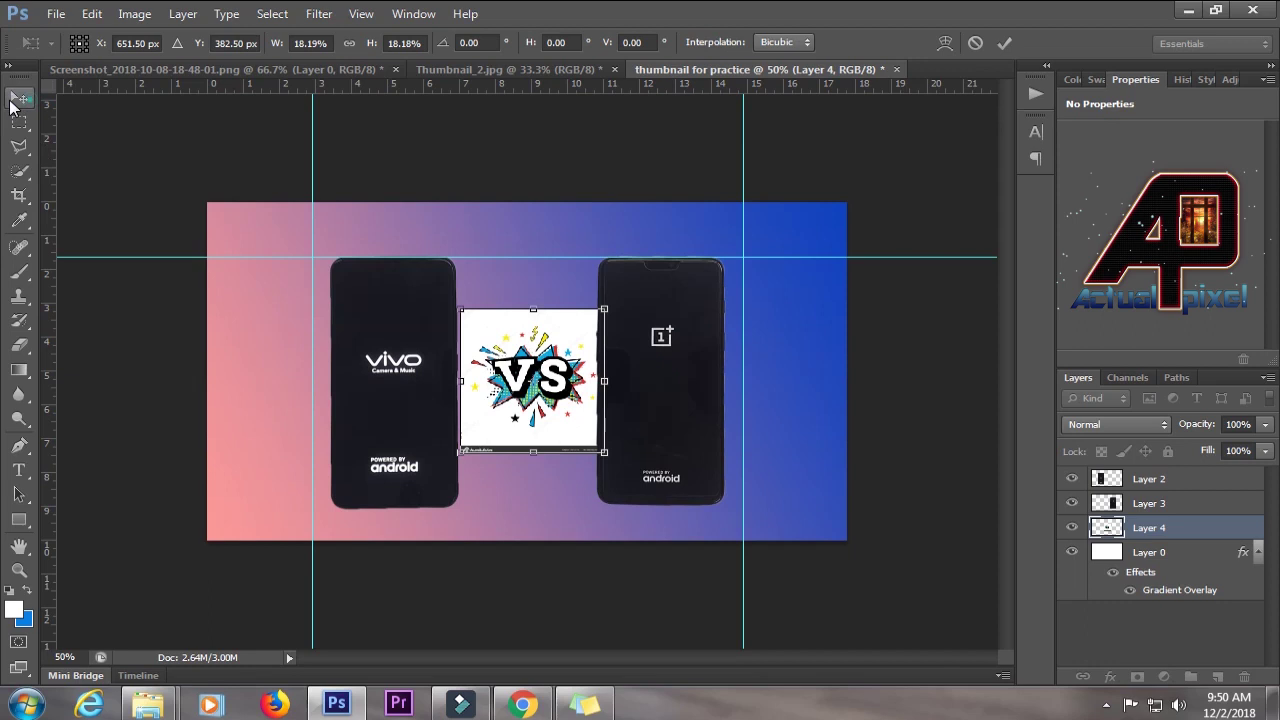
pyautogui.click(19, 97)
pyautogui.click(579, 277)
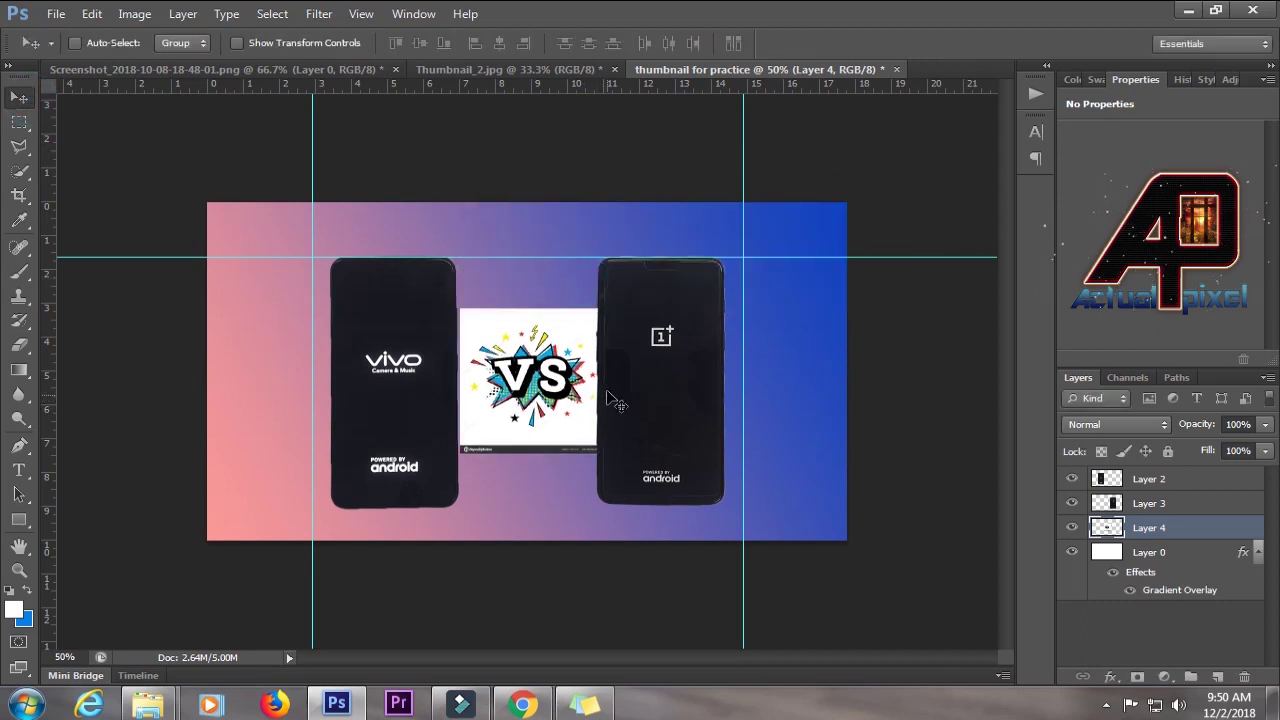
pyautogui.hotkey('ctrl', 't')
pyautogui.moveTo(605, 310); pyautogui.dragTo(595, 320)
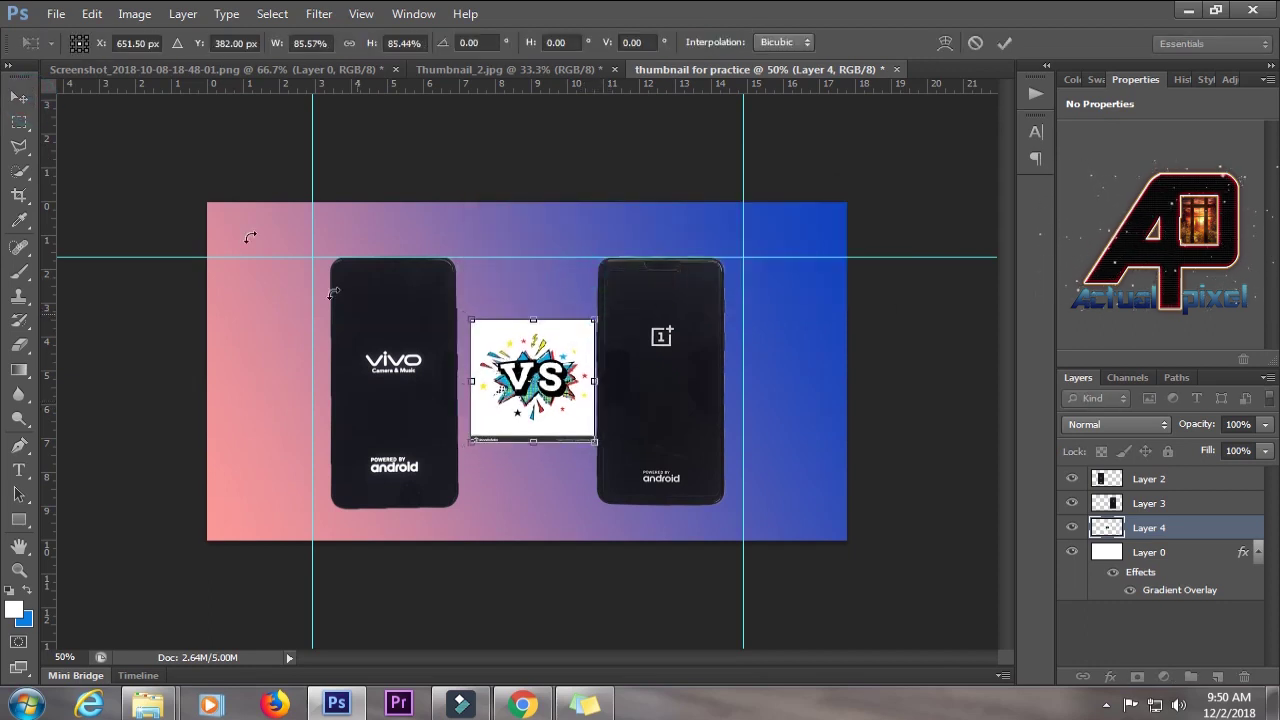
pyautogui.click(21, 96)
pyautogui.click(576, 278)
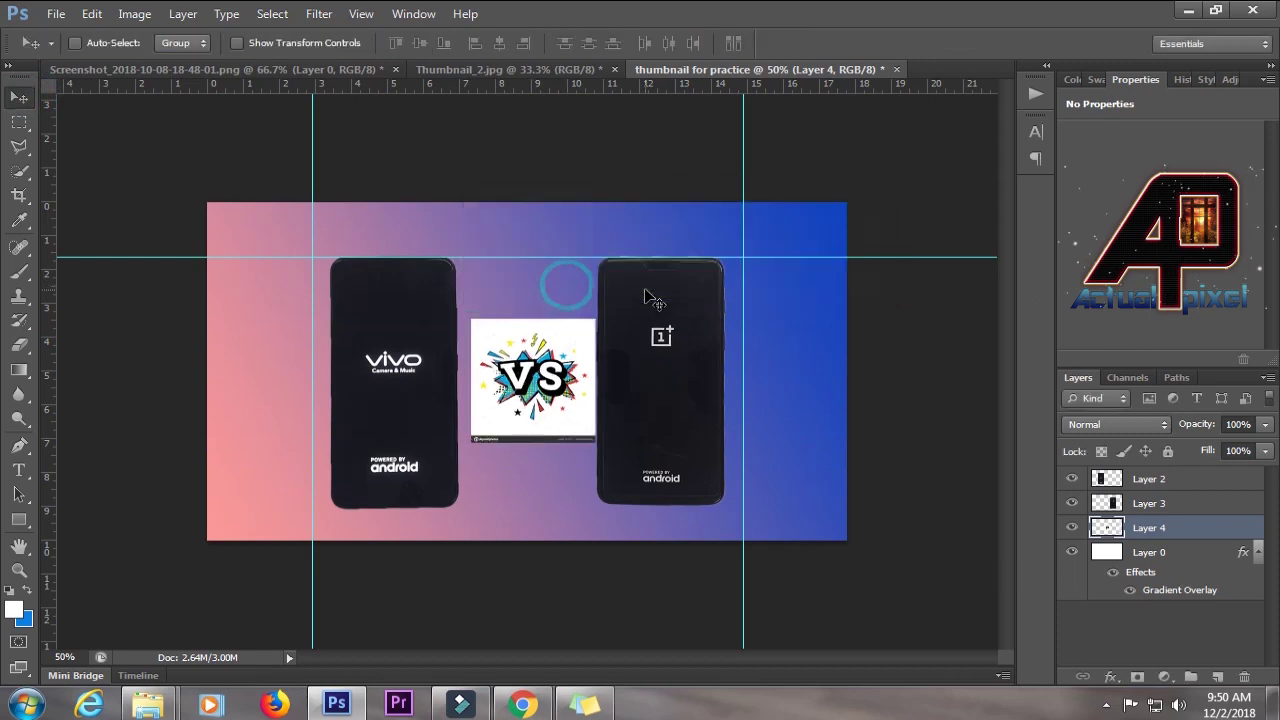
# Select the dark depositphotos strip along the VS image's lower edge with the Rectangular Marquee, delete it and deselect
pyautogui.hotkey('ctrl', '1')
pyautogui.hotkey('ctrl', '+')
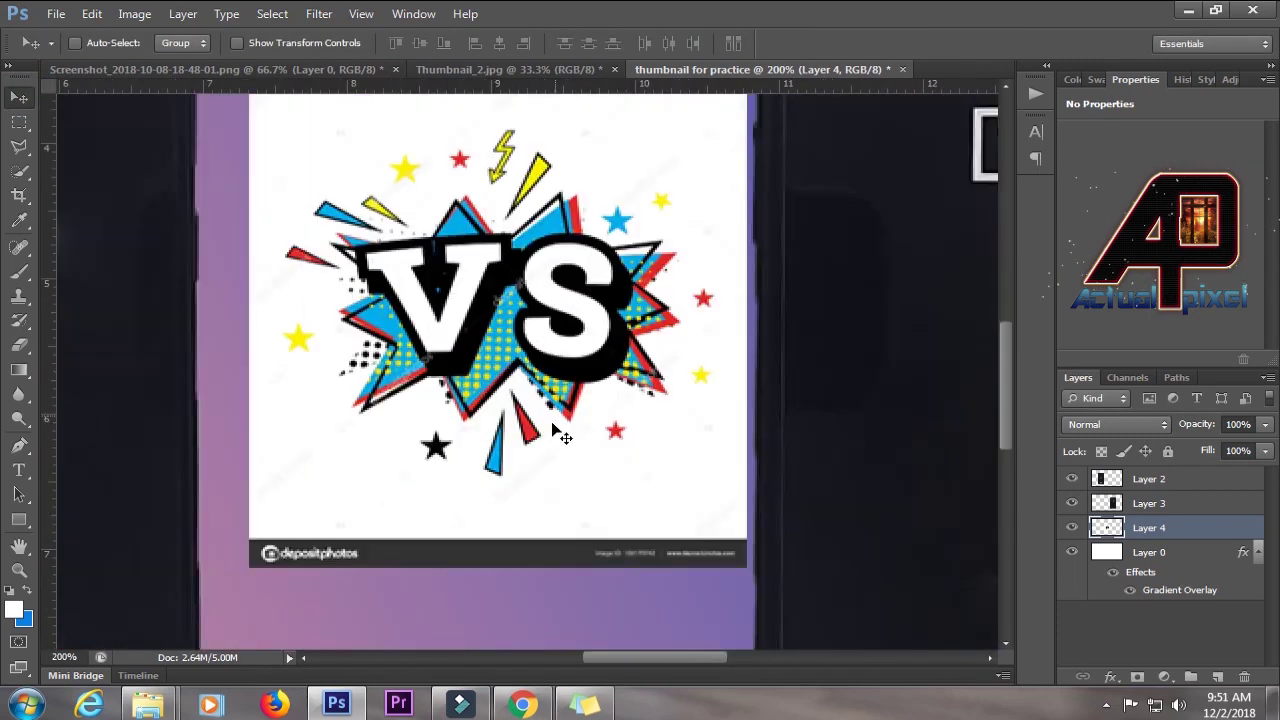
pyautogui.scroll(1, 585, 383)
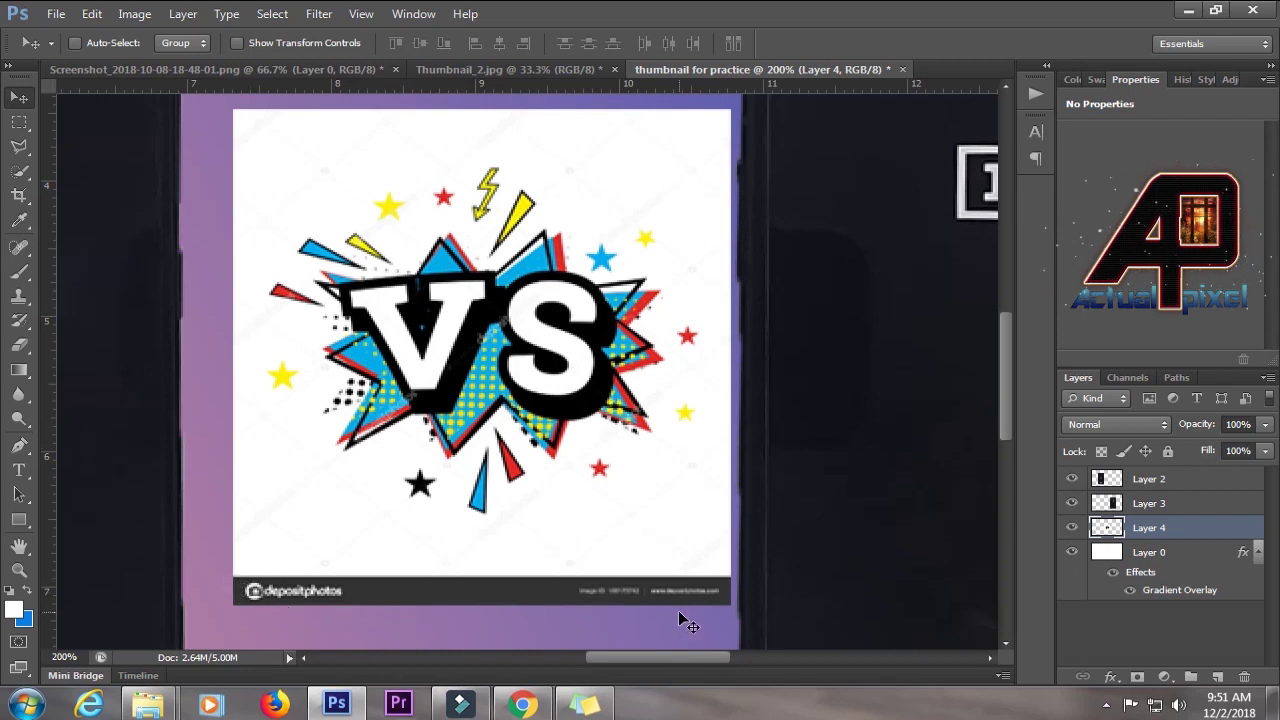
pyautogui.click(22, 122)
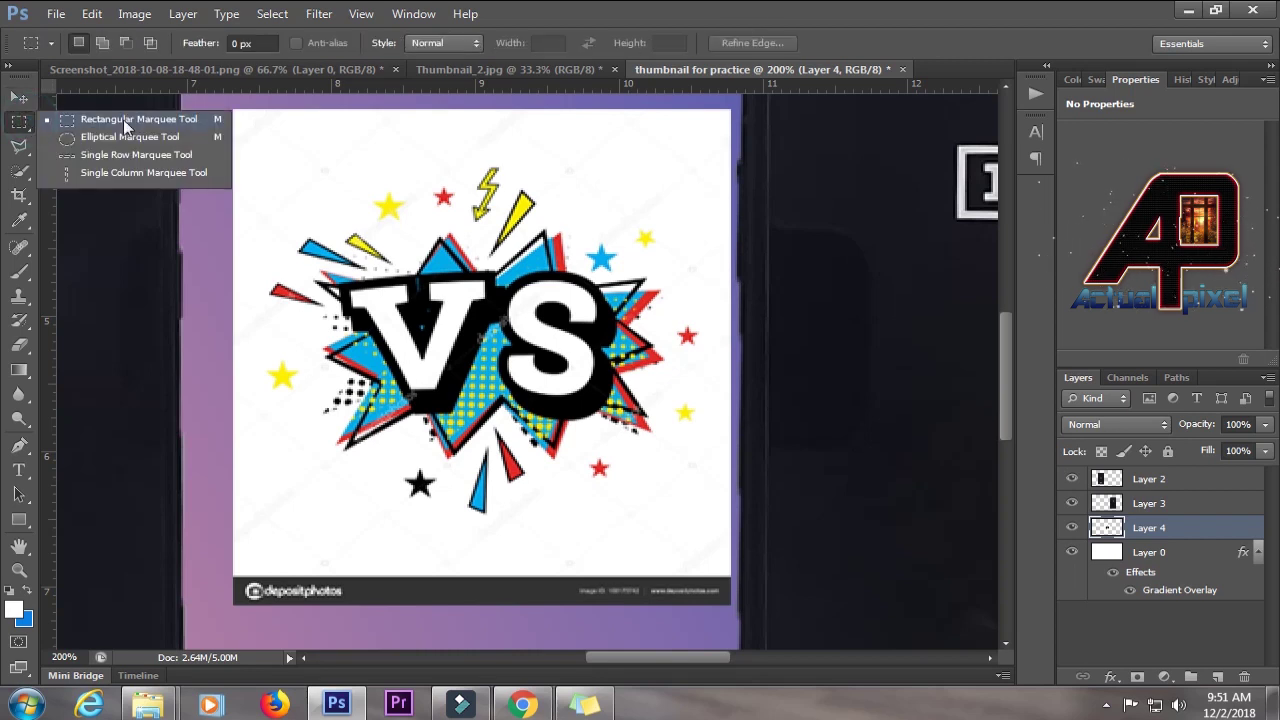
pyautogui.click(124, 121)
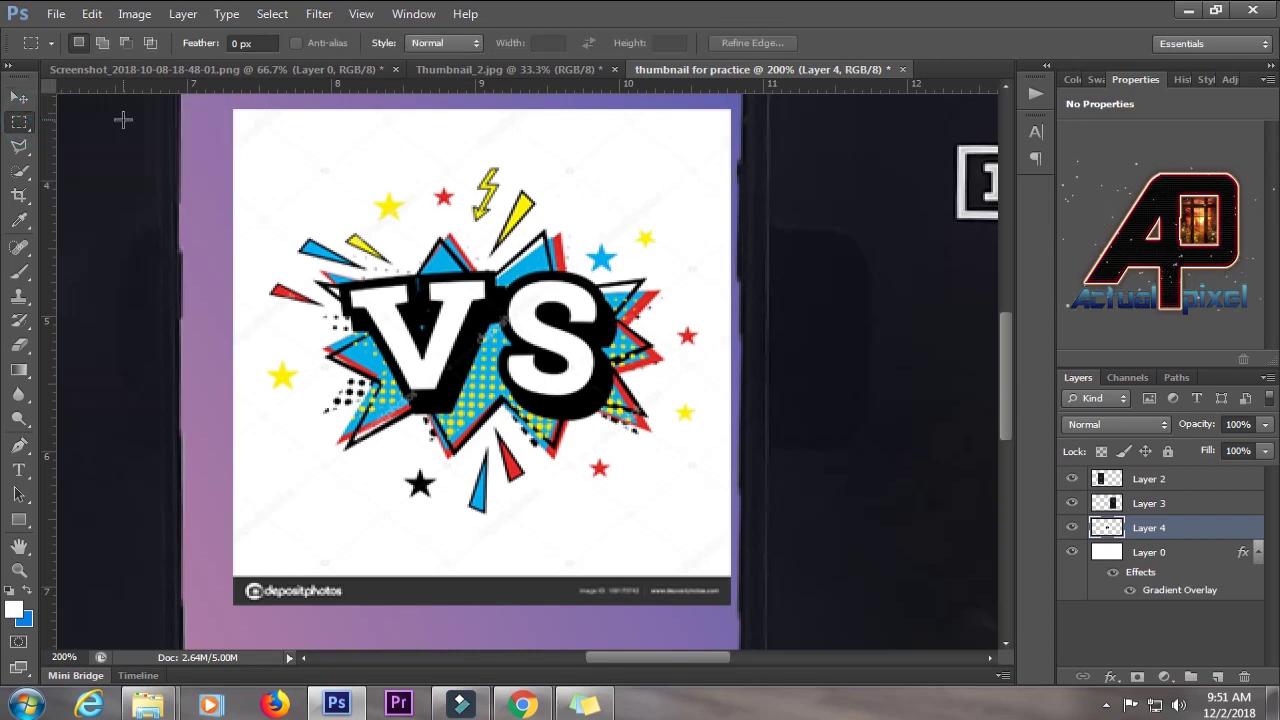
pyautogui.moveTo(228, 576); pyautogui.dragTo(746, 627)
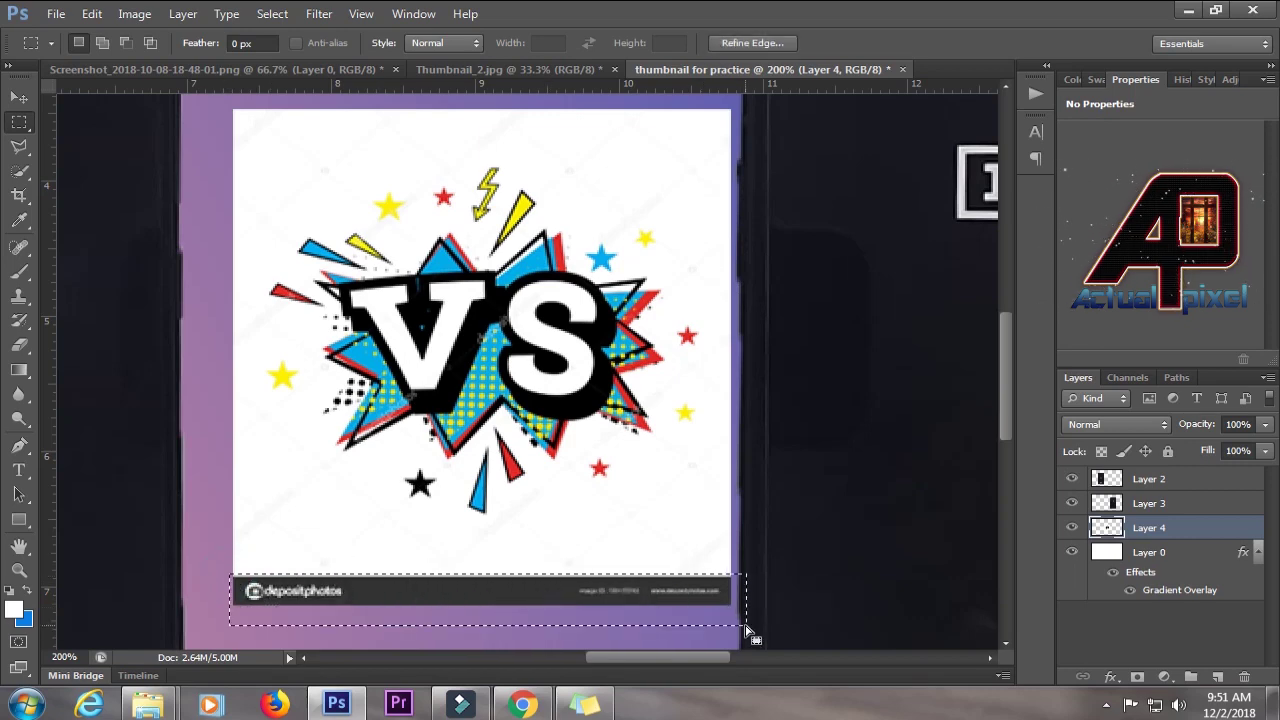
pyautogui.press('Delete')
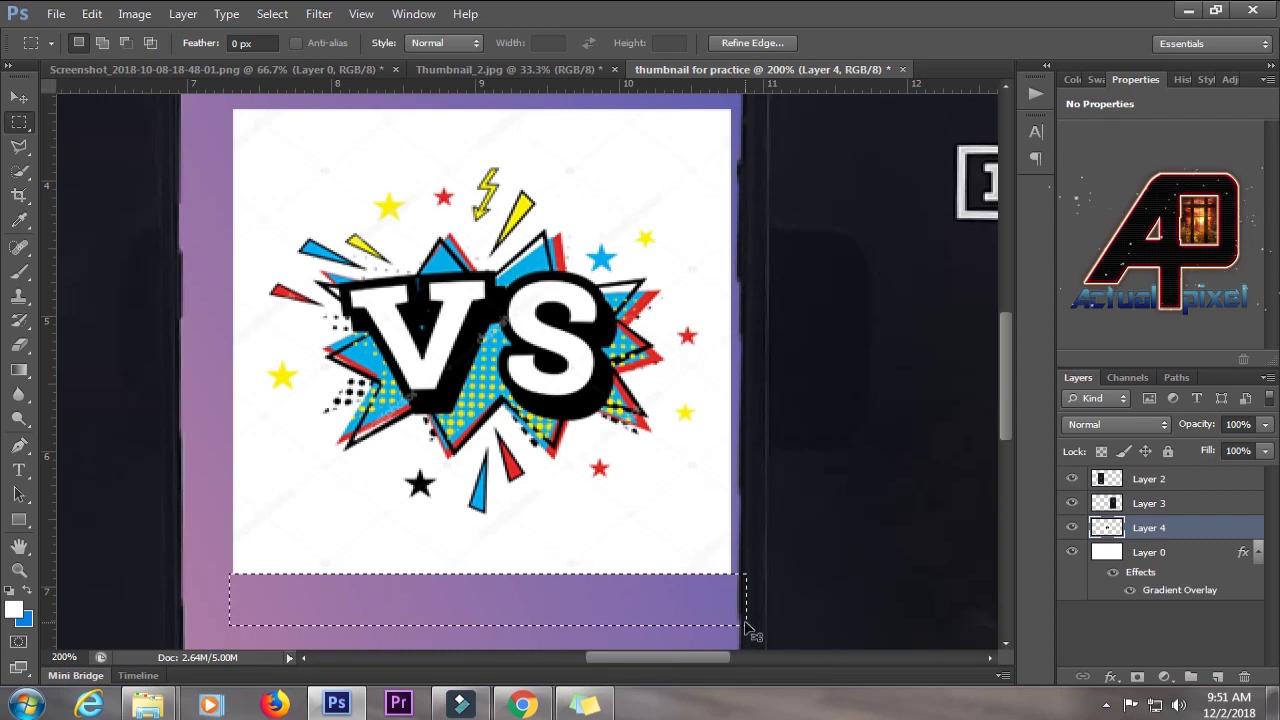
pyautogui.hotkey('ctrl', 'd')
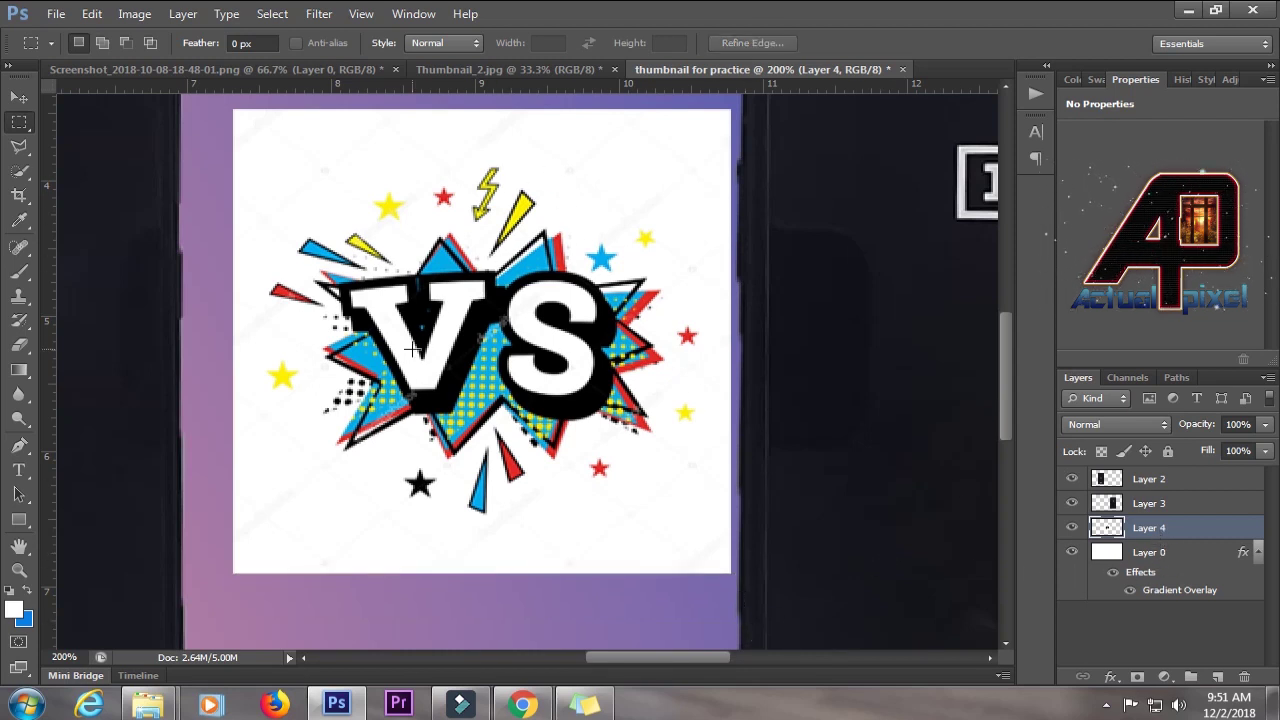
# Try brushing away the white background in a corner of the VS image with the Eraser tool, and undo the stroke
pyautogui.click(19, 344)
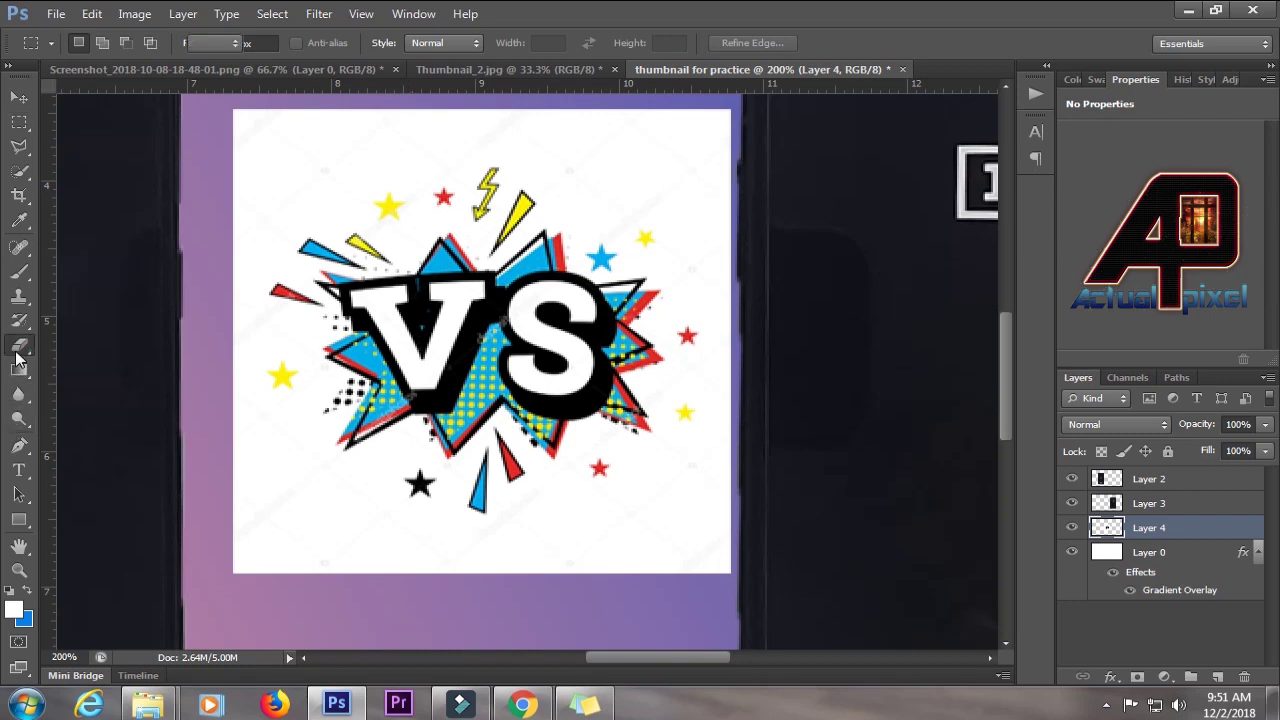
pyautogui.click(93, 345)
pyautogui.moveTo(280, 137)
pyautogui.mouseDown()
pyautogui.moveTo(266, 220)
pyautogui.moveTo(321, 120)
pyautogui.mouseUp()
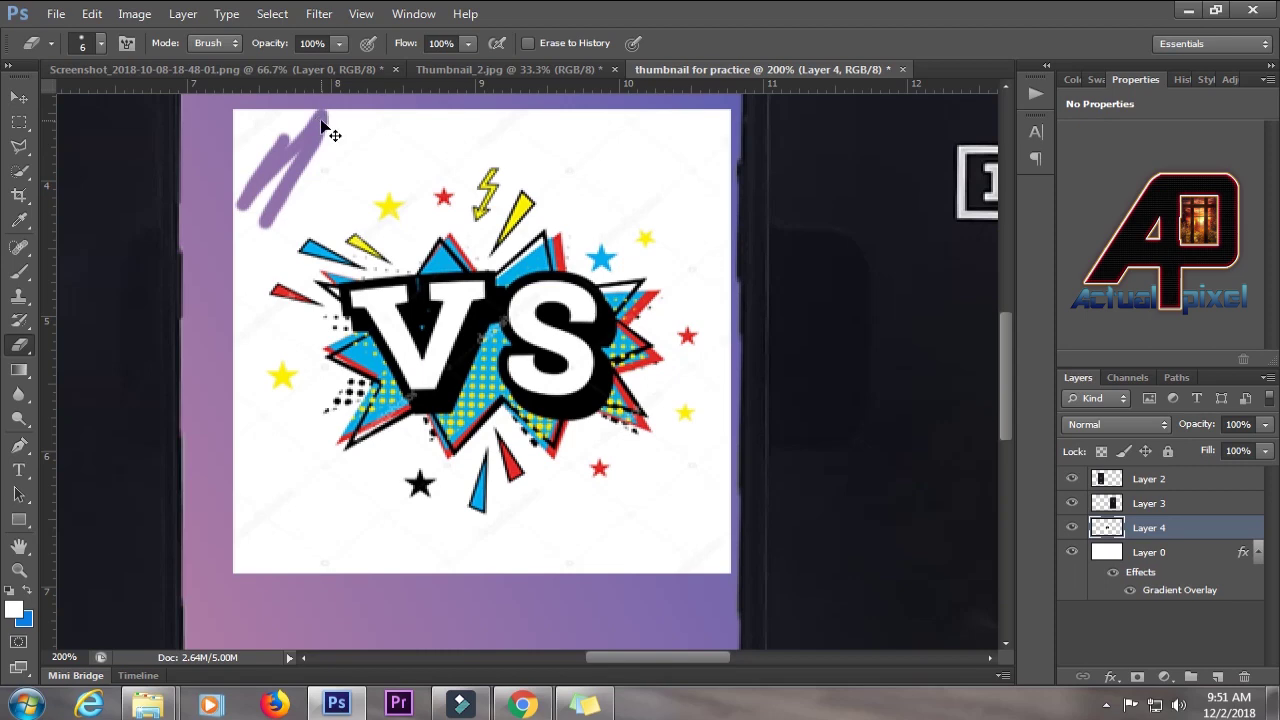
pyautogui.hotkey('ctrl', 'z')
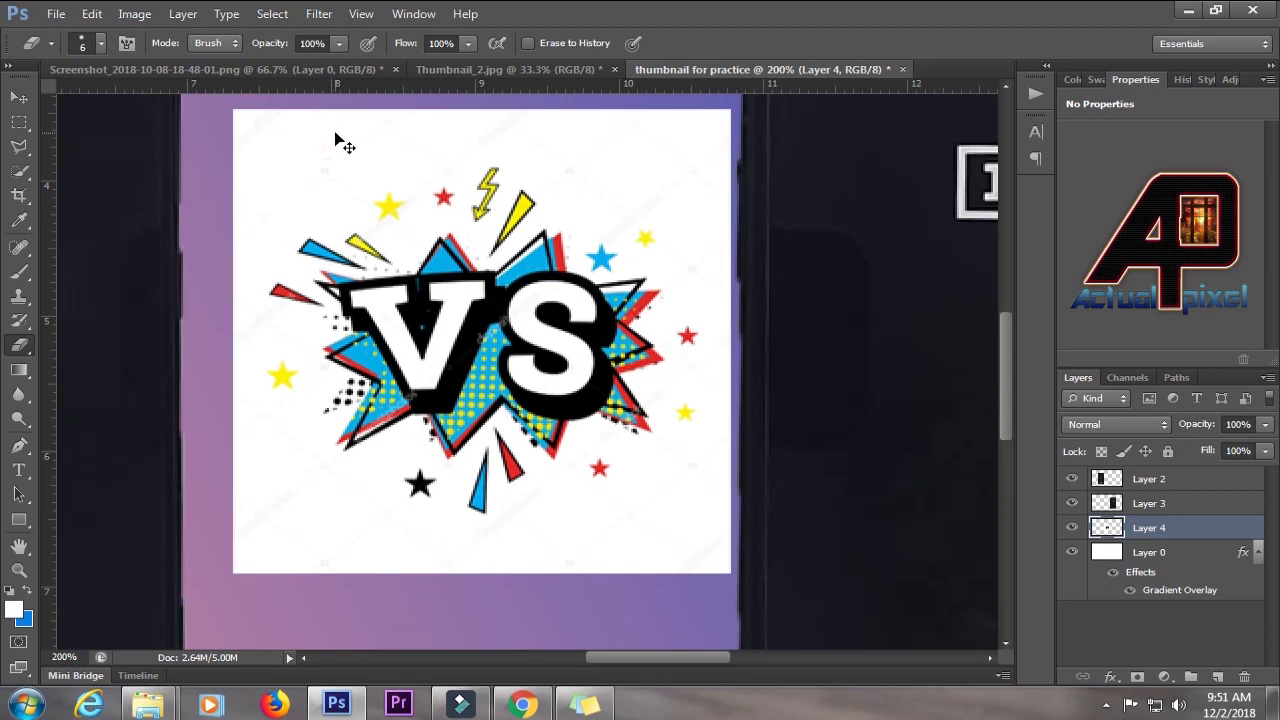
# Remove the white background around the VS logo with the Magic Eraser tool at tolerance 32
pyautogui.rightClick(21, 346)
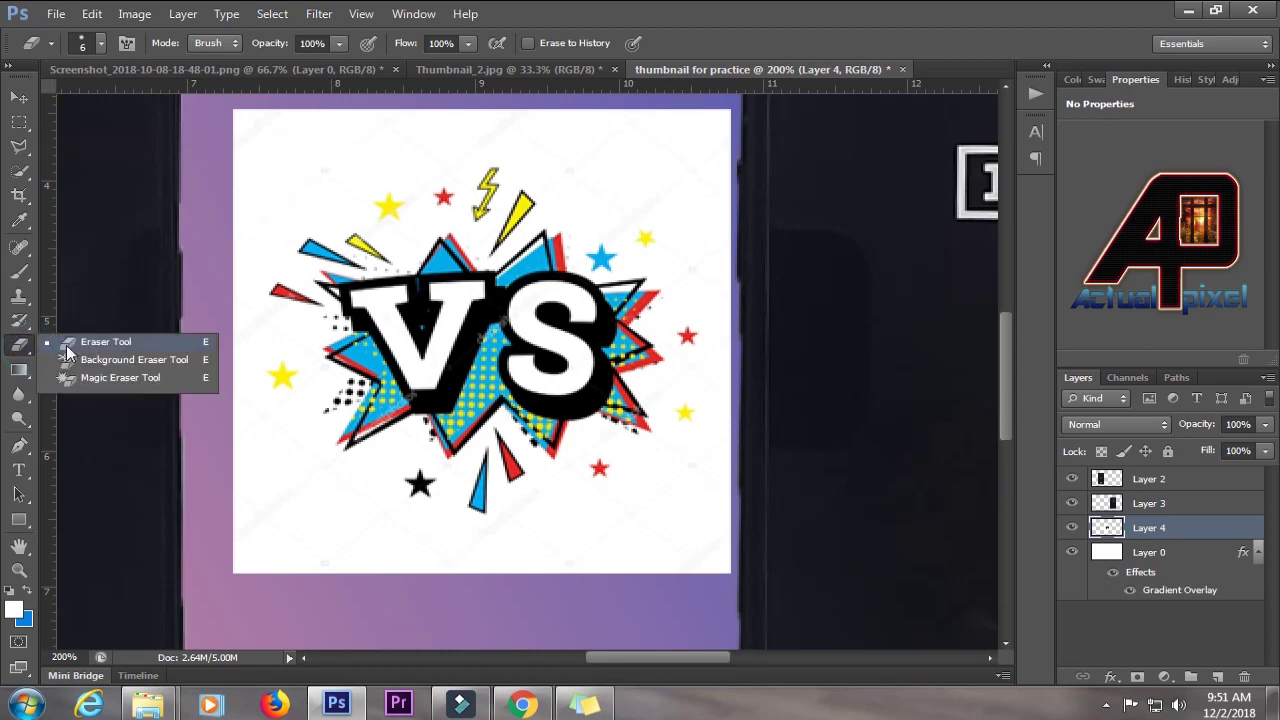
pyautogui.click(134, 377)
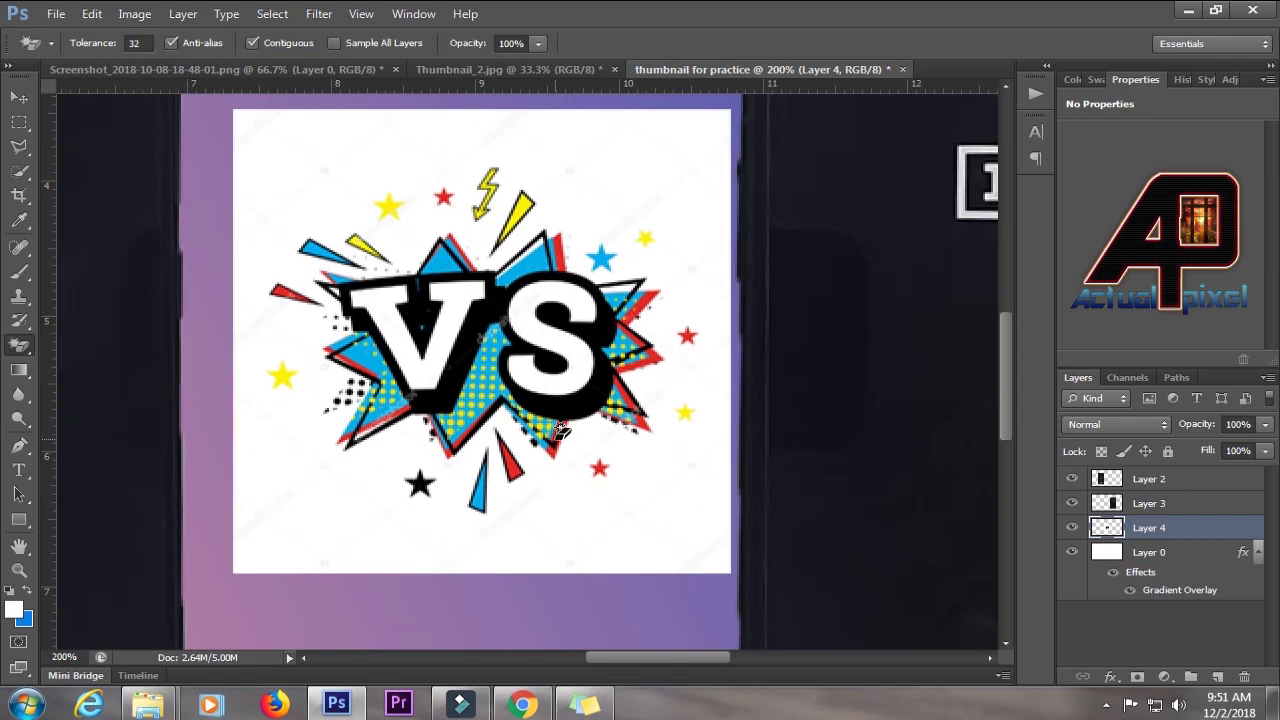
pyautogui.click(657, 512)
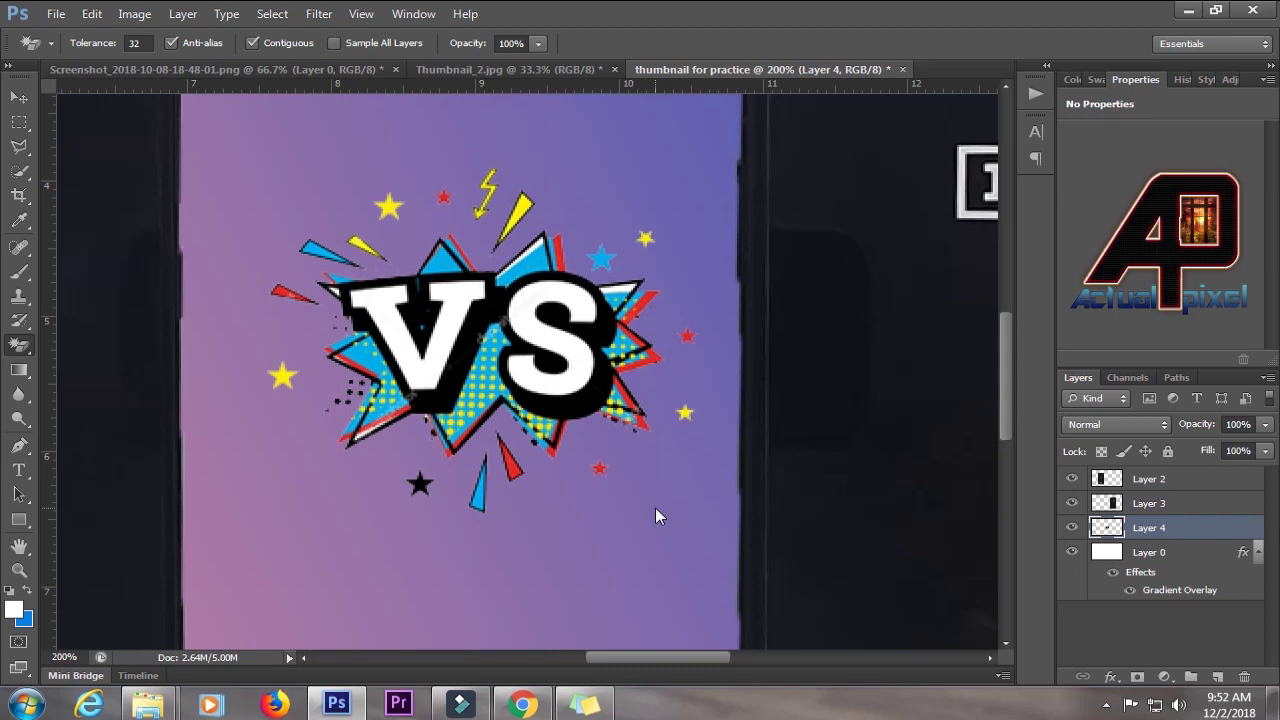
# Set the blending mode of the VS logo's Layer 4 to Darken
pyautogui.hotkey('ctrl', '-')
pyautogui.hotkey('ctrl', '-')
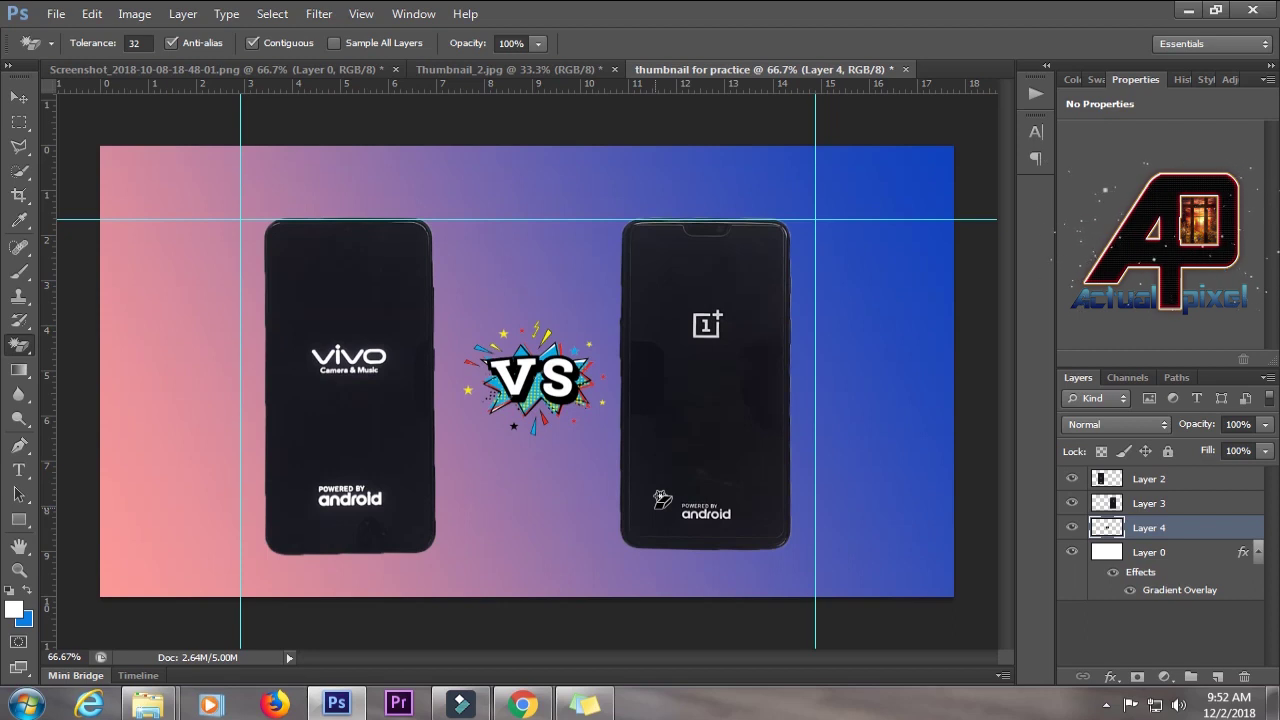
pyautogui.click(1164, 425)
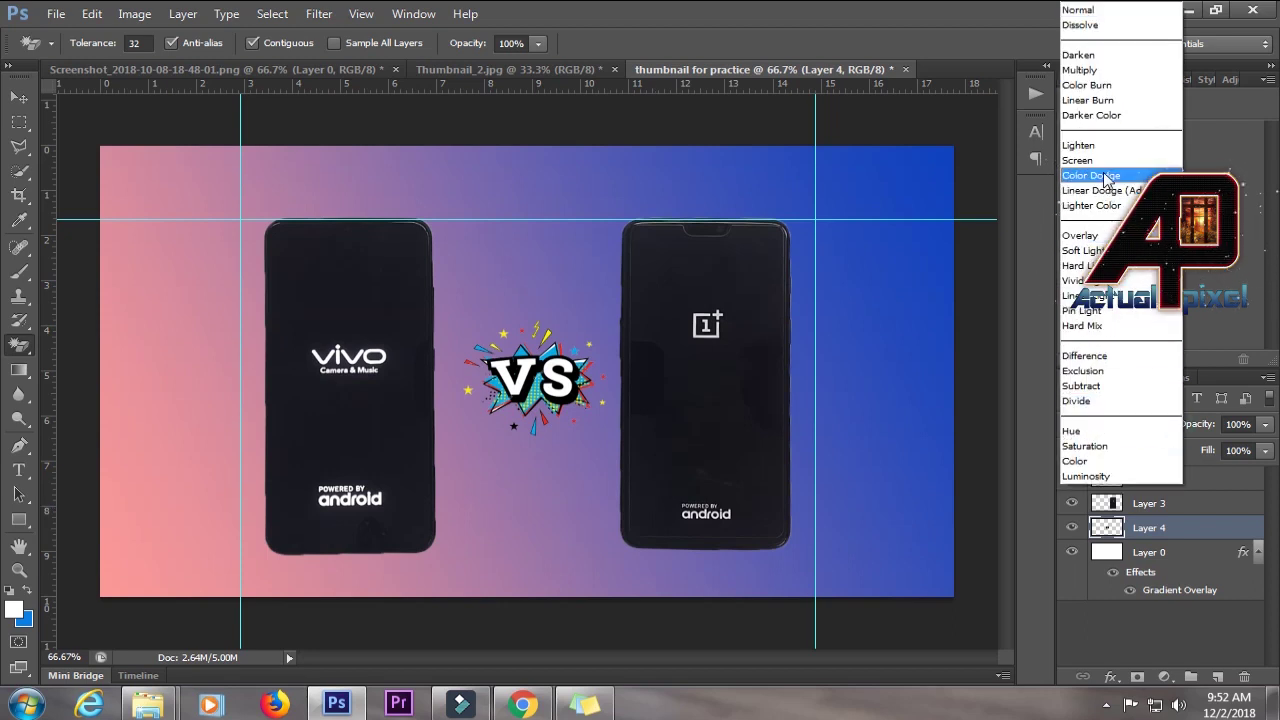
pyautogui.click(1082, 55)
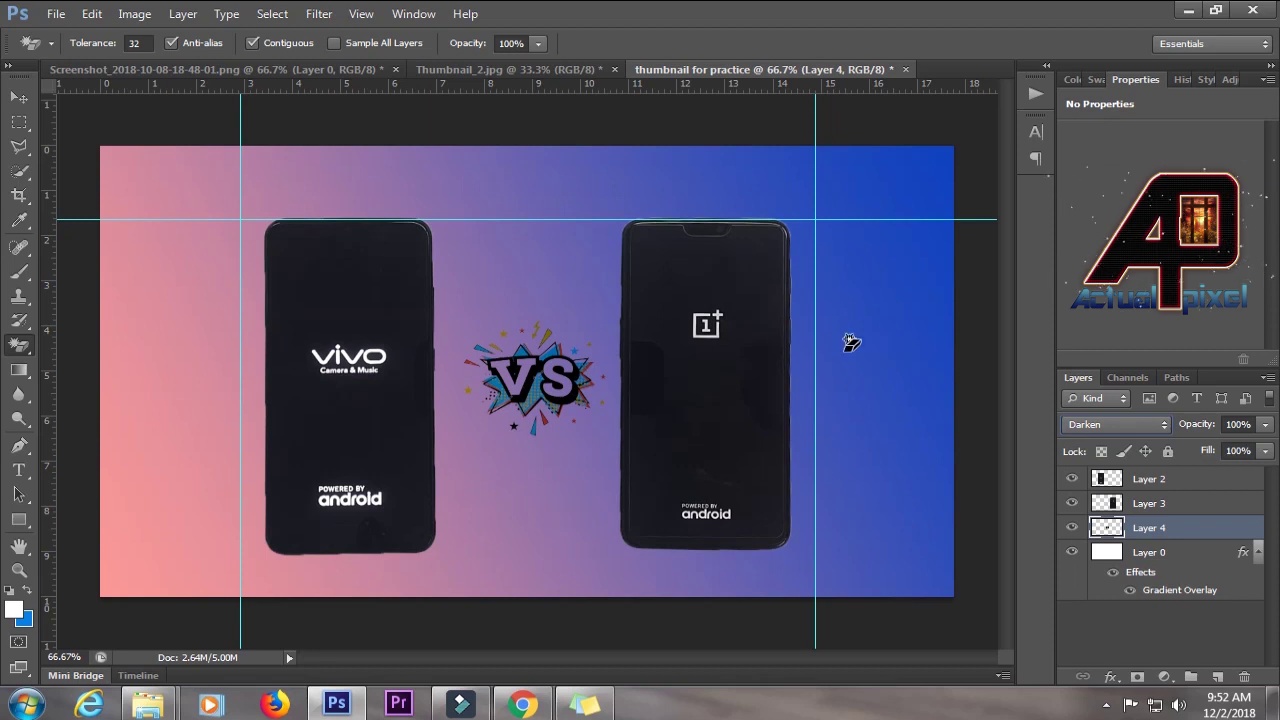
# Check the design in Thumbnail_2.jpg and search Google Images in Chrome for "vivo v11 pro"
pyautogui.click(505, 69)
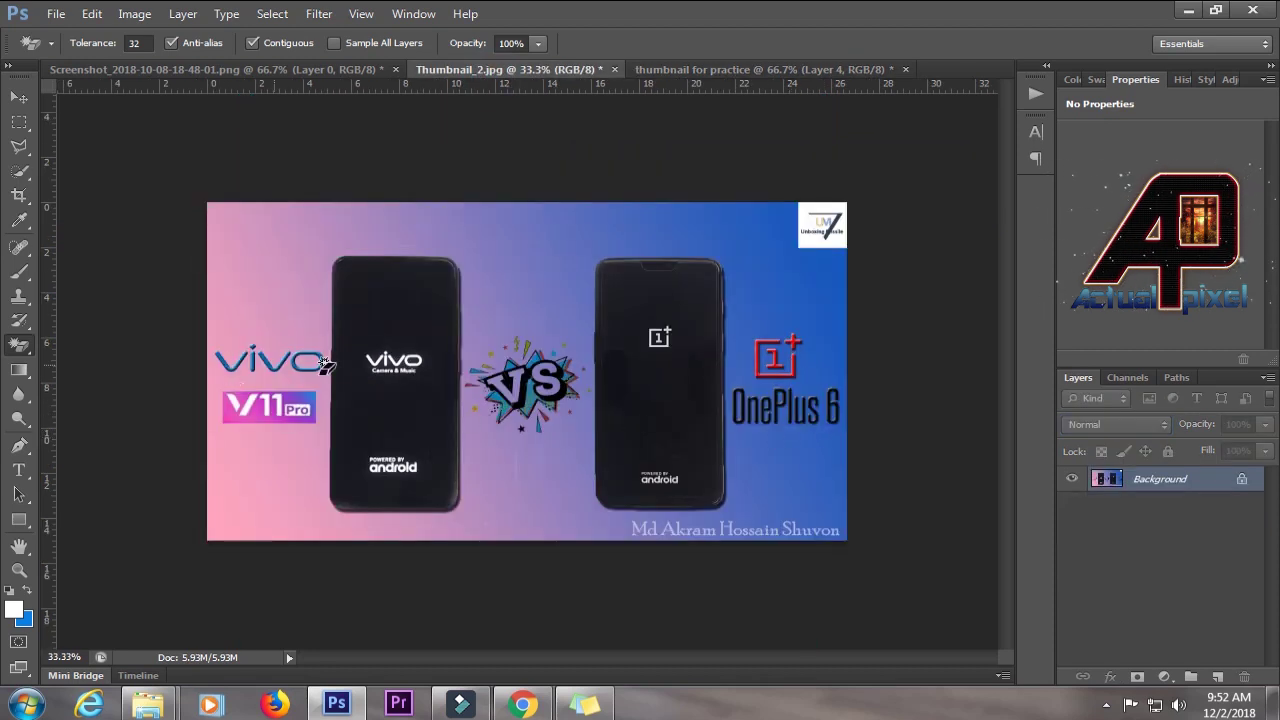
pyautogui.click(525, 706)
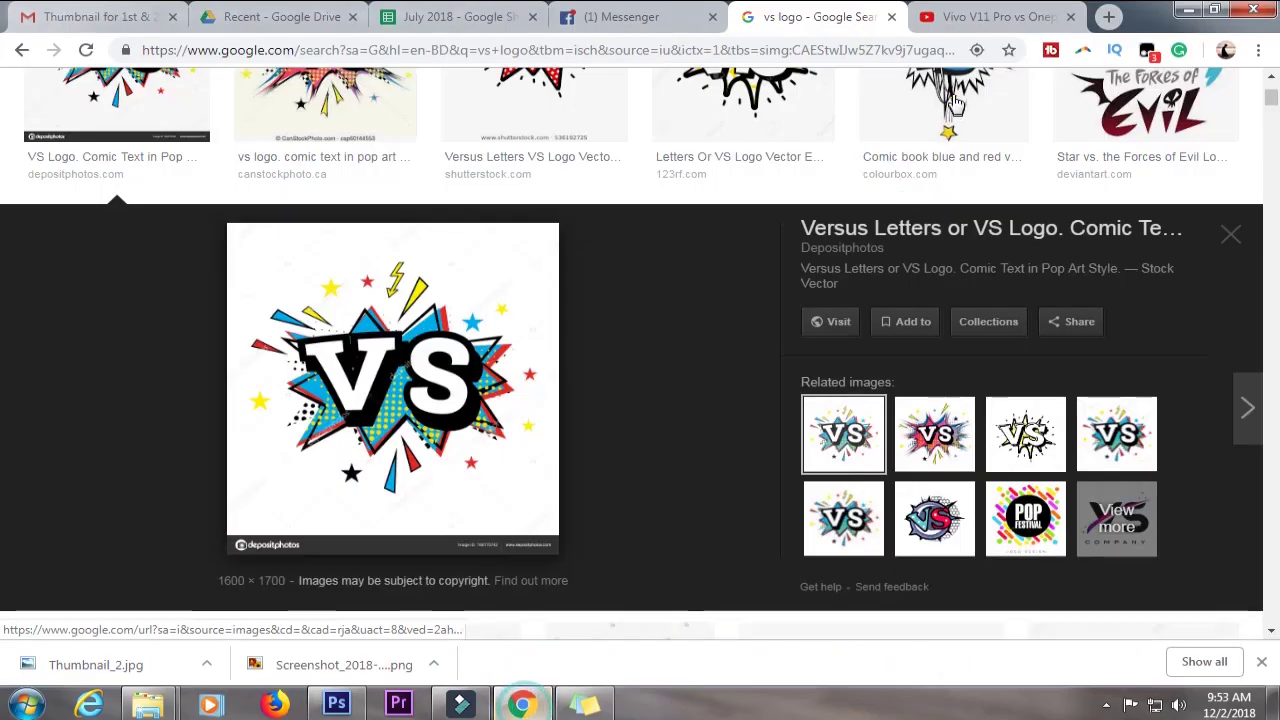
pyautogui.scroll(3, 551, 291)
pyautogui.click(364, 113)
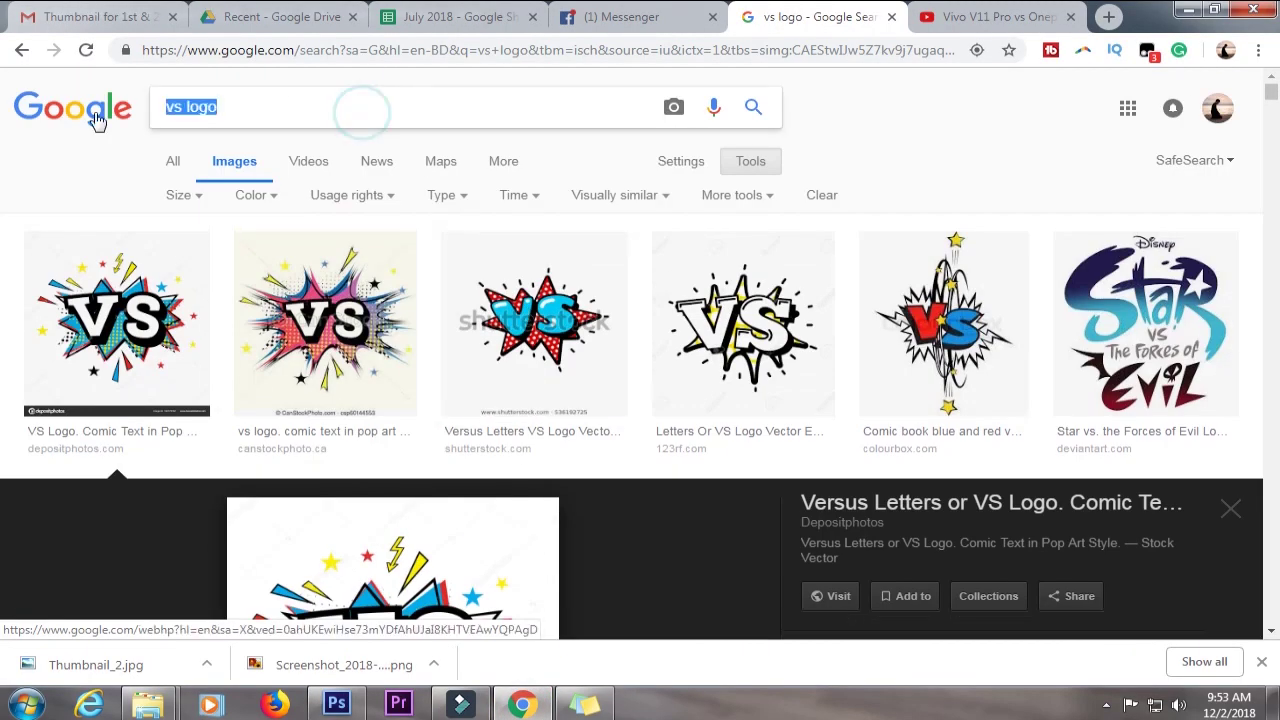
pyautogui.write('vov')
pyautogui.press('BackSpace')
pyautogui.press('BackSpace')
pyautogui.write('vo')
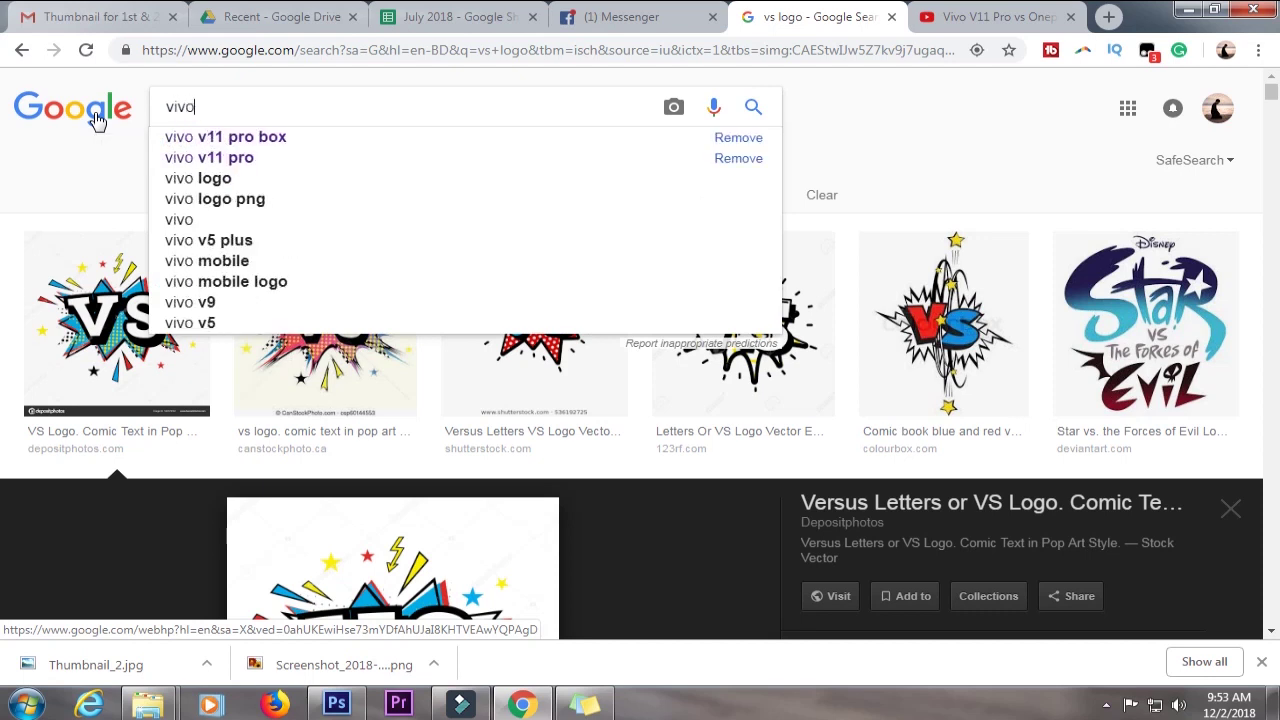
pyautogui.press('Down')
pyautogui.press('Down')
pyautogui.press('Return')
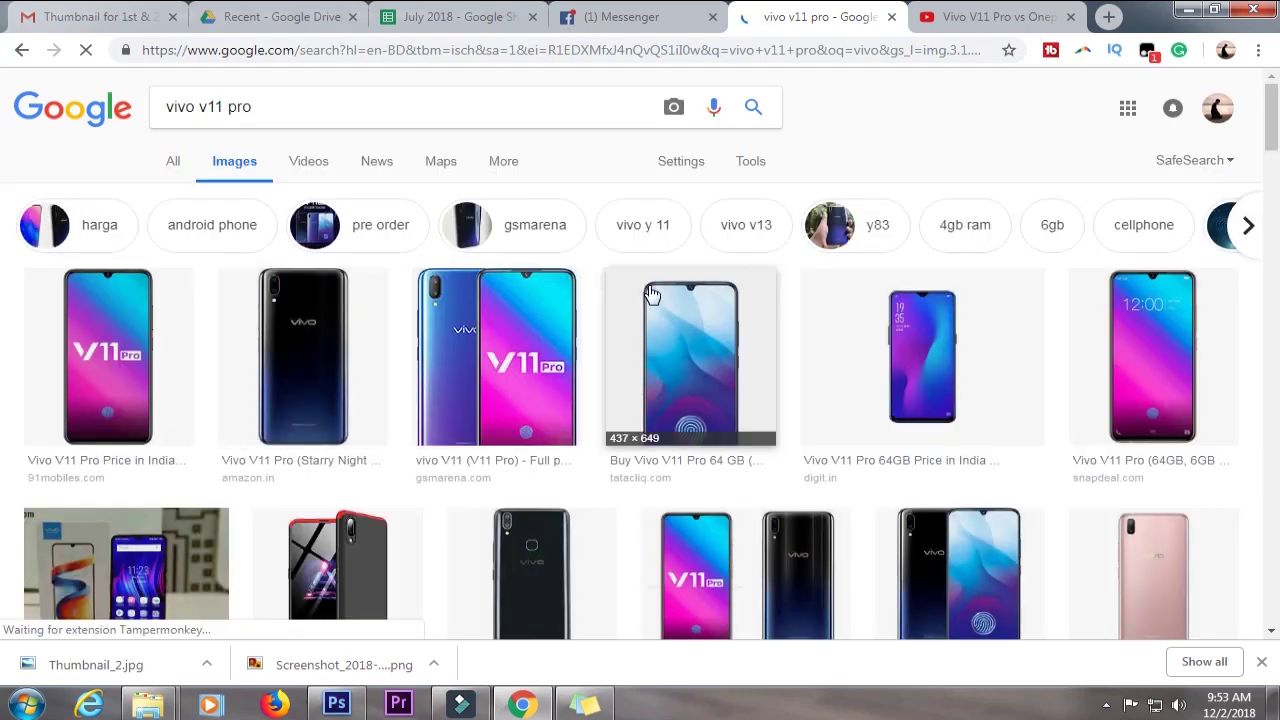
# Copy the 91mobiles Vivo V11 Pro phone image and paste it into the practice thumbnail in Photoshop
pyautogui.click(130, 343)
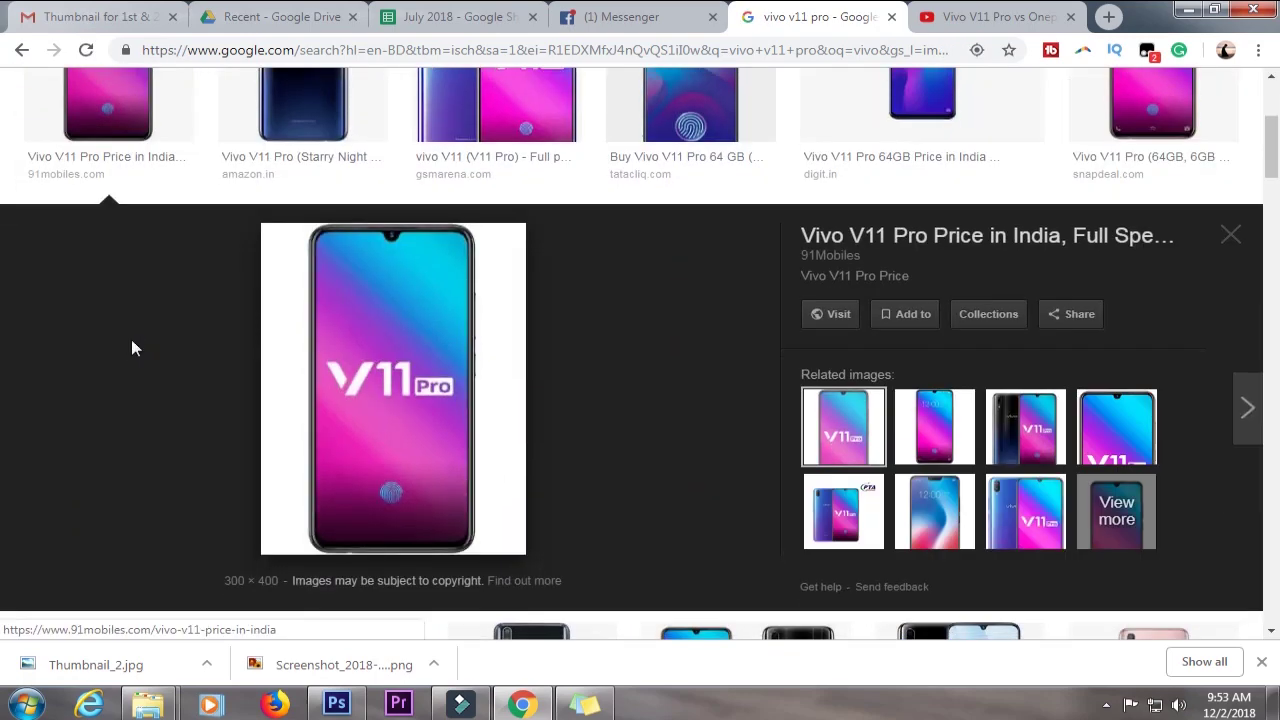
pyautogui.rightClick(313, 368)
pyautogui.click(434, 554)
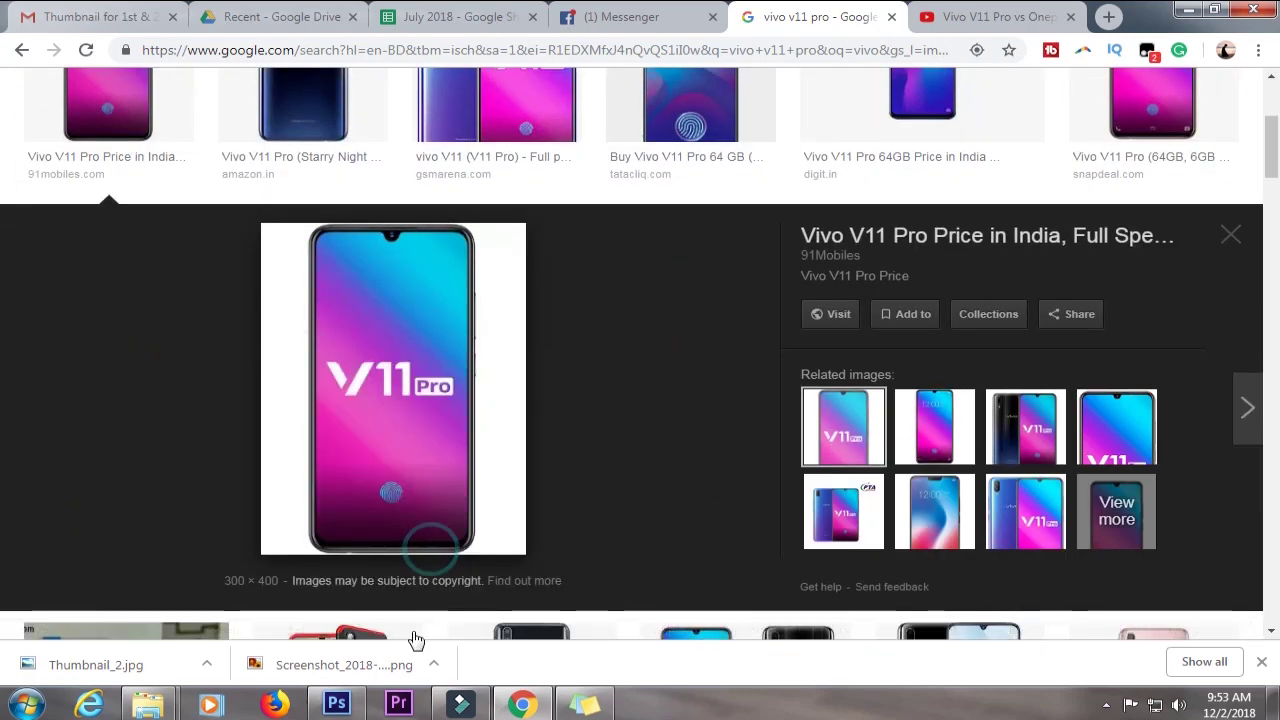
pyautogui.hotkey('alt', 'Tab')
pyautogui.hotkey('ctrl', 'v')
# Select the V11 Pro lettering on the pasted phone with the Rectangular Marquee and copy it to a new layer
pyautogui.hotkey('ctrl', '+')
pyautogui.hotkey('ctrl', '+')
pyautogui.hotkey('ctrl', '+')
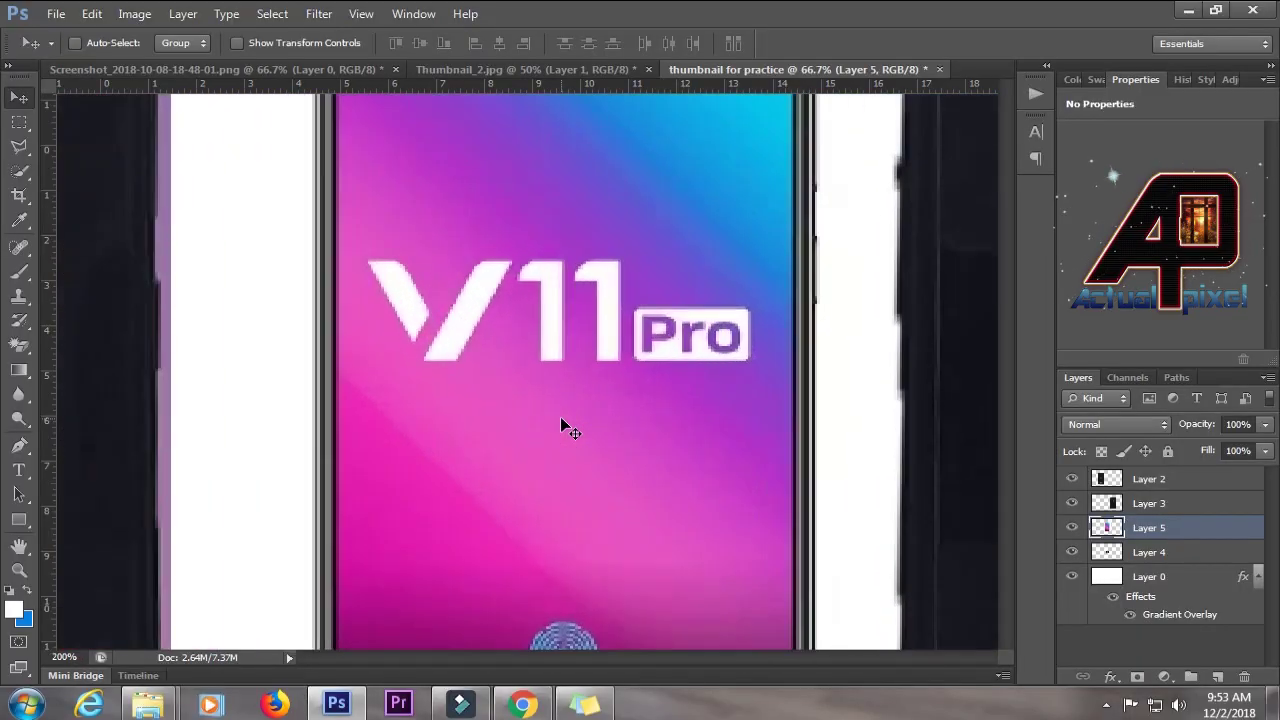
pyautogui.click(19, 121)
pyautogui.moveTo(330, 222); pyautogui.dragTo(366, 302)
pyautogui.moveTo(400, 356); pyautogui.dragTo(803, 409)
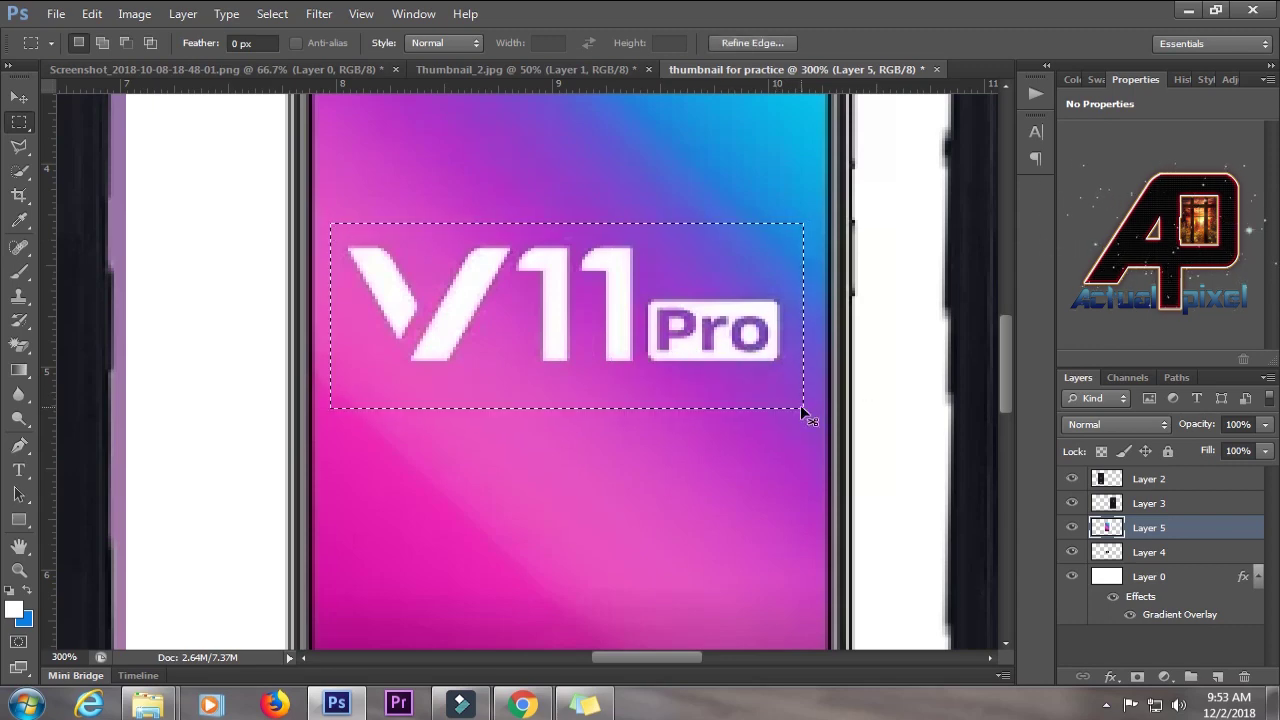
pyautogui.hotkey('ctrl', 'j')
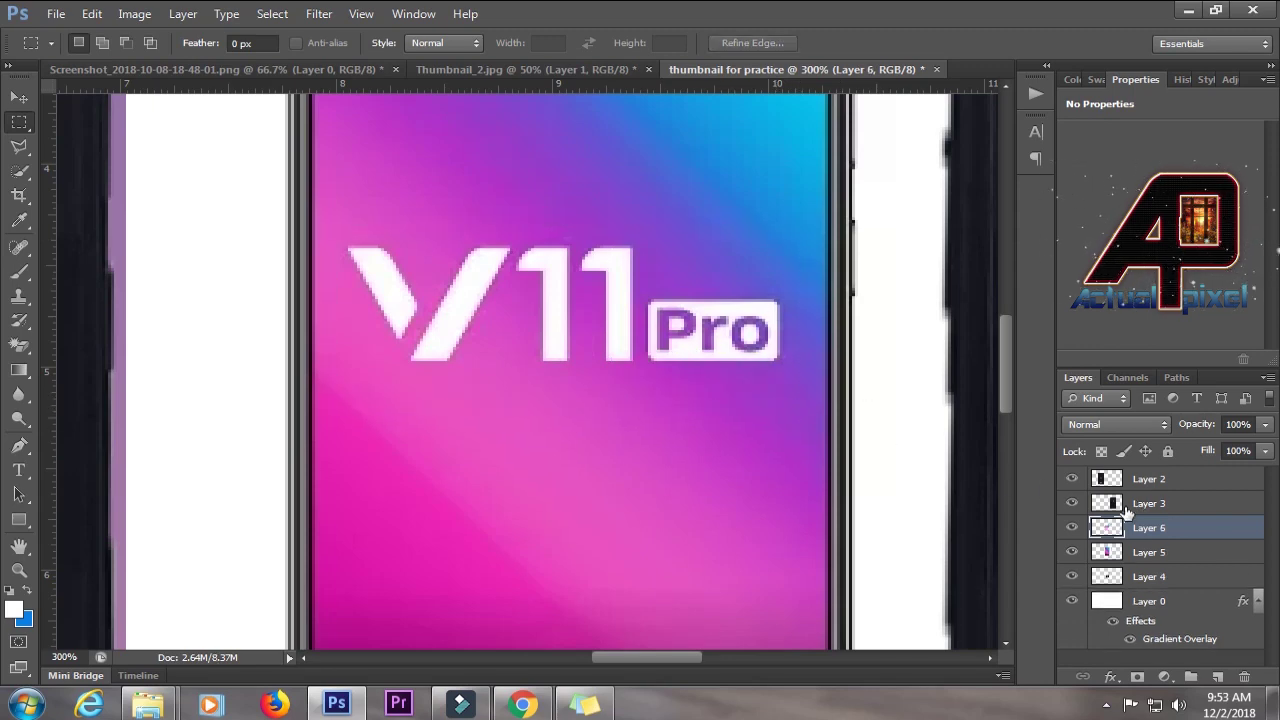
# Toggle the visibility of Layer 5 to check the V11 Pro cutout and delete Layer 5 with the full phone image
pyautogui.click(1073, 553)
pyautogui.click(1073, 553)
pyautogui.click(1073, 553)
pyautogui.click(1073, 553)
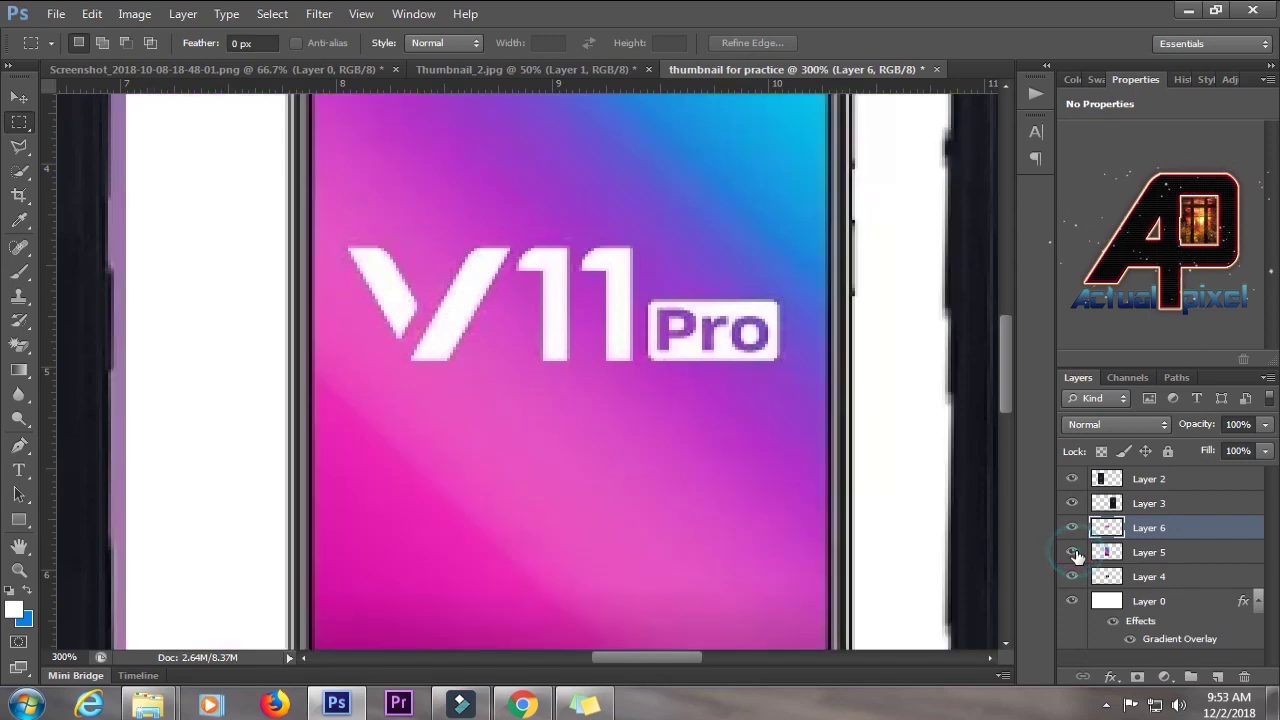
pyautogui.click(1180, 553)
pyautogui.press('Delete')
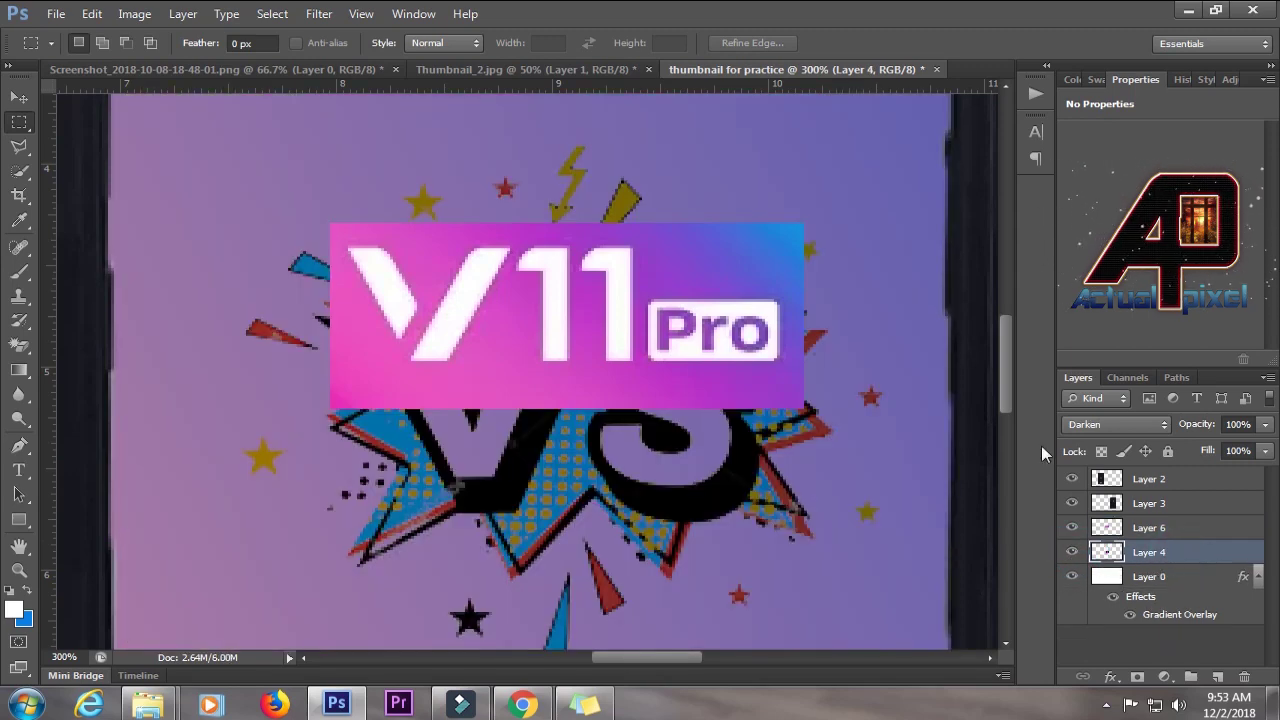
# Select the V11 Pro cutout's Layer 6 and move it from the VS logo to the area left of the vivo phone
pyautogui.hotkey('ctrl', '-')
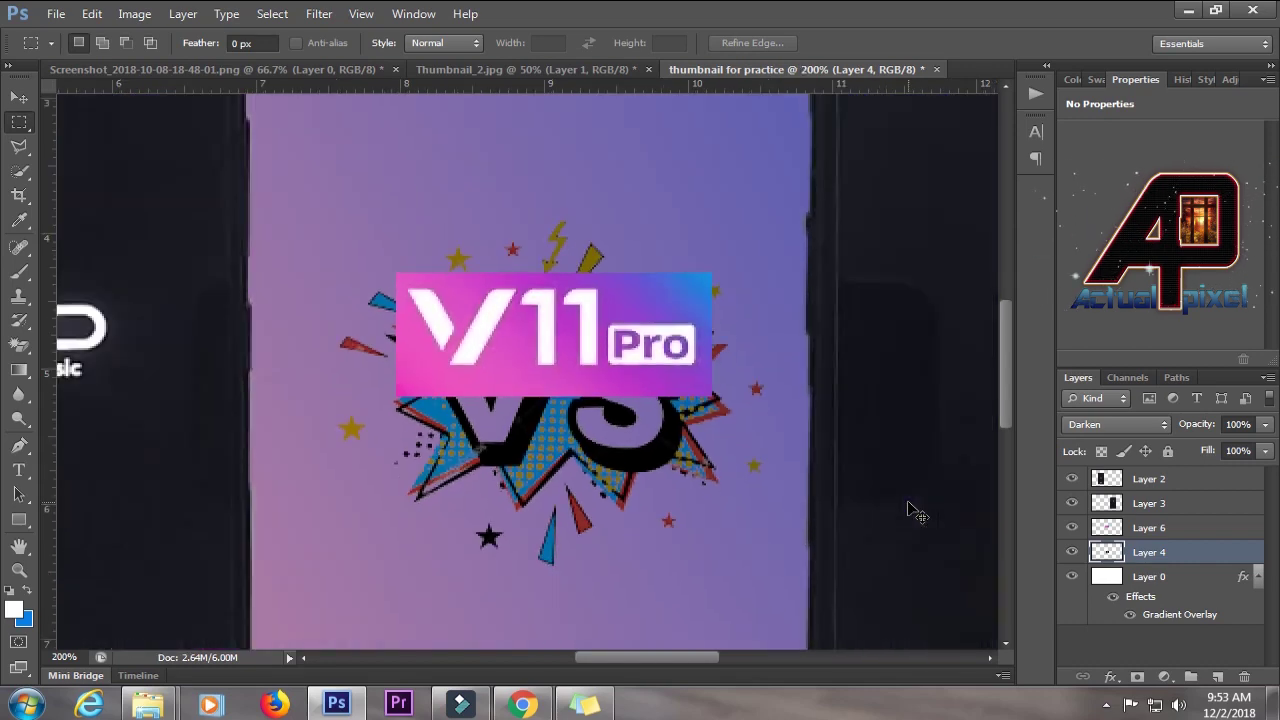
pyautogui.hotkey('ctrl', '-')
pyautogui.hotkey('ctrl', '-')
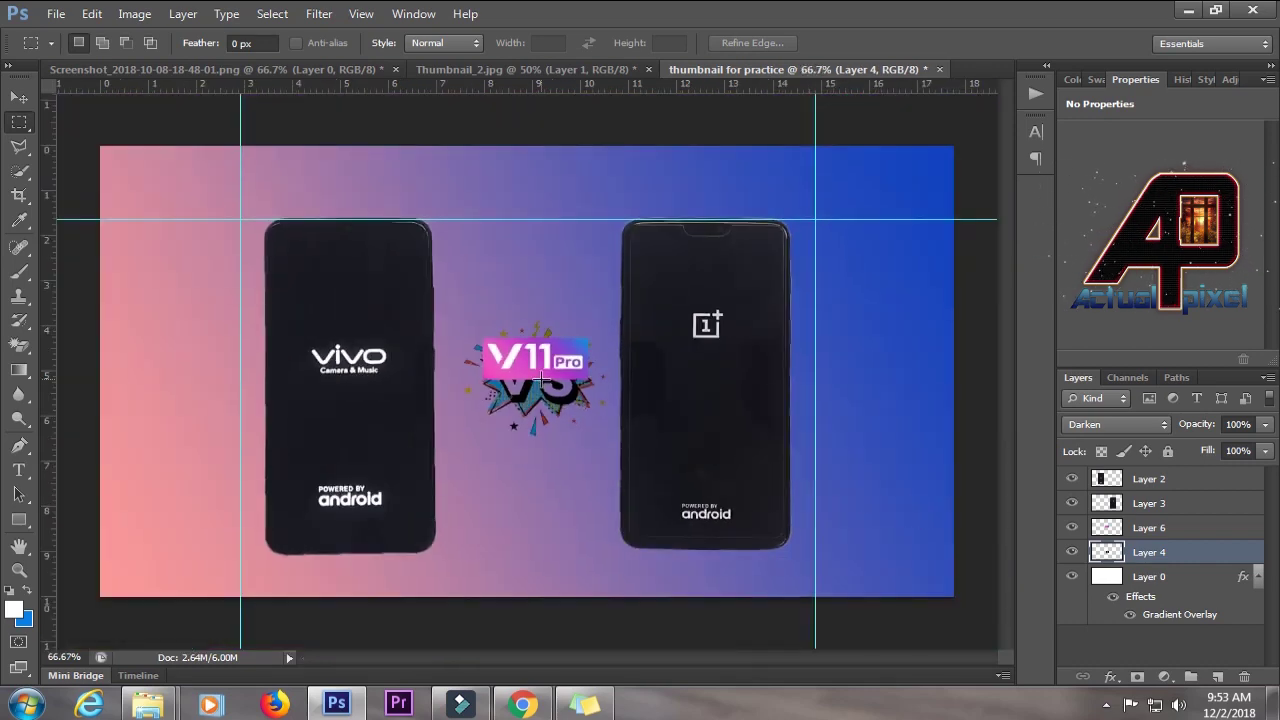
pyautogui.click(19, 97)
pyautogui.moveTo(525, 365)
pyautogui.mouseDown()
pyautogui.moveTo(175, 355)
pyautogui.moveTo(501, 363)
pyautogui.mouseUp()
pyautogui.rightClick(556, 364)
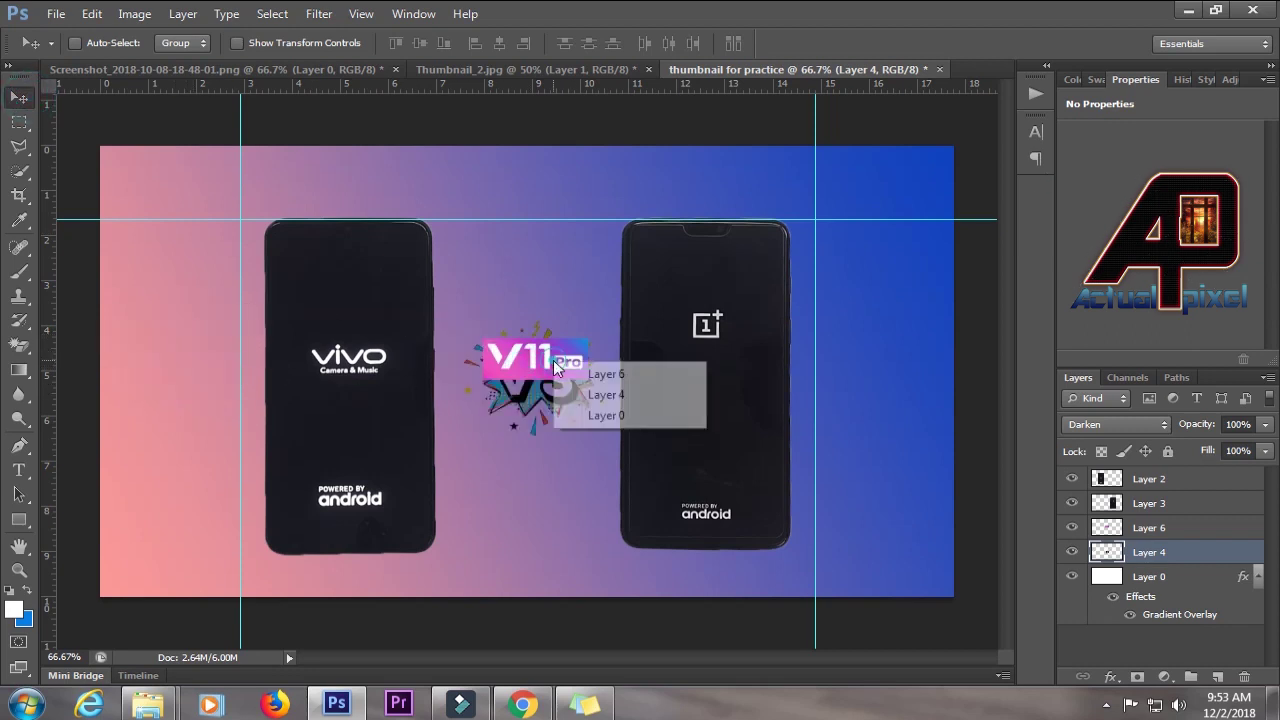
pyautogui.click(605, 374)
pyautogui.moveTo(500, 363); pyautogui.dragTo(152, 389)
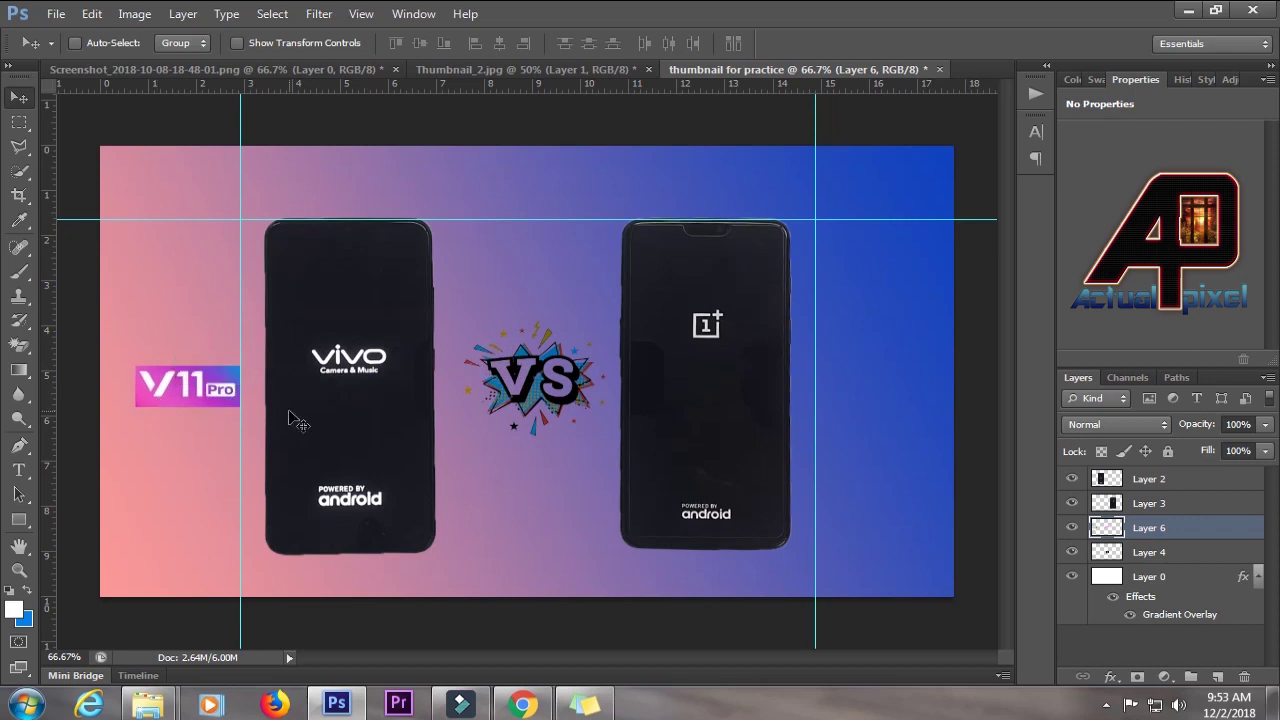
# Enlarge the V11 Pro cutout with Free Transform and position it beside the vivo phone at about mid-height
pyautogui.hotkey('ctrl', 't')
pyautogui.moveTo(243, 410); pyautogui.dragTo(262, 414)
pyautogui.click(19, 97)
pyautogui.click(573, 279)
pyautogui.moveTo(173, 380); pyautogui.dragTo(167, 333)
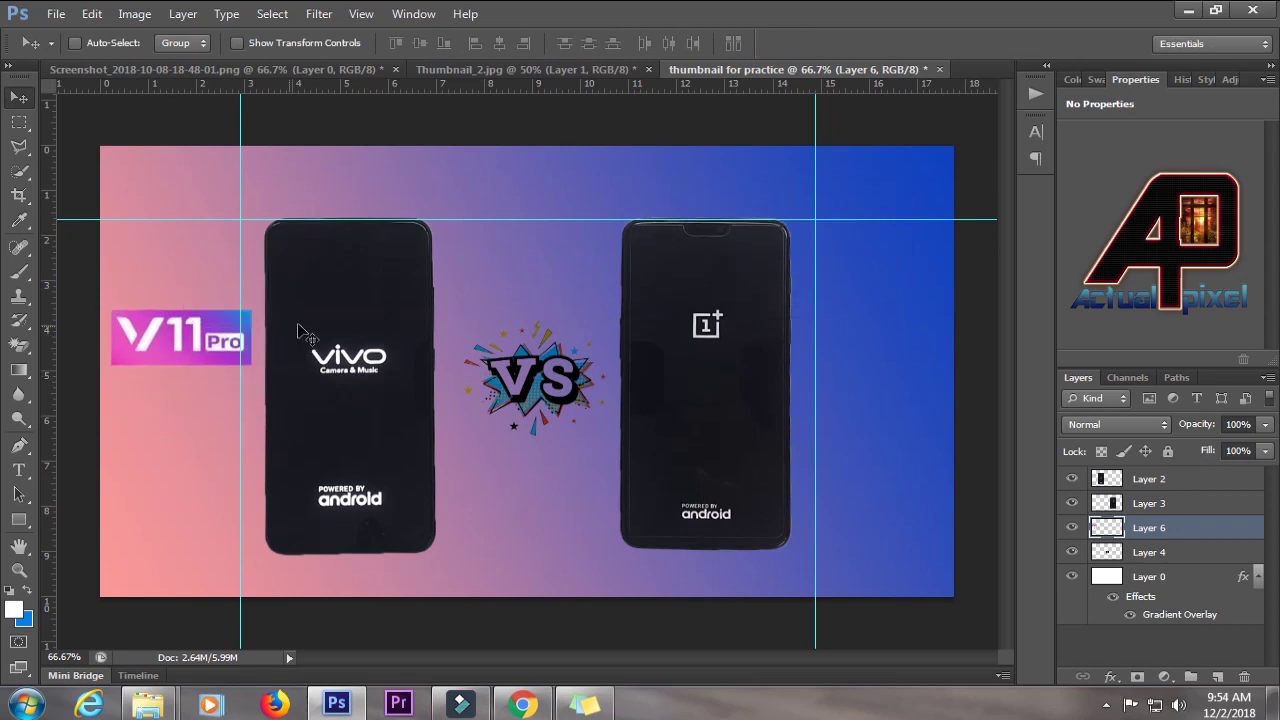
pyautogui.rightClick(205, 348)
pyautogui.click(257, 360)
pyautogui.moveTo(205, 348); pyautogui.dragTo(205, 408)
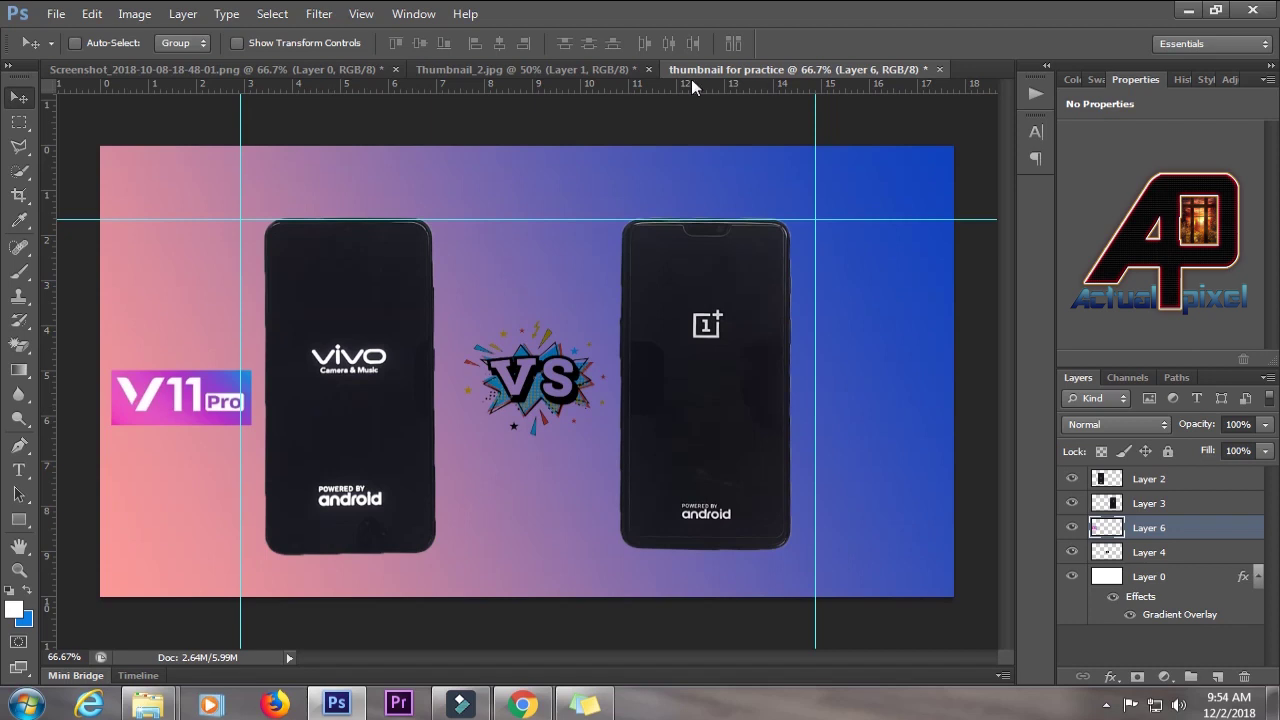
# Check the vivo branding in Thumbnail_2.jpg and search Google Images in Chrome for "vivo logo"
pyautogui.click(588, 69)
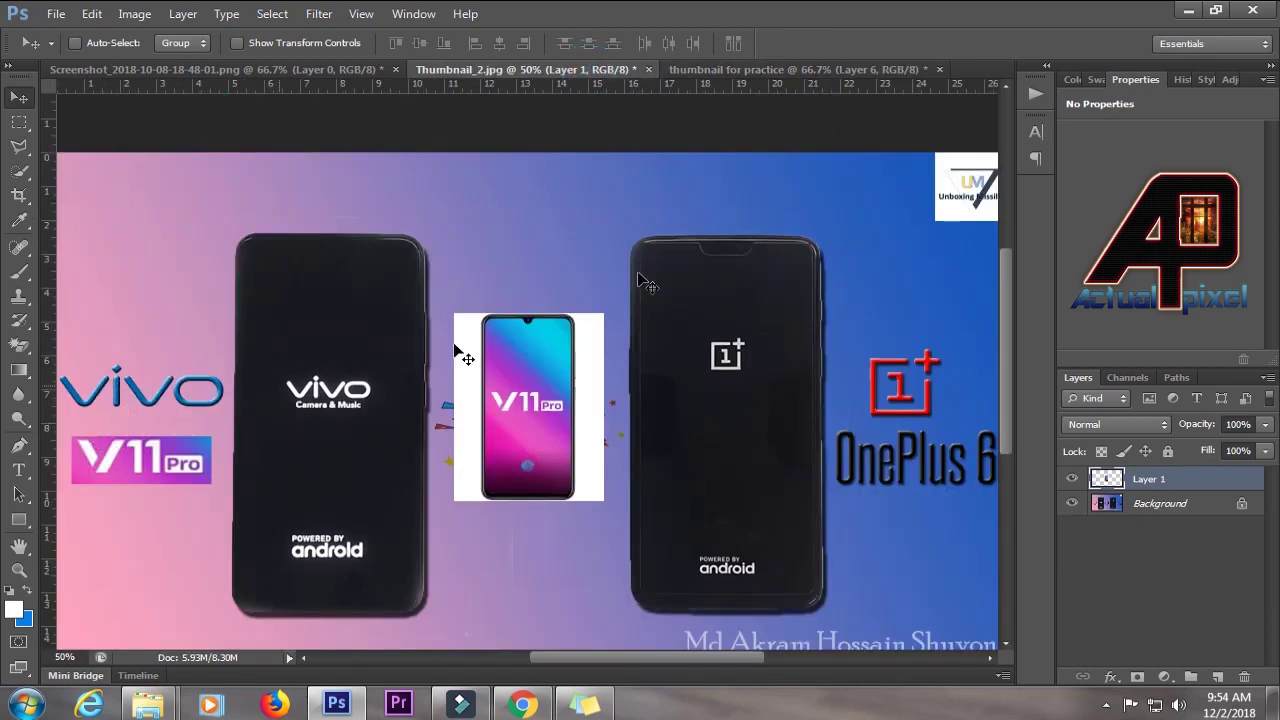
pyautogui.click(522, 705)
pyautogui.scroll(3, 728, 157)
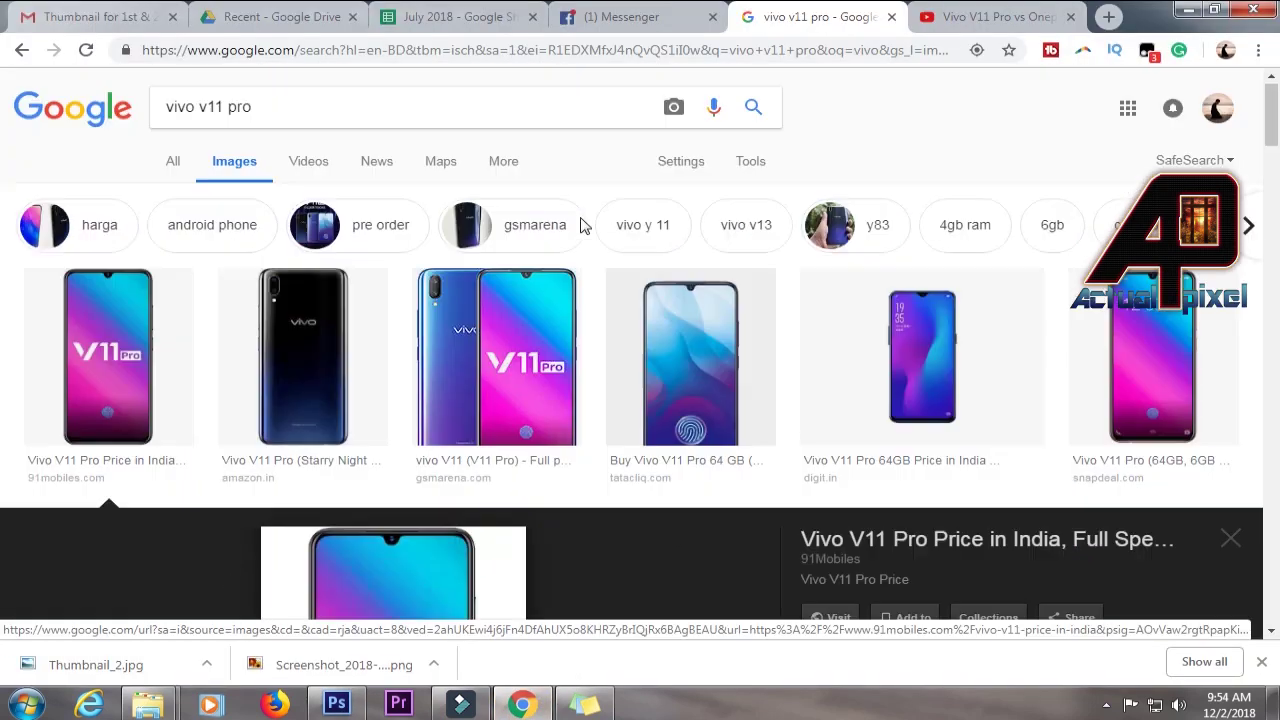
pyautogui.tripleClick(265, 108)
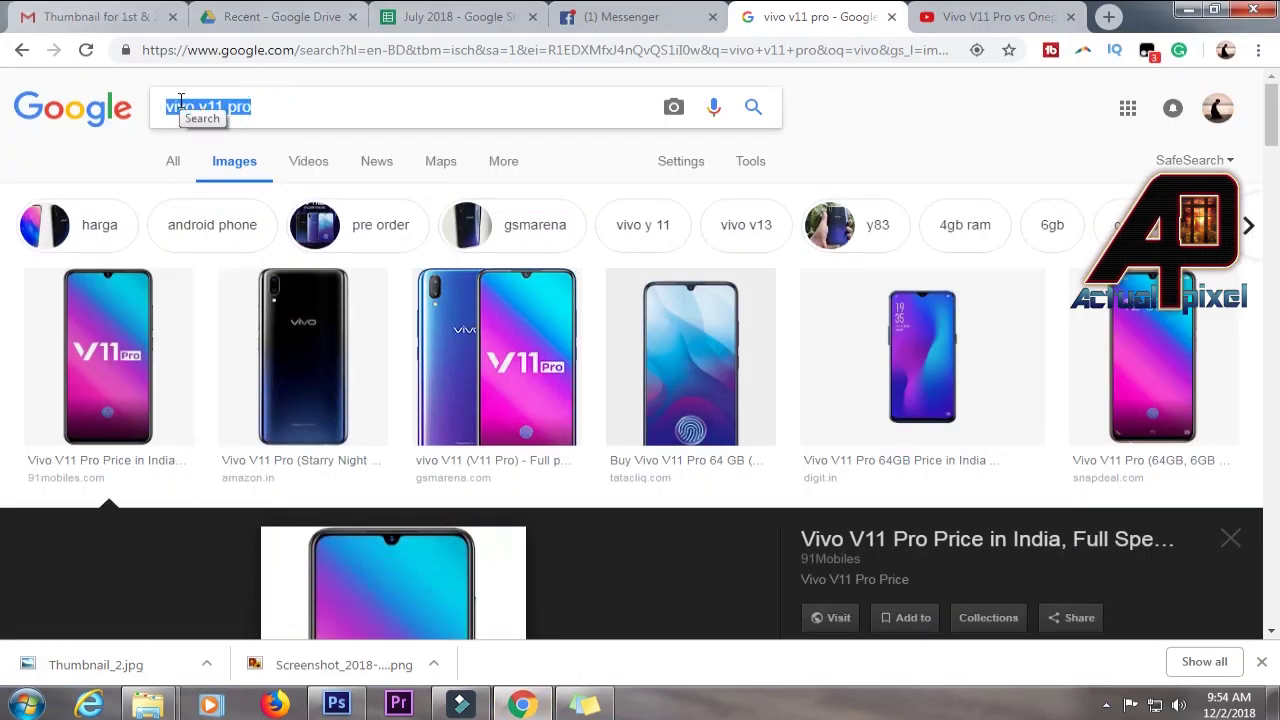
pyautogui.write('vivo logo')
pyautogui.press('Return')
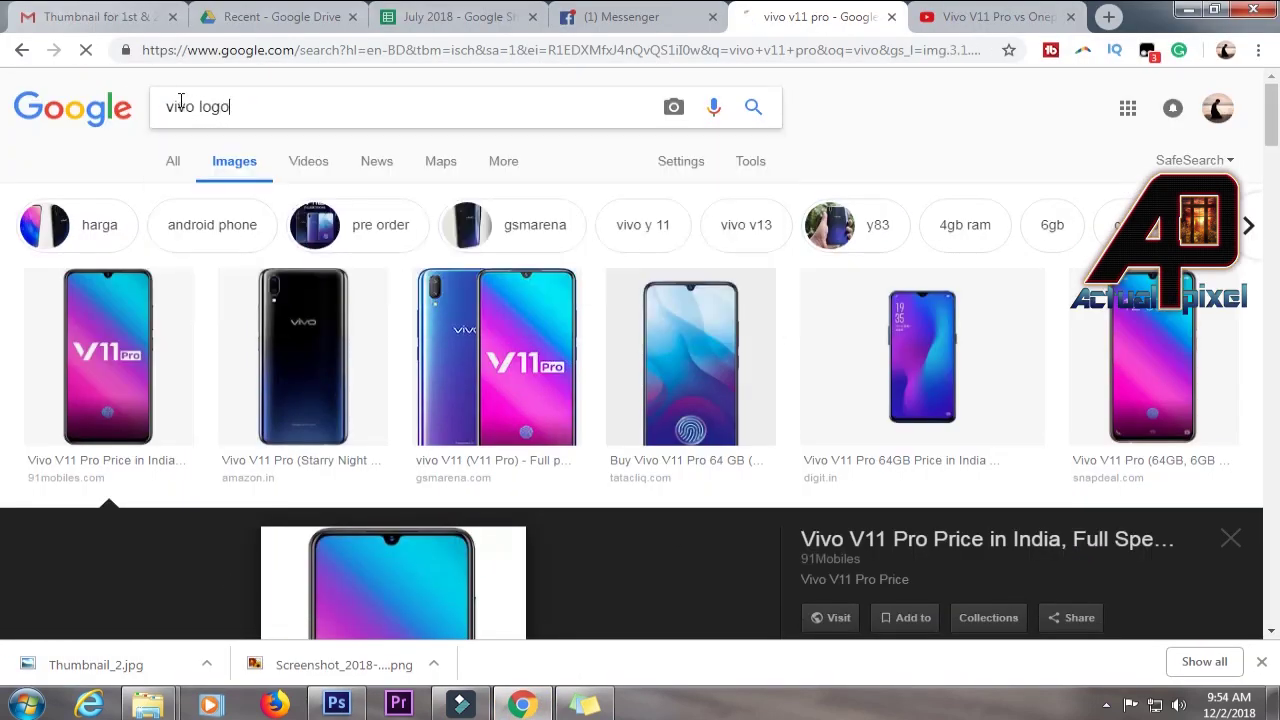
# Open the Soomal.com vivo Camera & Music logo from the image results and copy the image
pyautogui.scroll(-4, 594, 277)
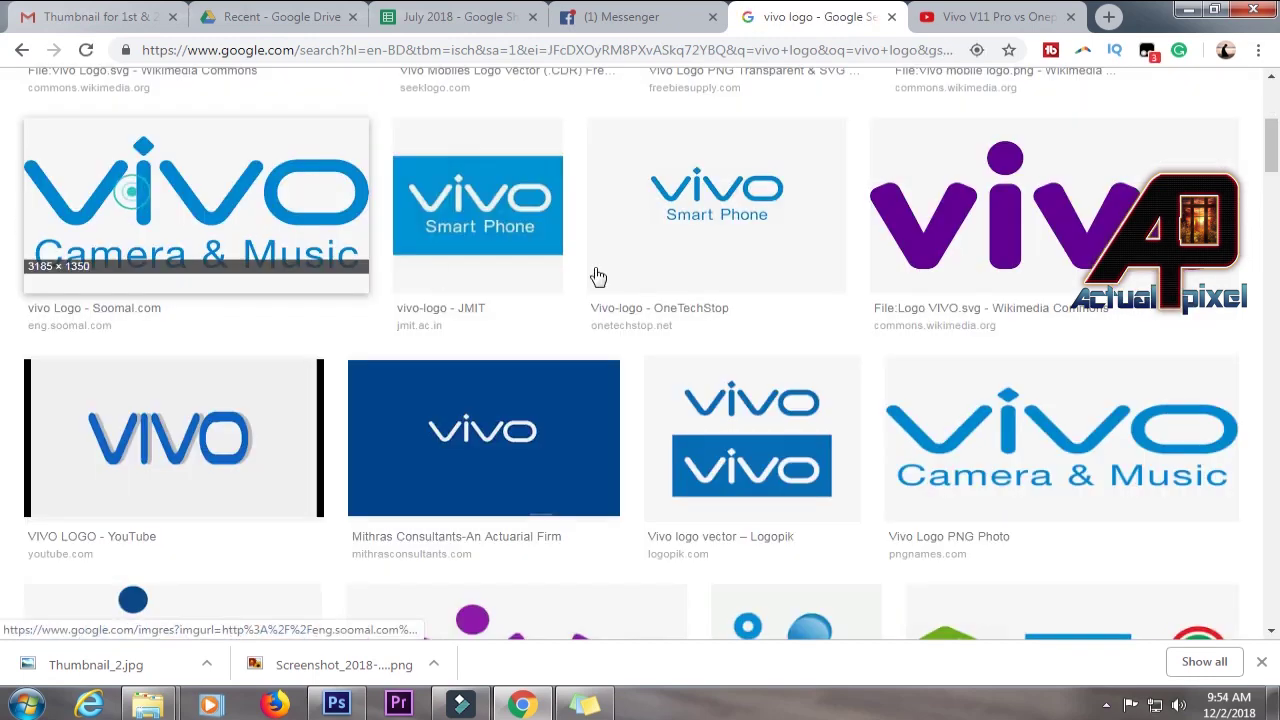
pyautogui.click(195, 240)
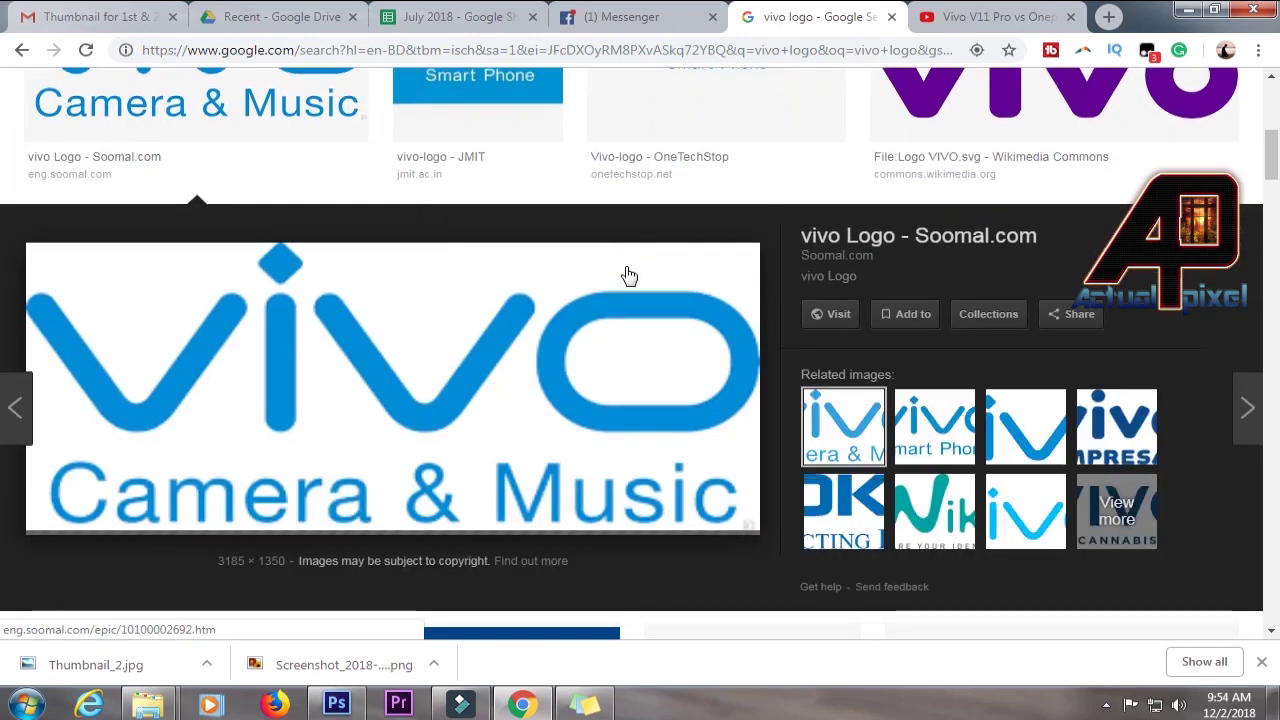
pyautogui.rightClick(481, 325)
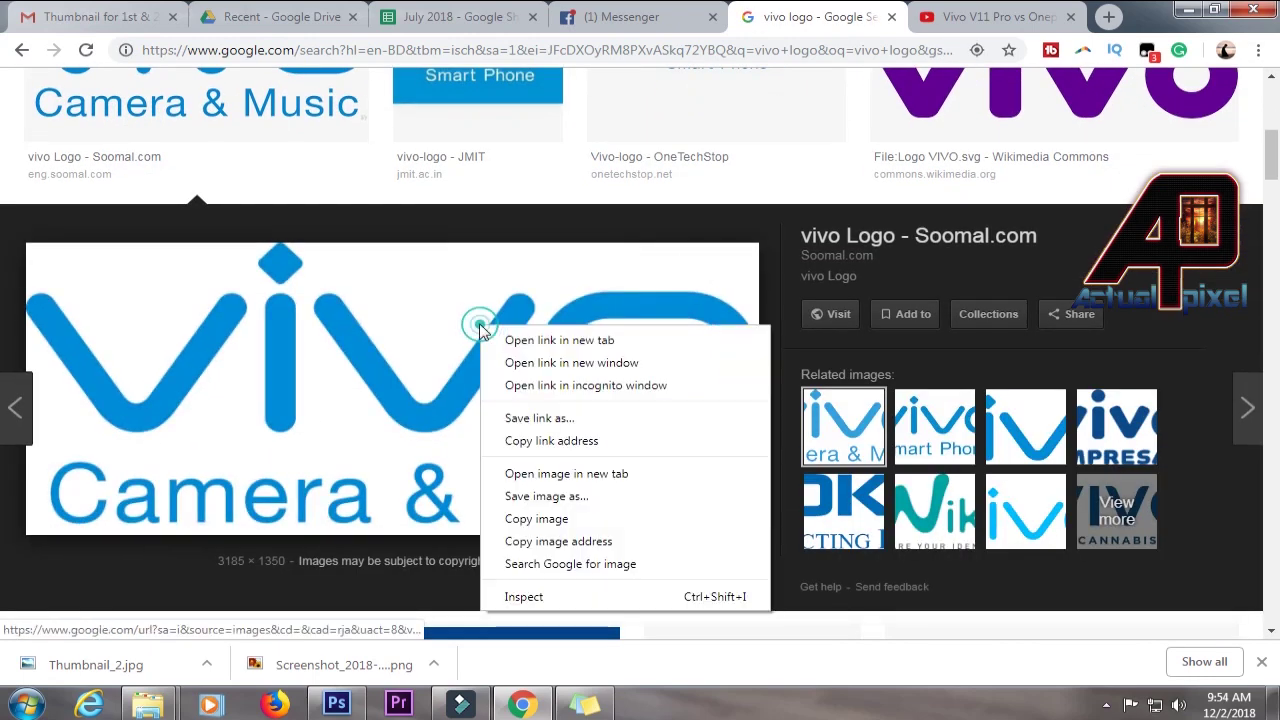
pyautogui.click(590, 520)
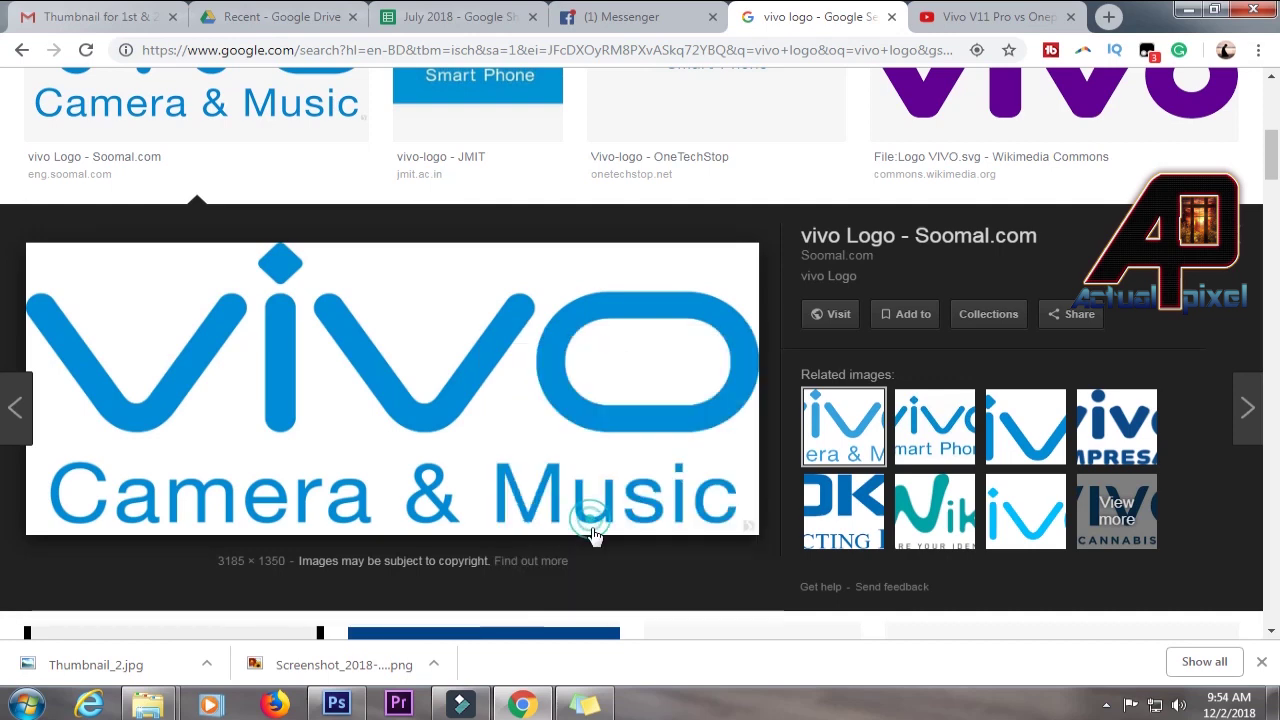
# Switch to Photoshop, paste the copied vivo logo into the thumbnail and scale it down with Free Transform
pyautogui.click(336, 704)
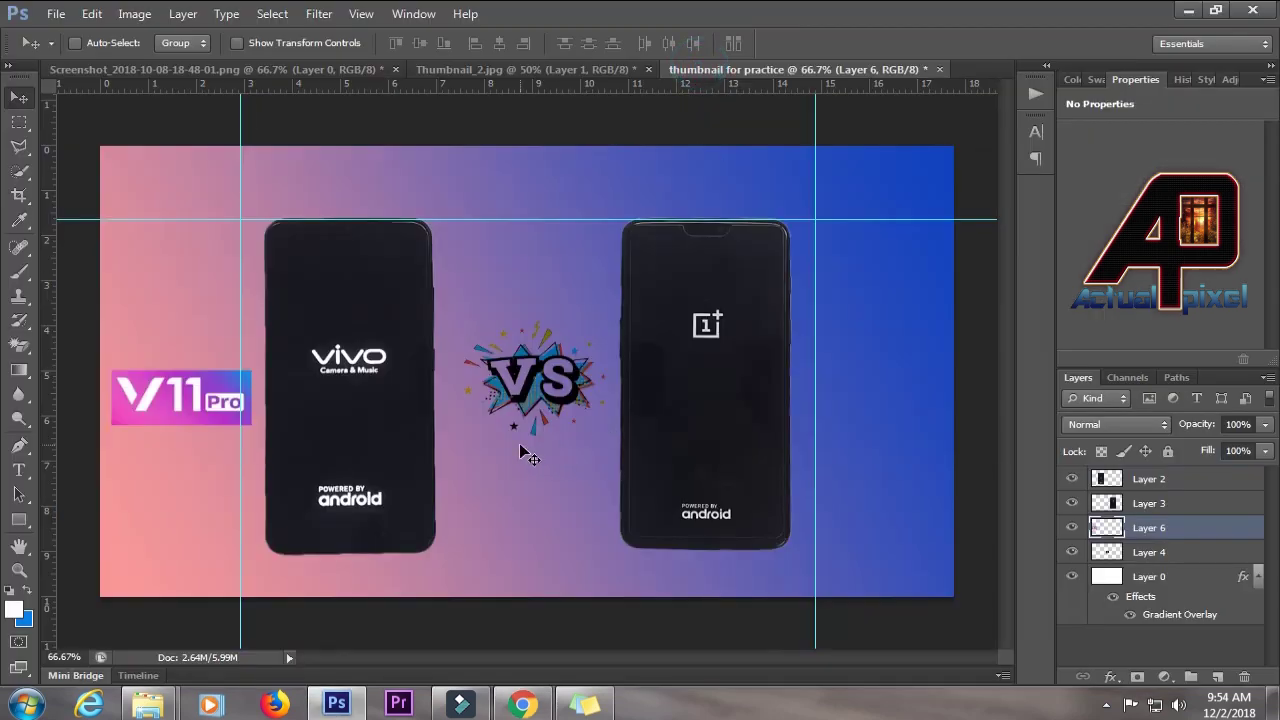
pyautogui.hotkey('ctrl', 'v')
pyautogui.hotkey('ctrl', 't')
pyautogui.moveTo(314, 233); pyautogui.dragTo(372, 221)
pyautogui.click(19, 97)
pyautogui.click(577, 277)
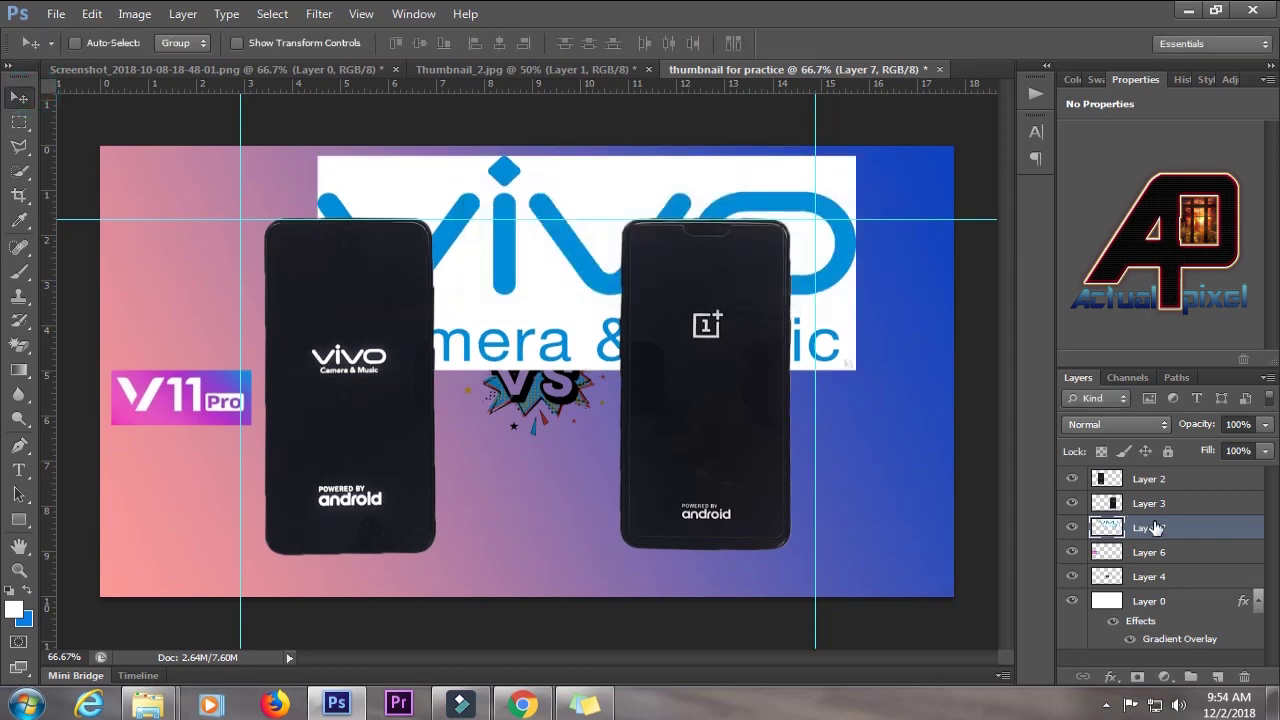
# Bring the vivo logo's Layer 7 to the top of the stack and erase its white background, including inside the O, with the Magic Eraser
pyautogui.moveTo(1145, 524); pyautogui.dragTo(1152, 482)
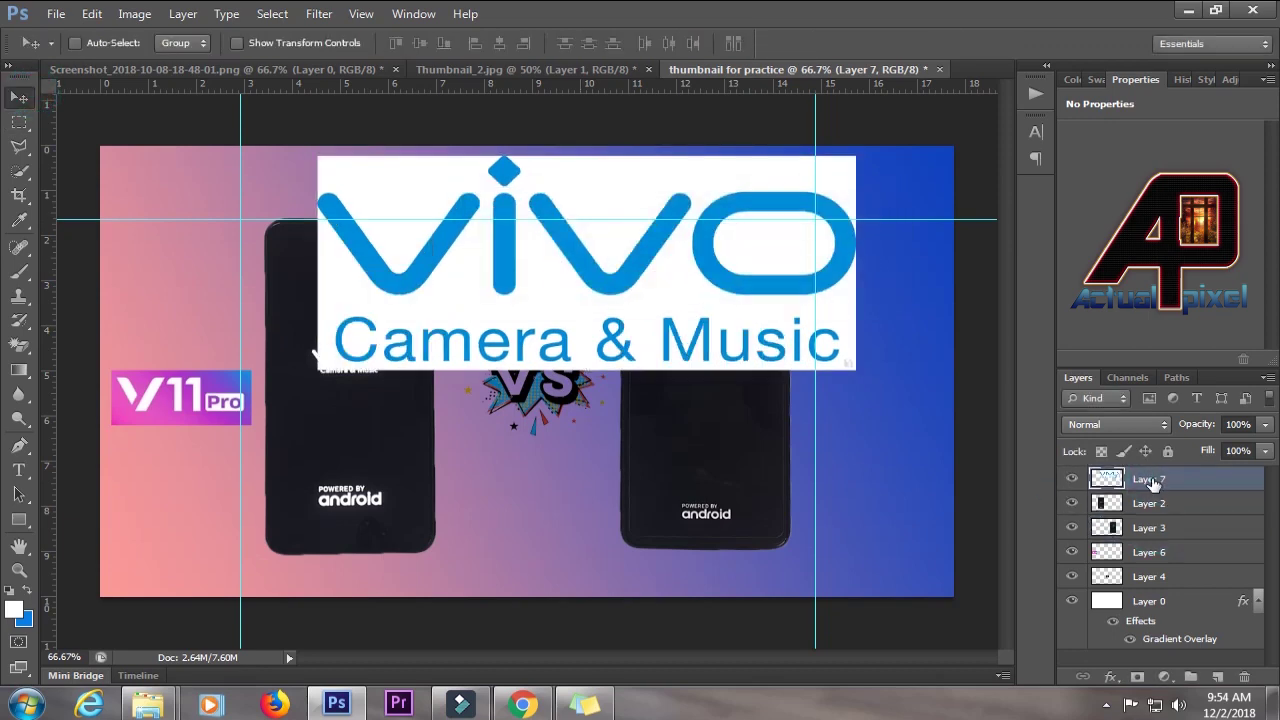
pyautogui.moveTo(552, 295); pyautogui.dragTo(441, 323)
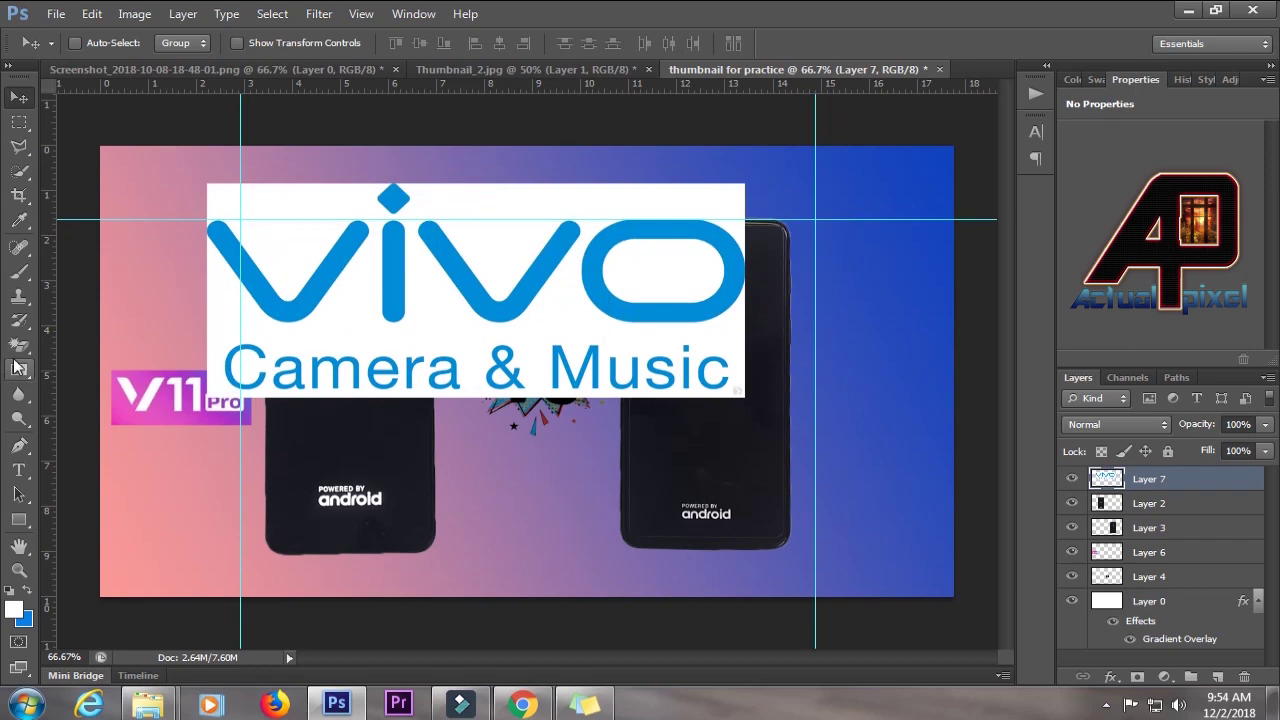
pyautogui.moveTo(18, 343); pyautogui.dragTo(116, 377)
pyautogui.click(526, 209)
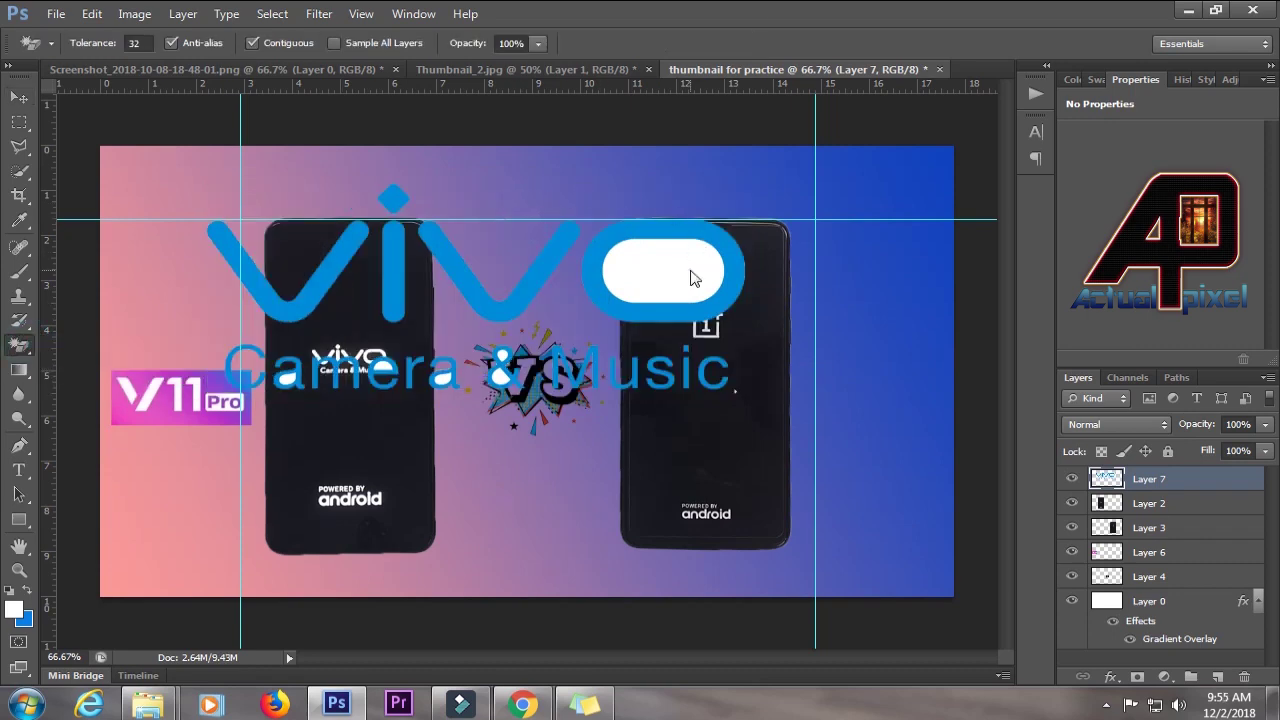
pyautogui.click(697, 262)
# Marquee-select the "Camera & Music" line under the vivo wordmark, delete it and clear the selection
pyautogui.click(19, 121)
pyautogui.moveTo(203, 338); pyautogui.dragTo(767, 449)
pyautogui.press('Delete')
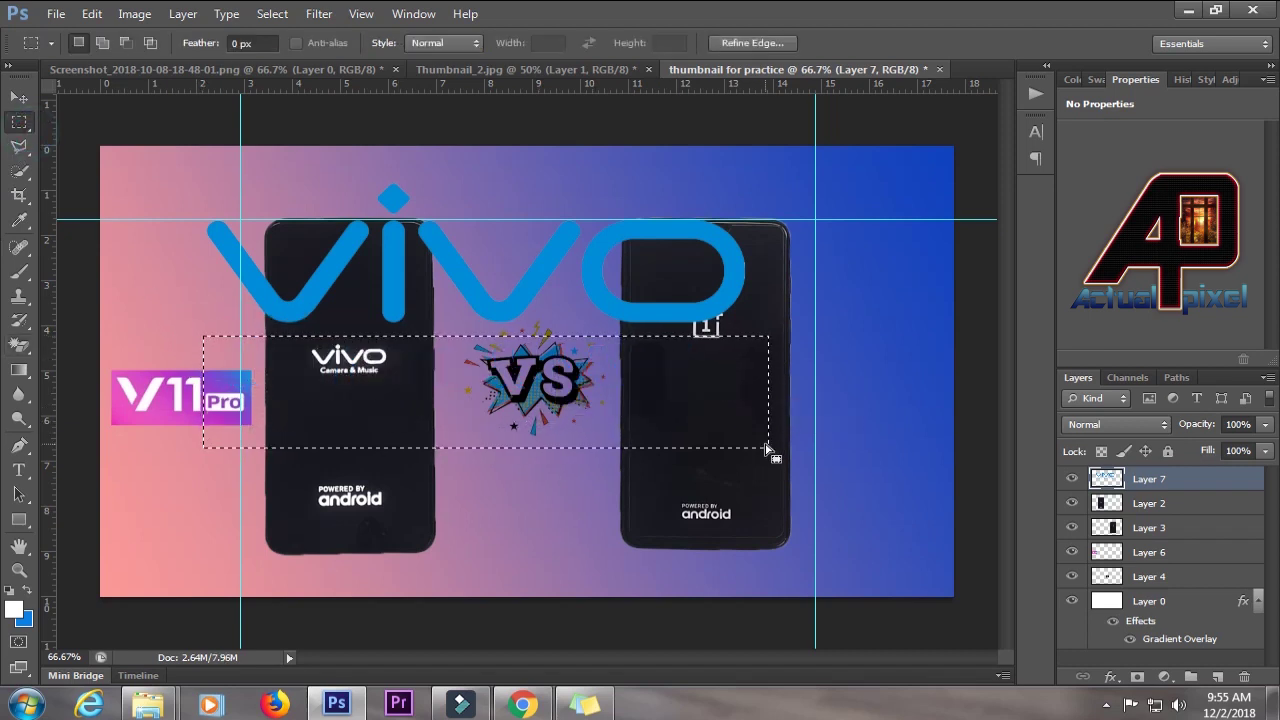
pyautogui.click(19, 96)
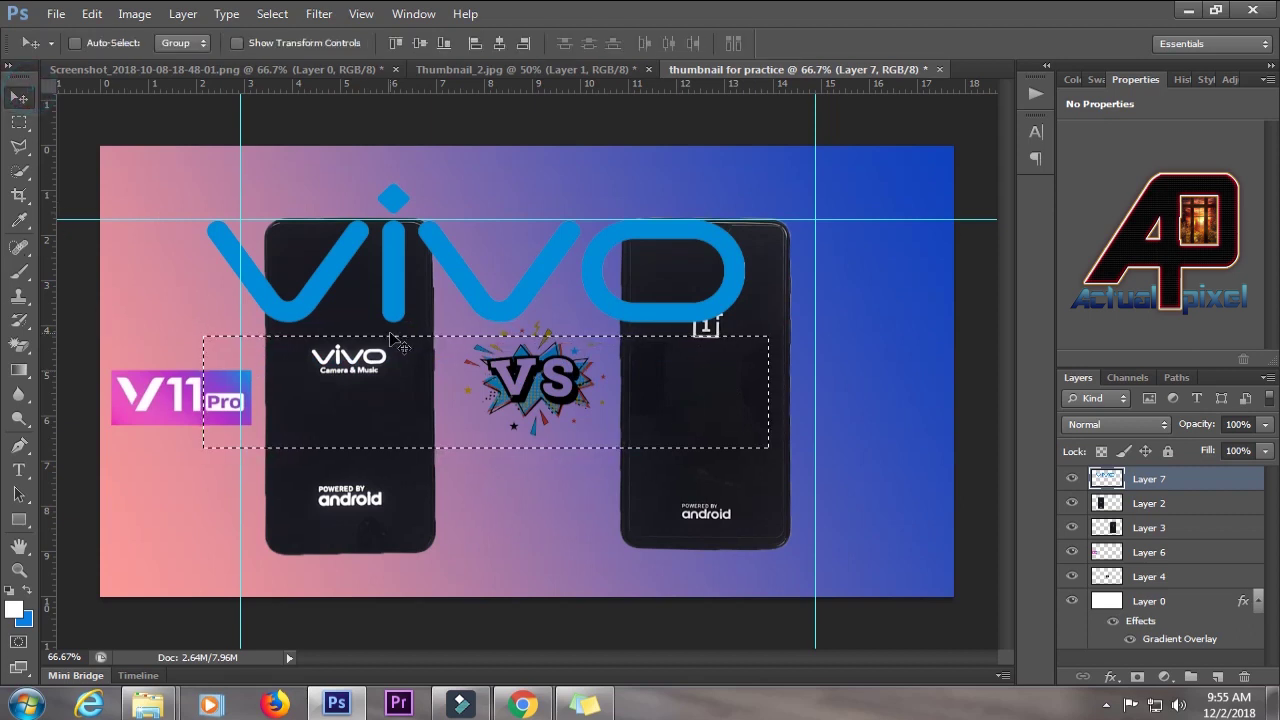
pyautogui.hotkey('ctrl', 'd')
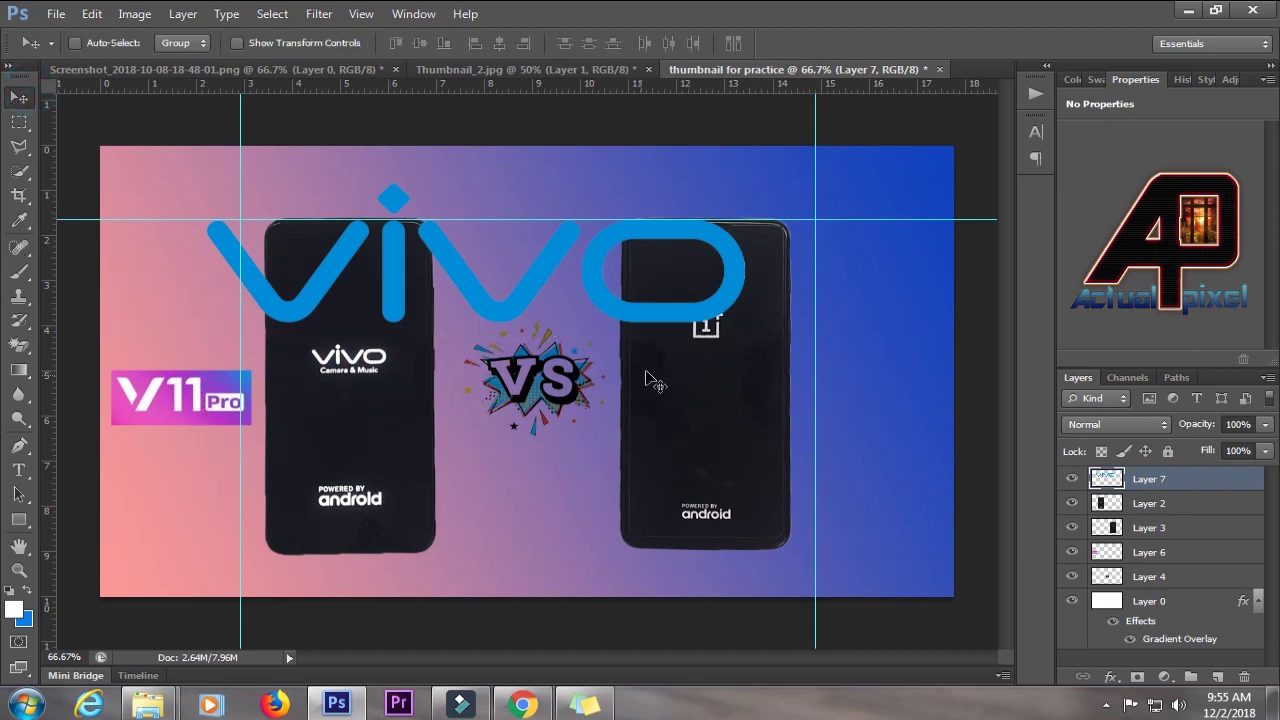
# Scale the vivo wordmark to about 43% with Free Transform and place it above the V11 Pro logo beside the vivo phone
pyautogui.rightClick(714, 298)
pyautogui.click(752, 313)
pyautogui.hotkey('ctrl', 't')
pyautogui.moveTo(752, 187); pyautogui.dragTo(594, 222)
pyautogui.click(16, 98)
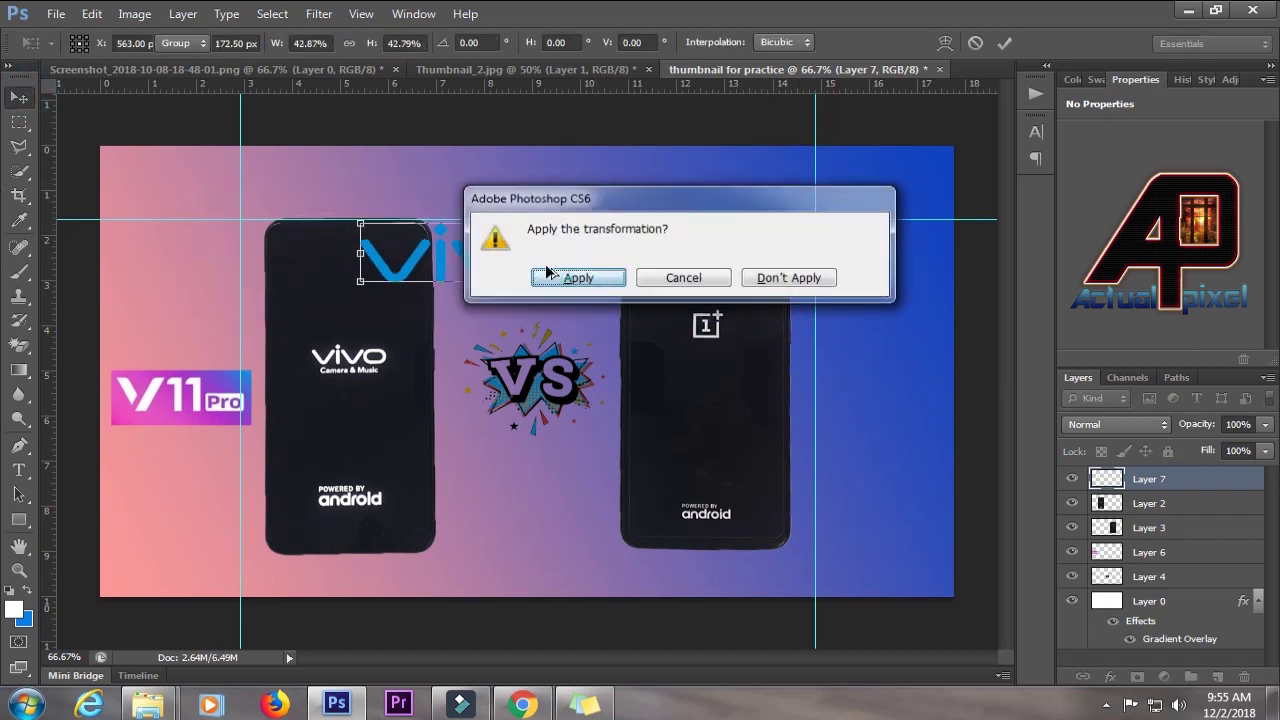
pyautogui.click(565, 277)
pyautogui.moveTo(522, 250); pyautogui.dragTo(262, 300)
pyautogui.hotkey('ctrl', 't')
pyautogui.click(16, 98)
pyautogui.press('Return')
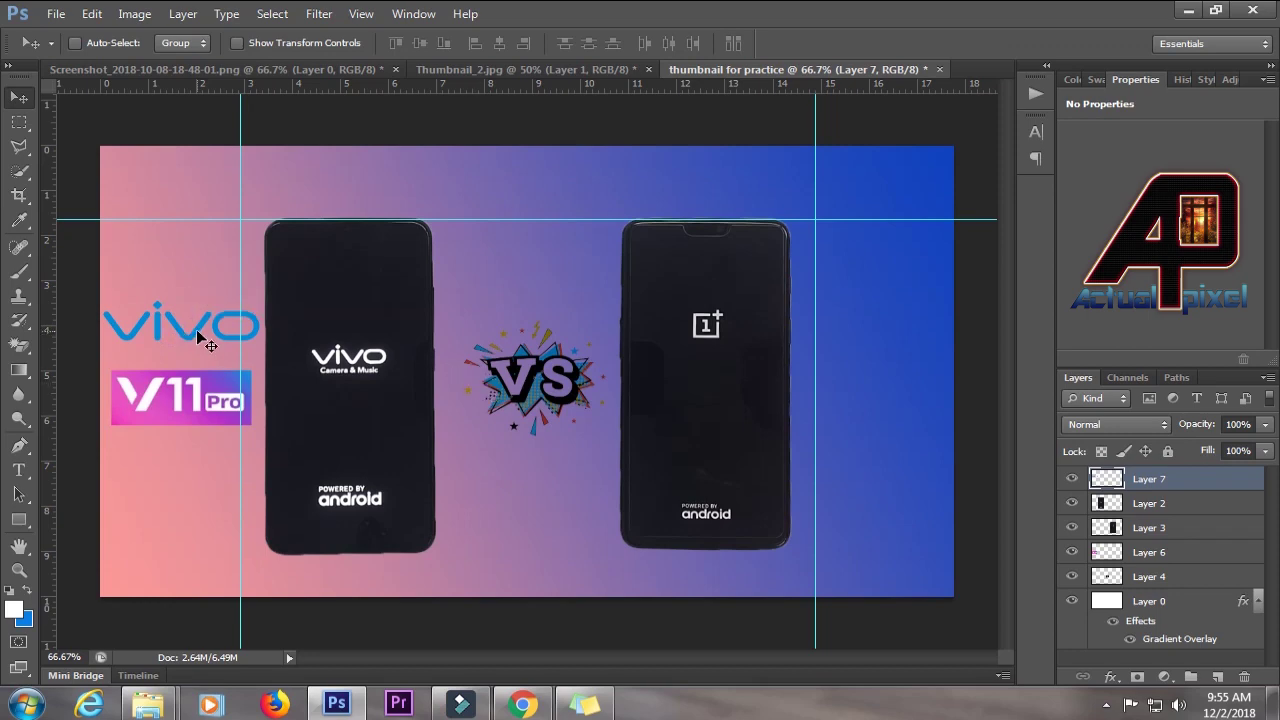
# Apply a Bevel & Emboss layer style with default settings to the vivo wordmark on Layer 7
pyautogui.rightClick(1153, 483)
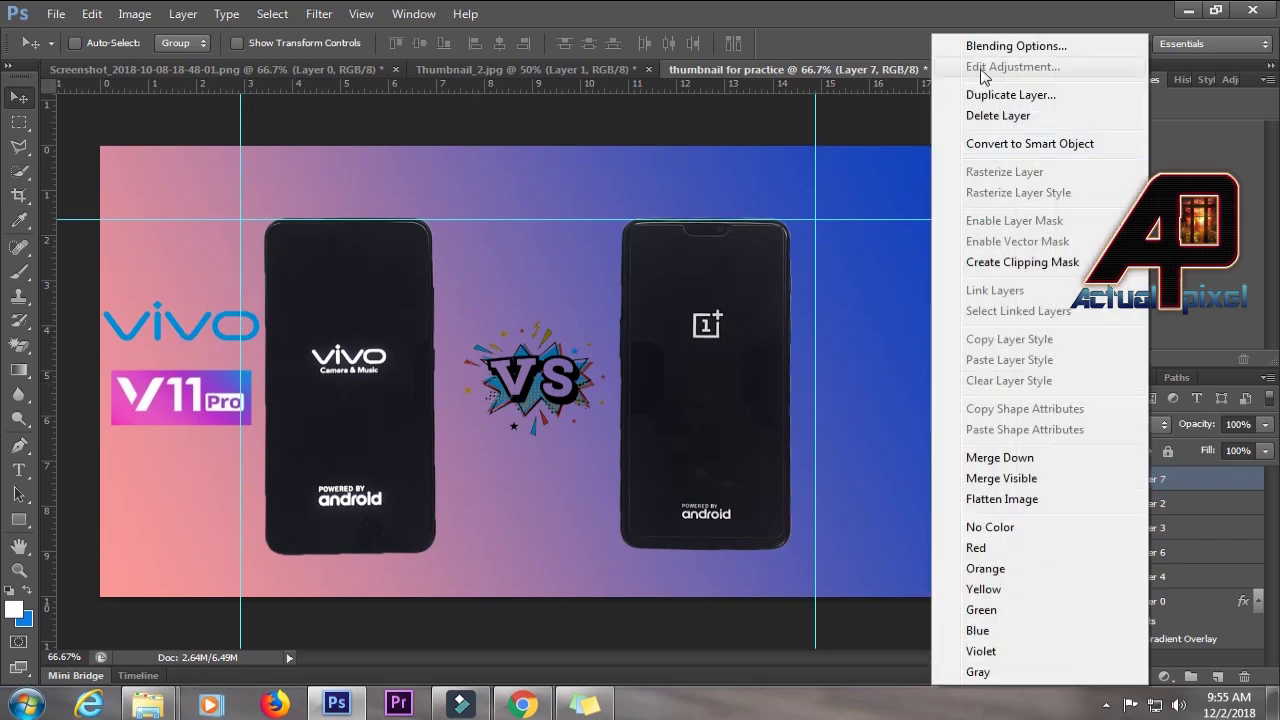
pyautogui.click(975, 40)
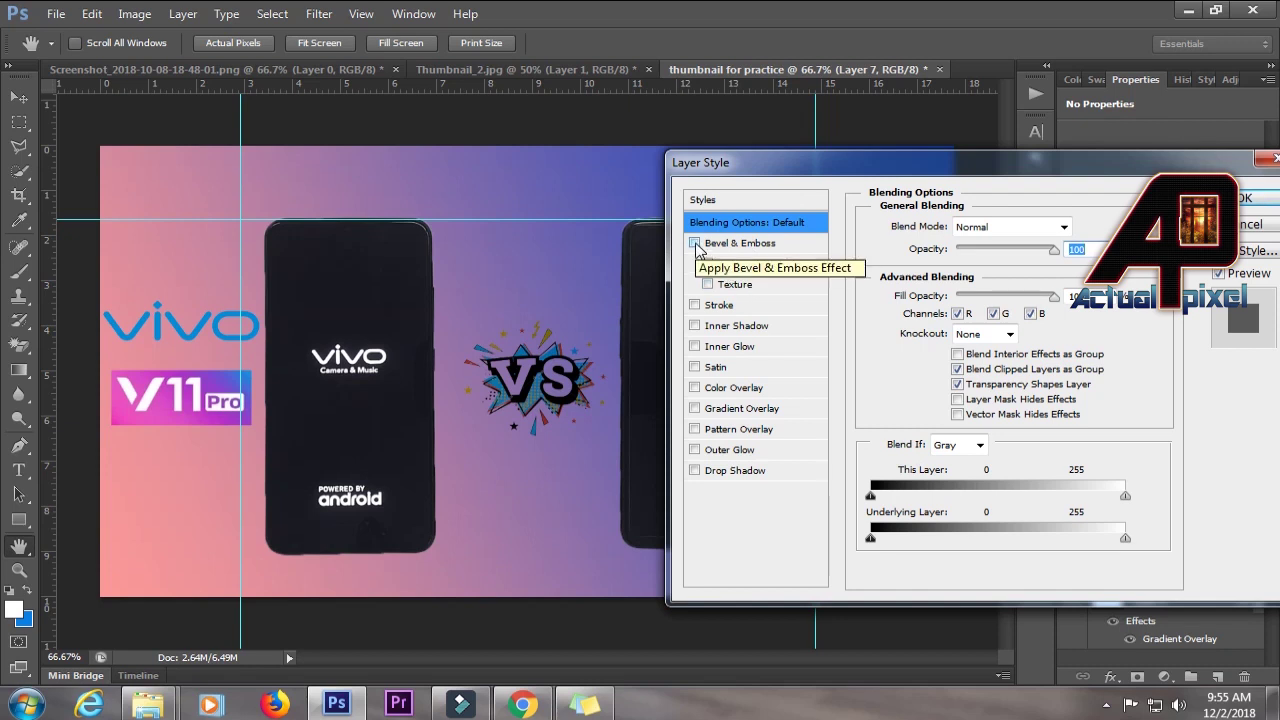
pyautogui.click(696, 244)
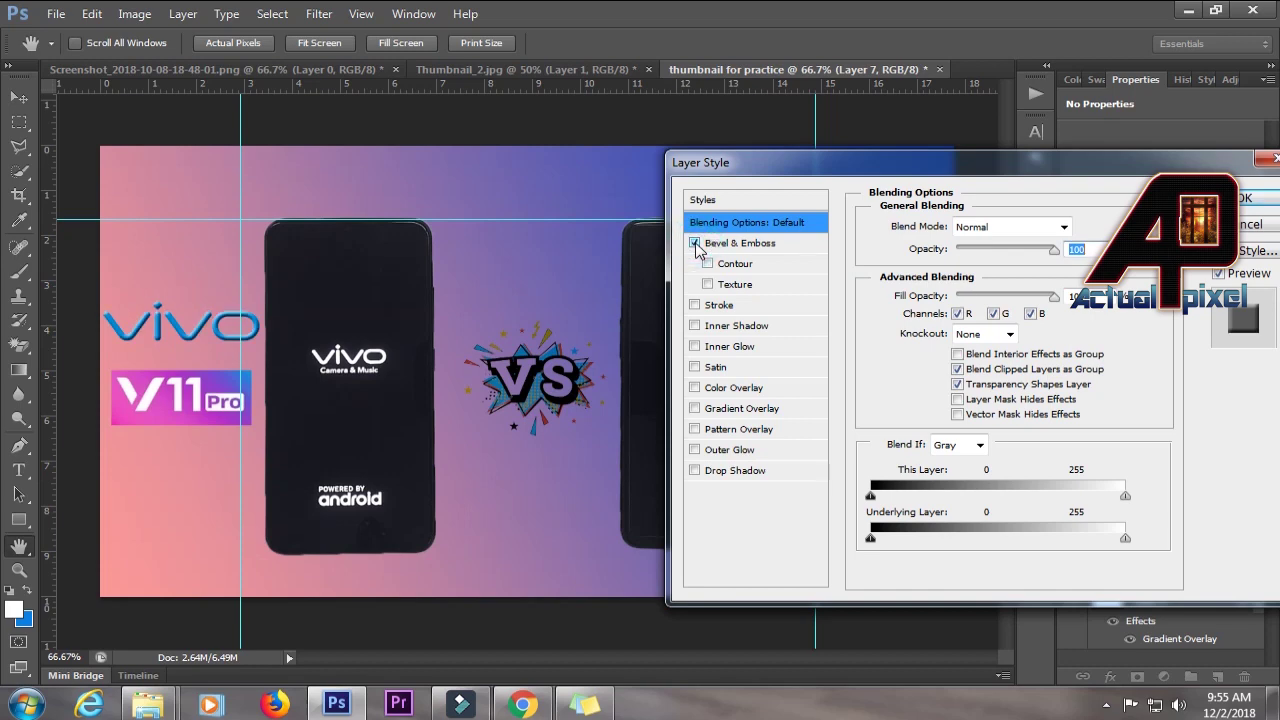
pyautogui.moveTo(1066, 180); pyautogui.dragTo(712, 332)
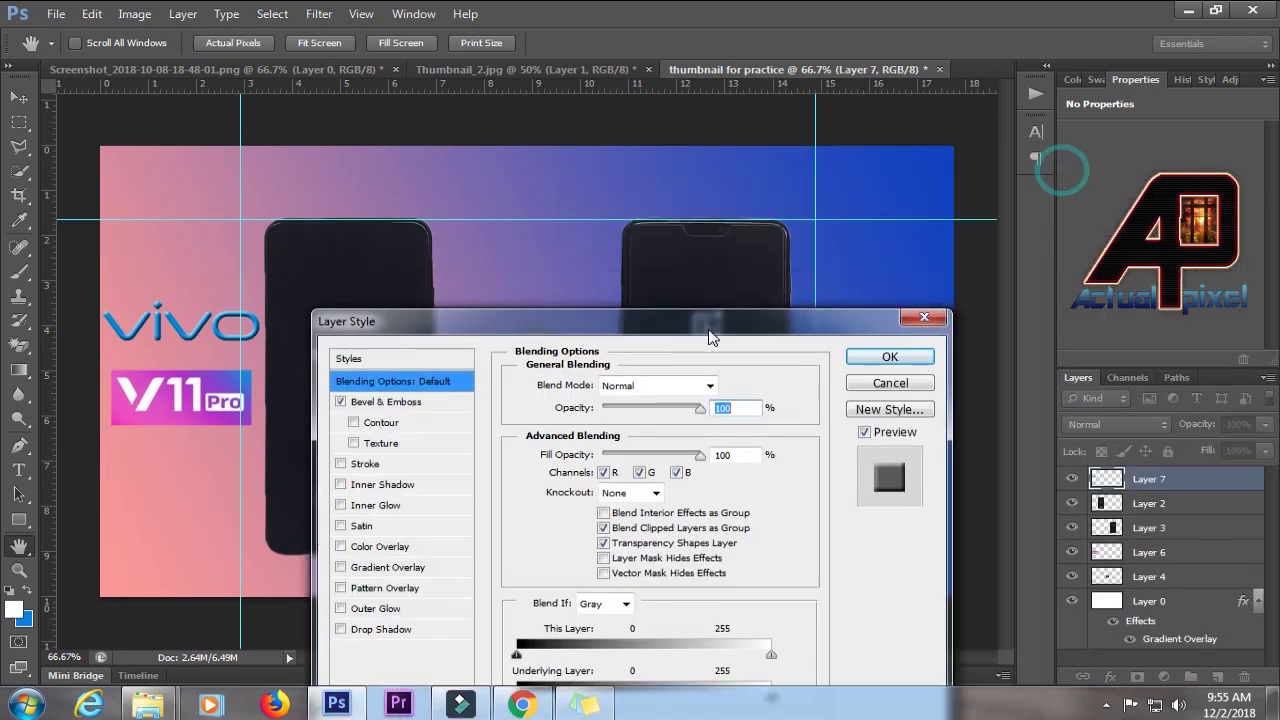
pyautogui.click(890, 357)
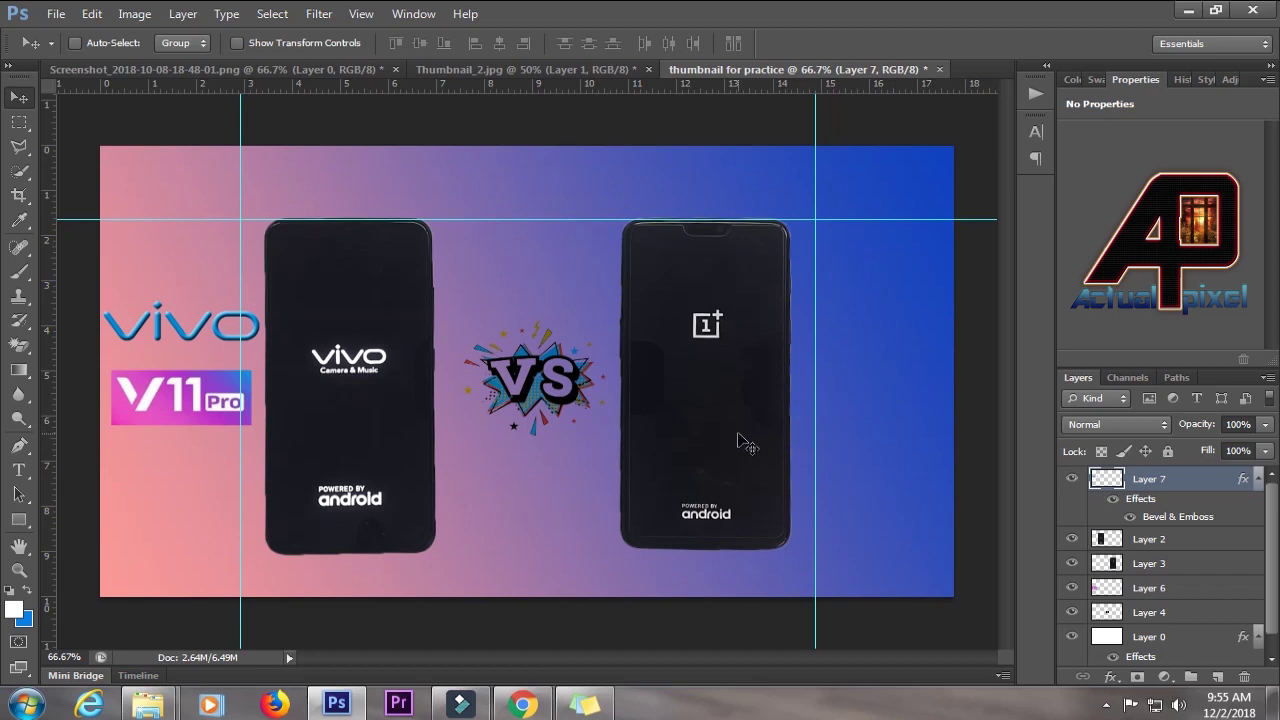
# Bring the OnePlus 6 logo from Thumbnail_2.jpg into the thumbnail as Layer 8 and erase its blue background with the Magic Eraser
pyautogui.click(485, 70)
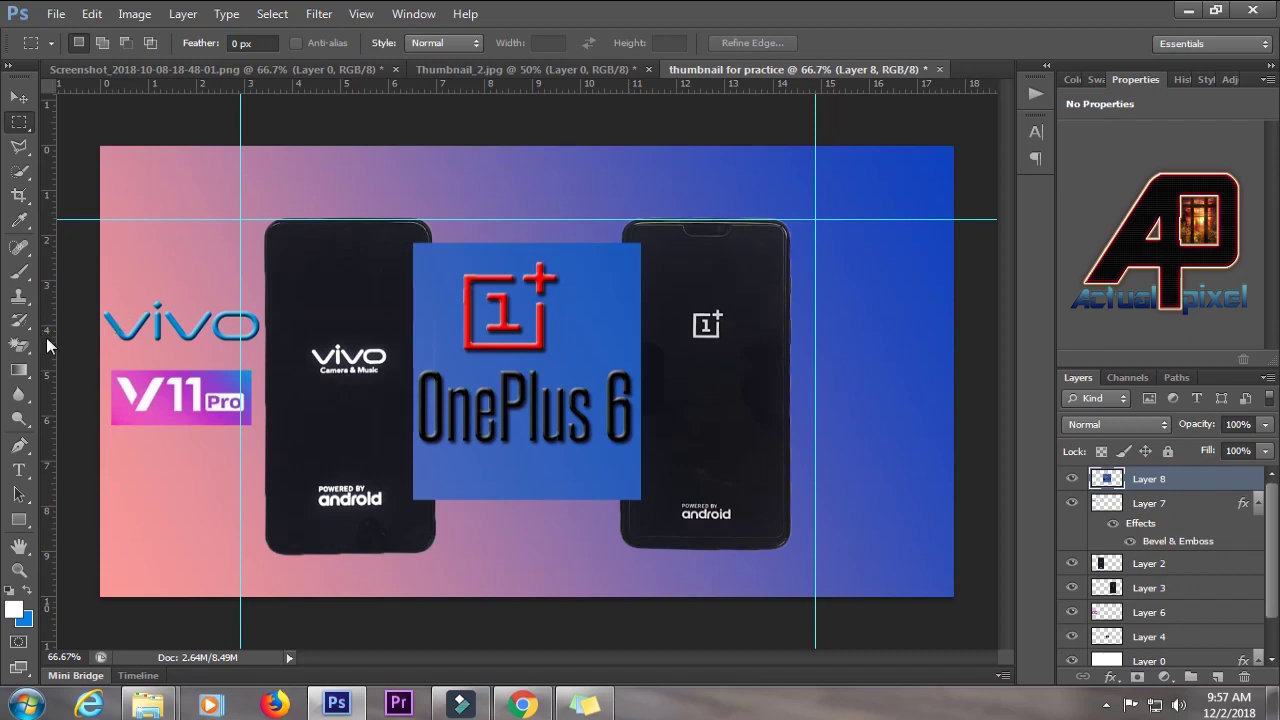
pyautogui.click(19, 345)
pyautogui.click(592, 337)
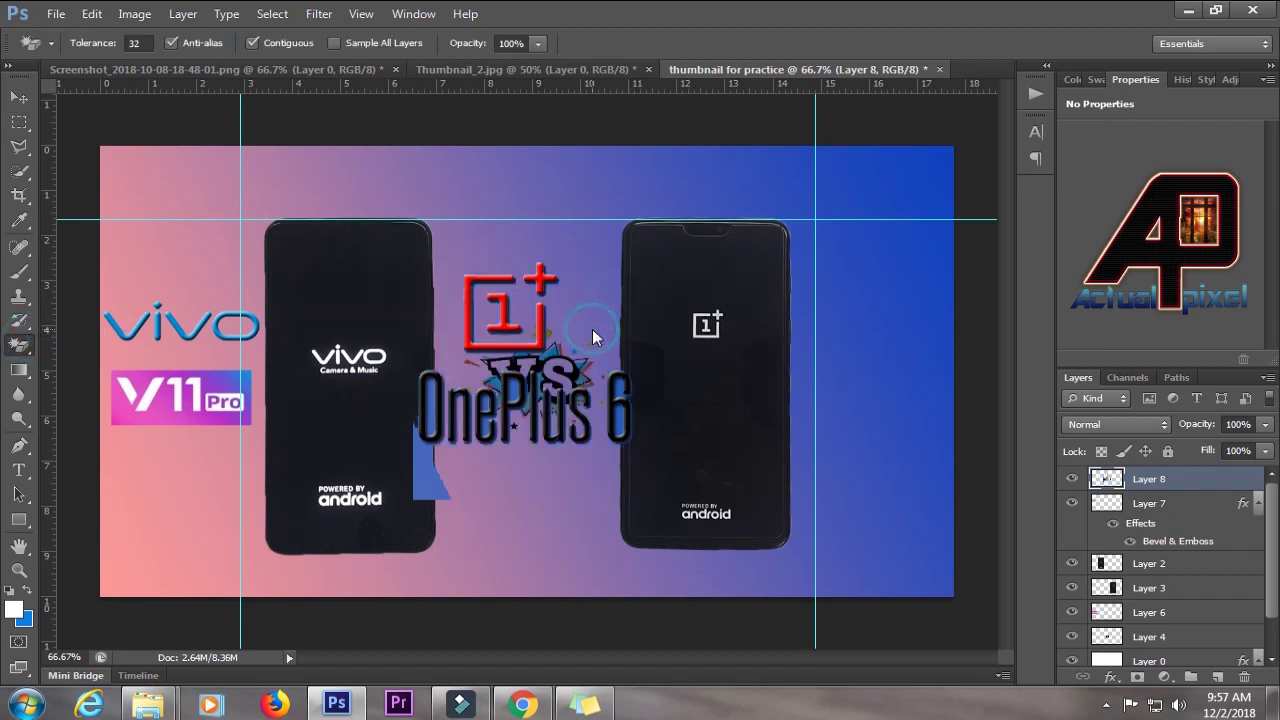
pyautogui.click(485, 405)
pyautogui.click(487, 421)
pyautogui.click(514, 391)
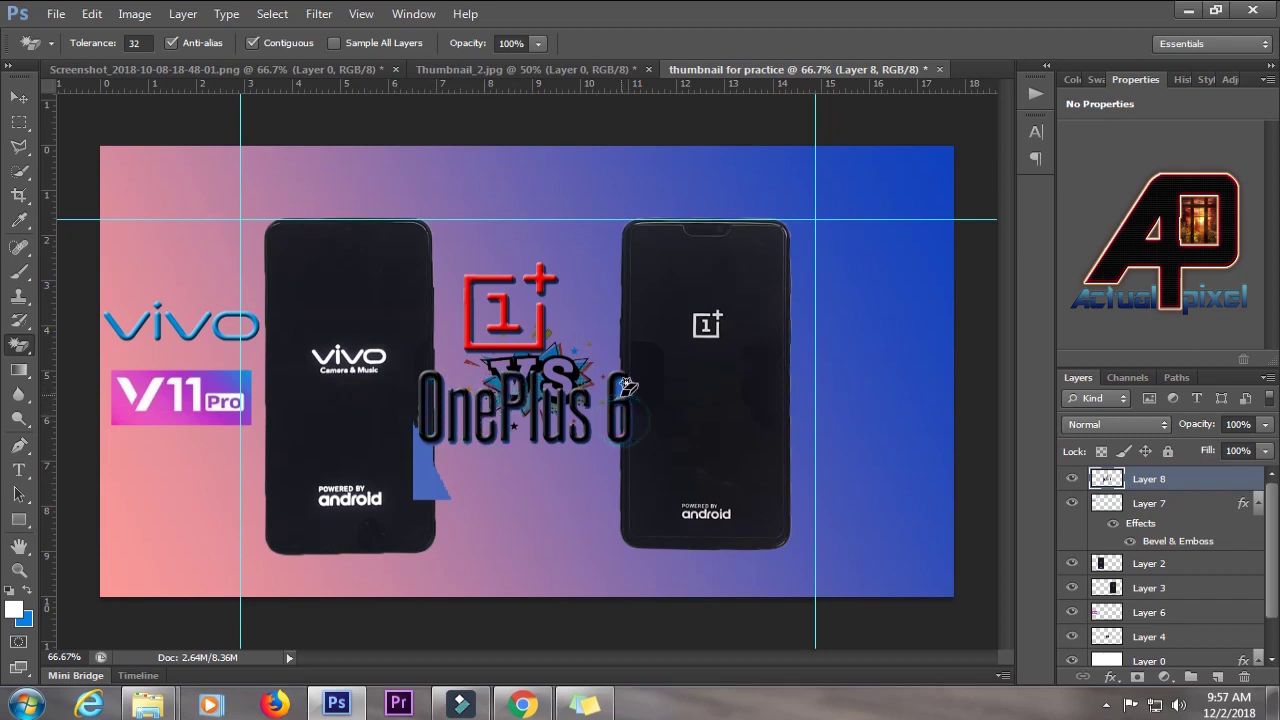
# Scale the OnePlus 6 logo down to about 67% with Free Transform and apply the transformation
pyautogui.click(22, 96)
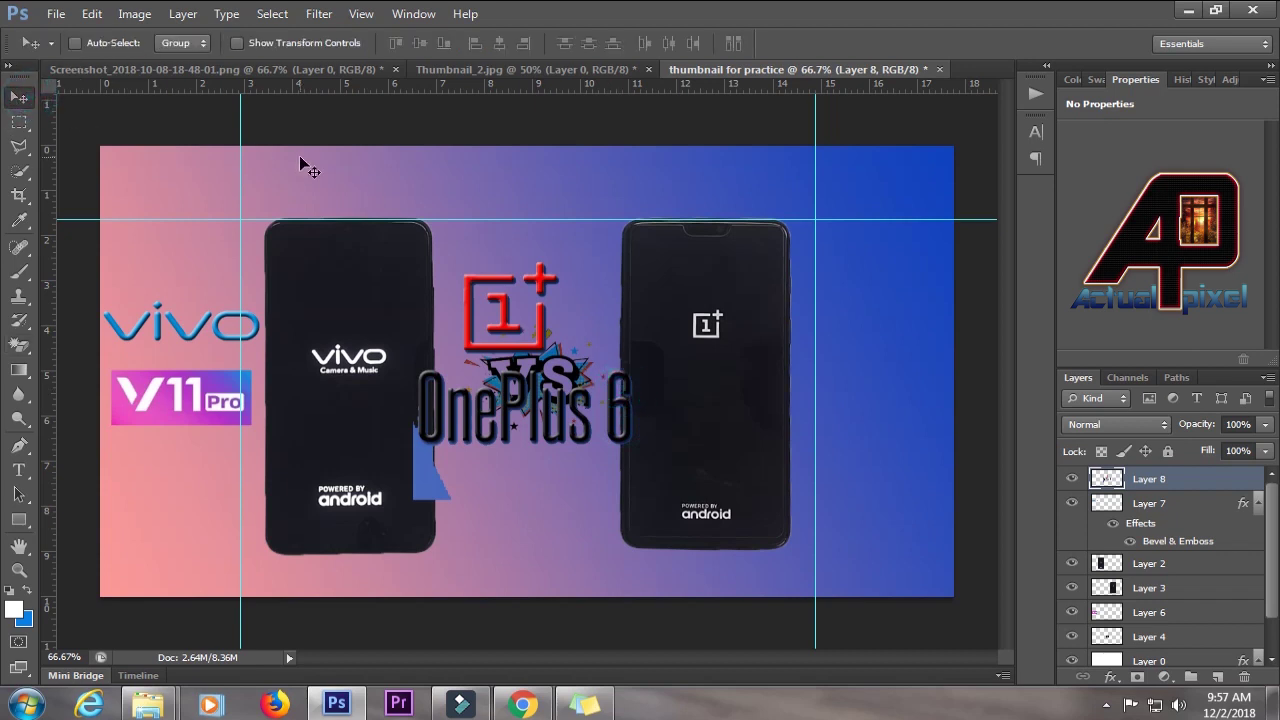
pyautogui.hotkey('ctrl', 't')
pyautogui.moveTo(632, 263); pyautogui.dragTo(597, 300)
pyautogui.click(22, 96)
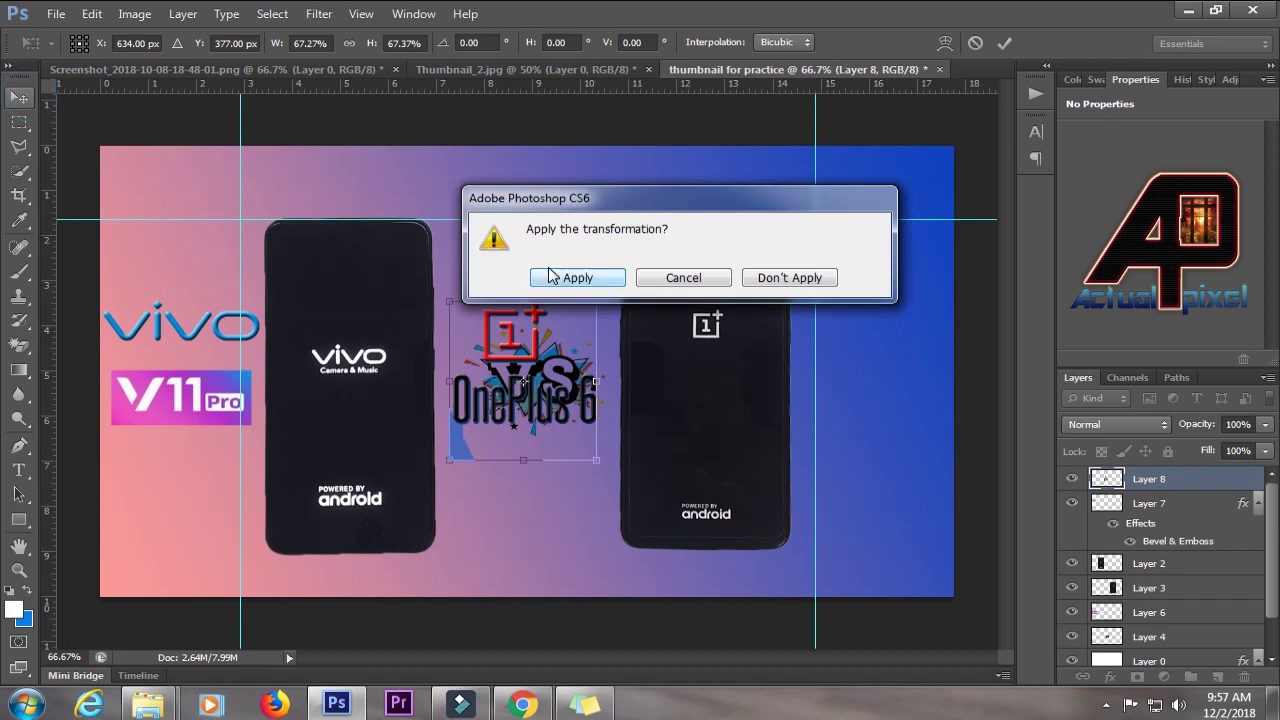
pyautogui.click(578, 278)
# Erase the leftover blue patch from the OnePlus 6 logo and move the logo to the right of the OnePlus phone
pyautogui.press('e')
pyautogui.click(459, 450)
pyautogui.press('v')
pyautogui.moveTo(538, 410); pyautogui.dragTo(879, 413)
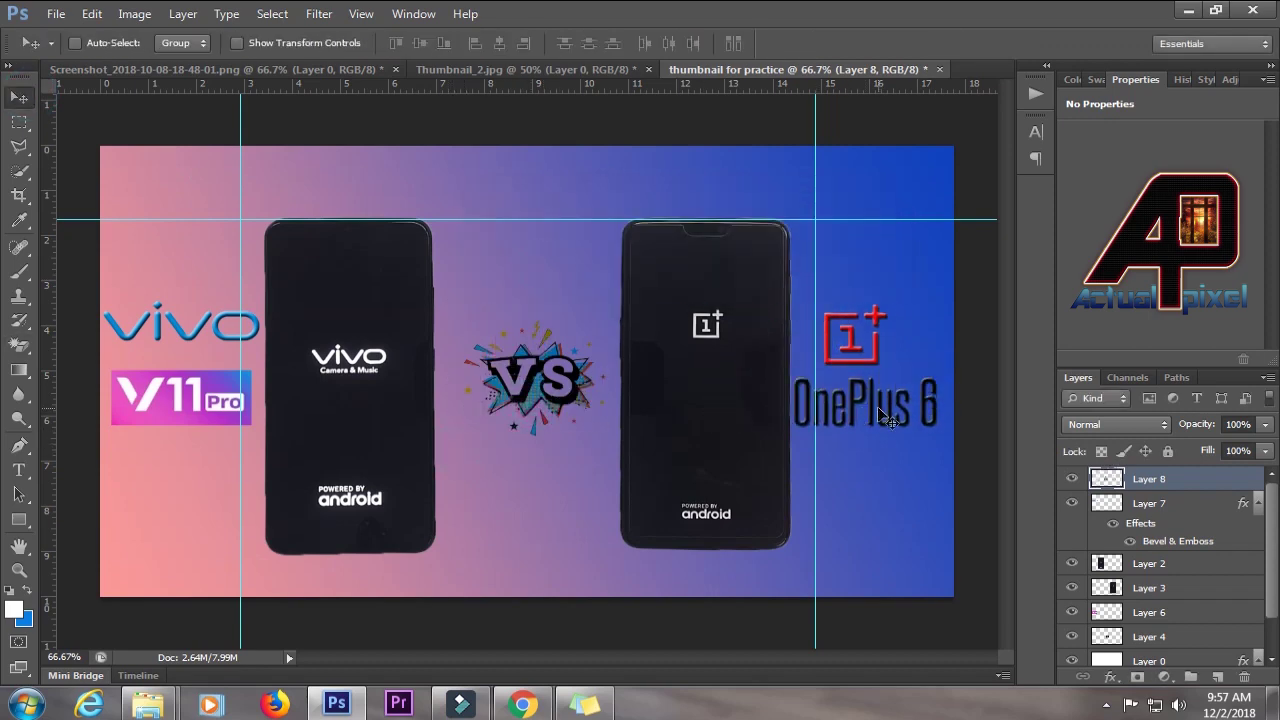
# Select the VS logo's Layer 4 and nudge it slightly left between the two phones
pyautogui.rightClick(553, 390)
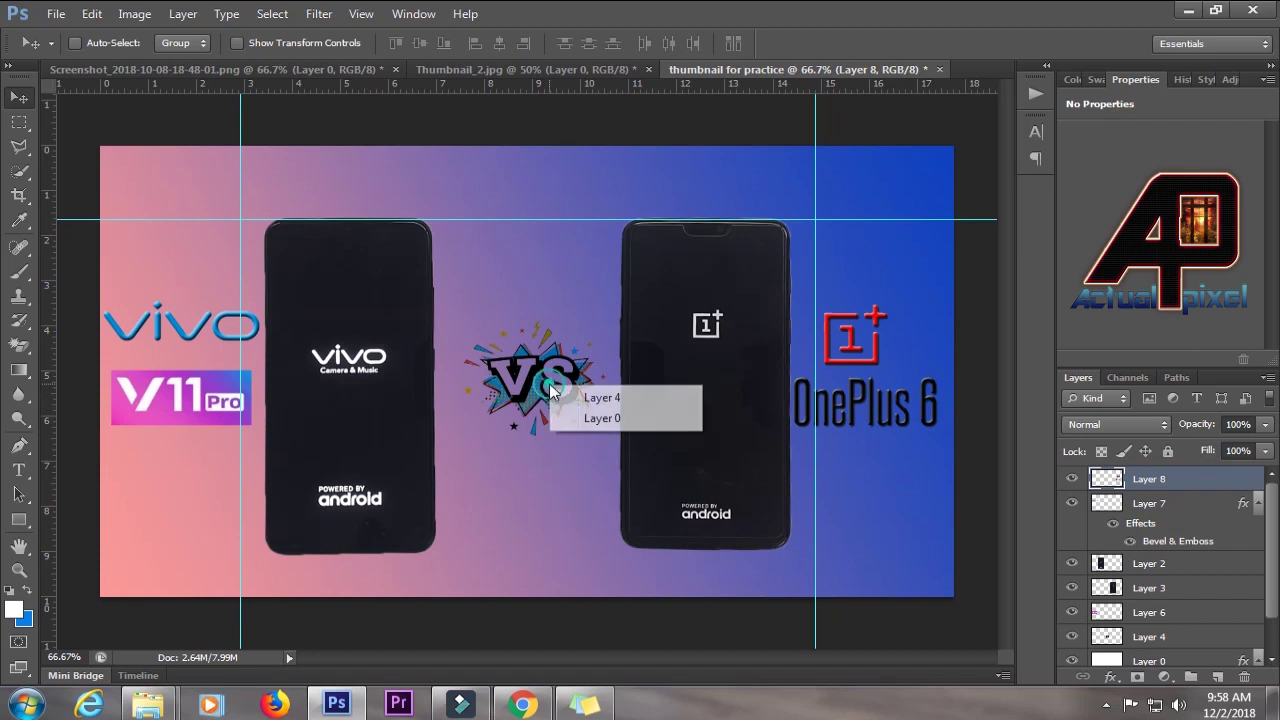
pyautogui.click(612, 416)
pyautogui.press('Left')
pyautogui.press('Left')
pyautogui.press('Left')
pyautogui.press('Left')
pyautogui.press('Left')
pyautogui.press('Left')
pyautogui.press('Left')
pyautogui.press('Left')
pyautogui.press('Left')
pyautogui.press('Left')
pyautogui.press('Left')
pyautogui.press('Left')
pyautogui.press('Left')
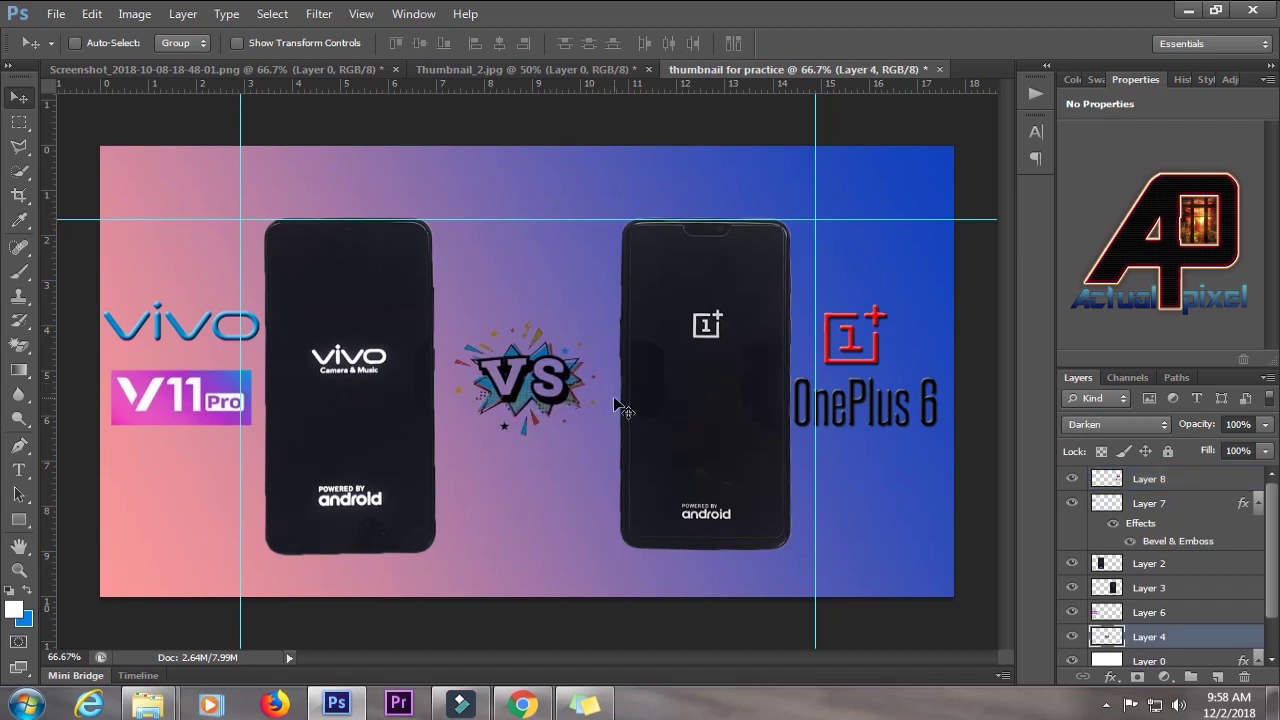
# Select the OnePlus phone's layer and move the phone slightly left, closer to the VS logo
pyautogui.rightClick(699, 377)
pyautogui.click(740, 397)
pyautogui.moveTo(727, 386); pyautogui.dragTo(715, 388)
pyautogui.rightClick(890, 358)
pyautogui.click(915, 365)
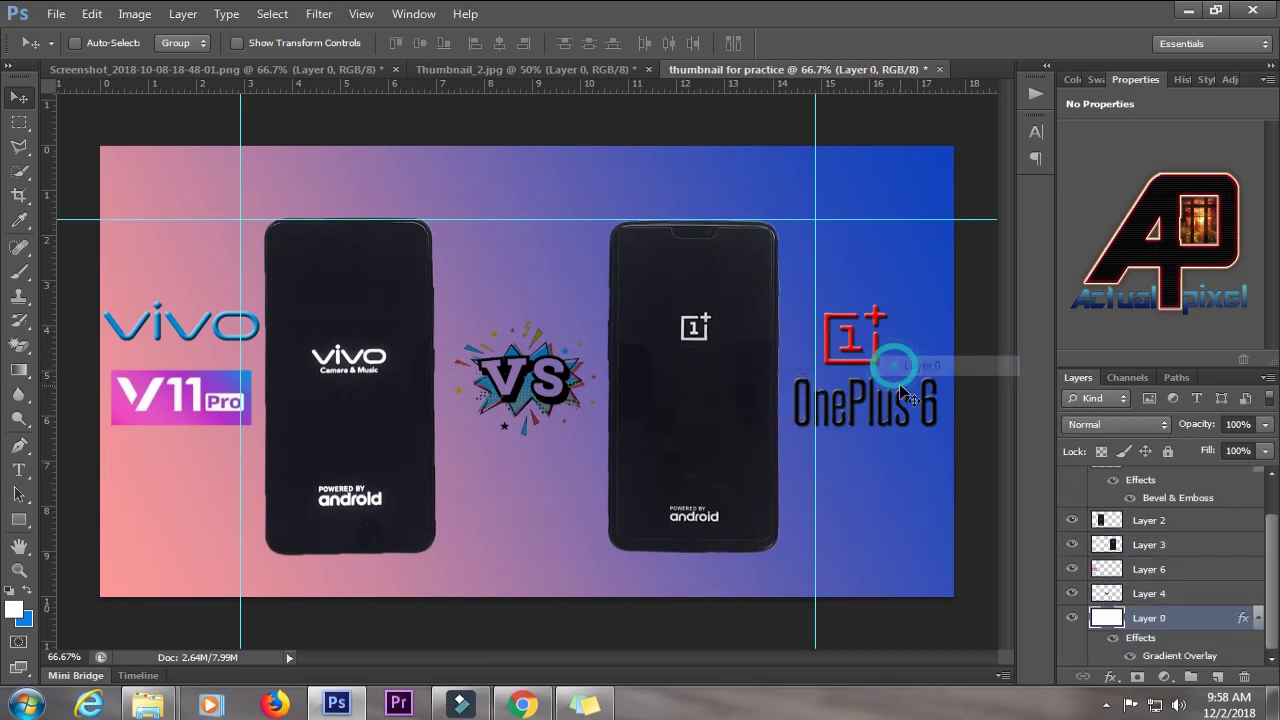
pyautogui.hotkey('ctrl', 't')
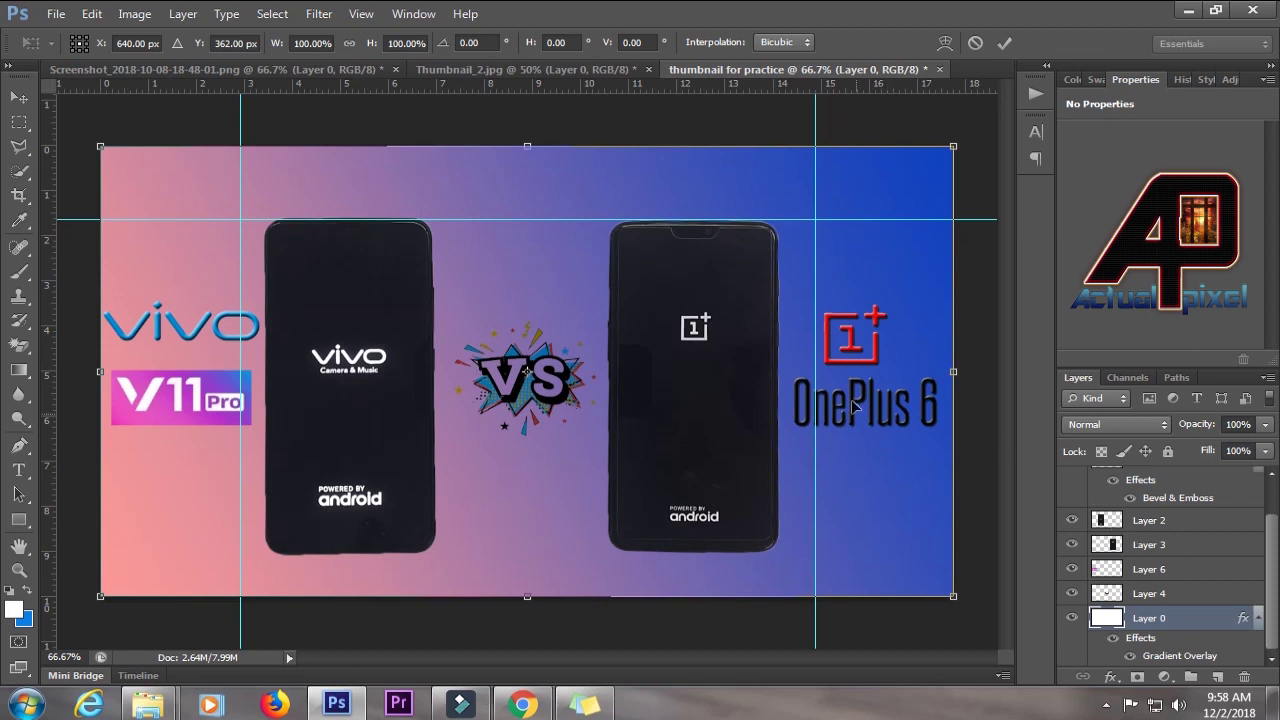
pyautogui.press('Return')
# Select the OnePlus 6 logo's Layer 8 and enlarge it to about 105% with Free Transform
pyautogui.rightClick(843, 333)
pyautogui.click(895, 342)
pyautogui.hotkey('ctrl', 't')
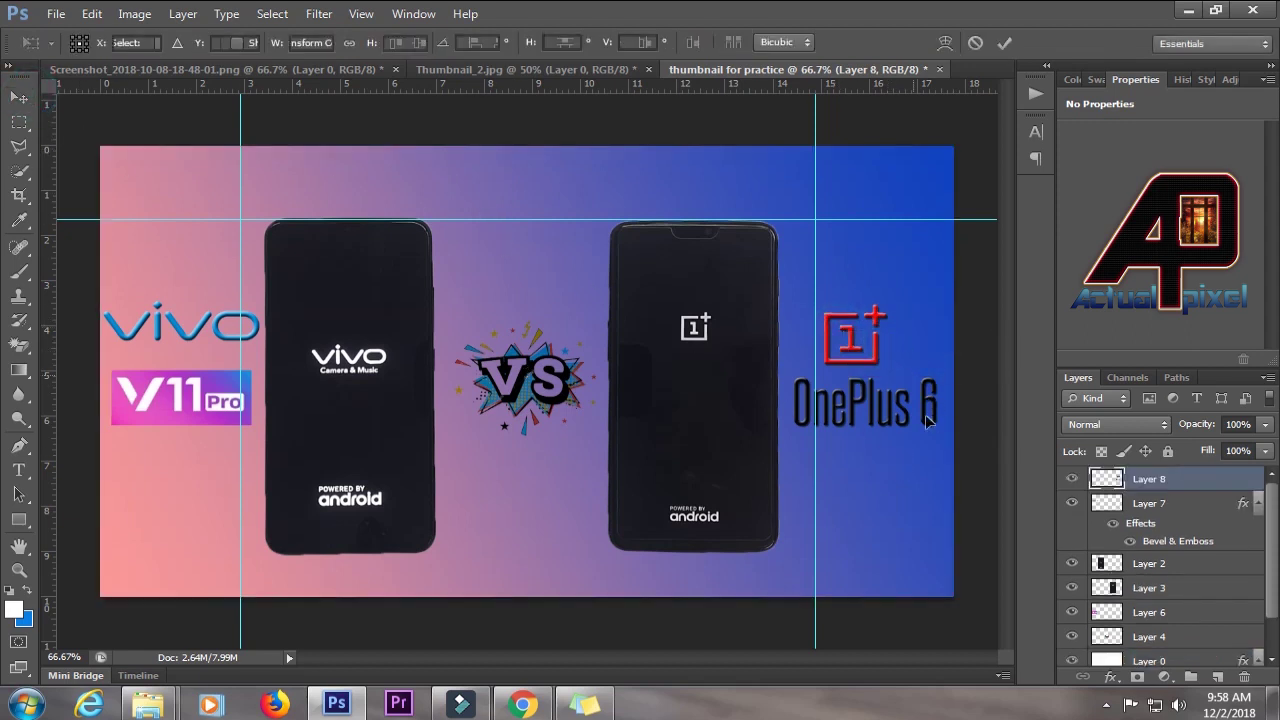
pyautogui.moveTo(941, 467); pyautogui.dragTo(945, 471)
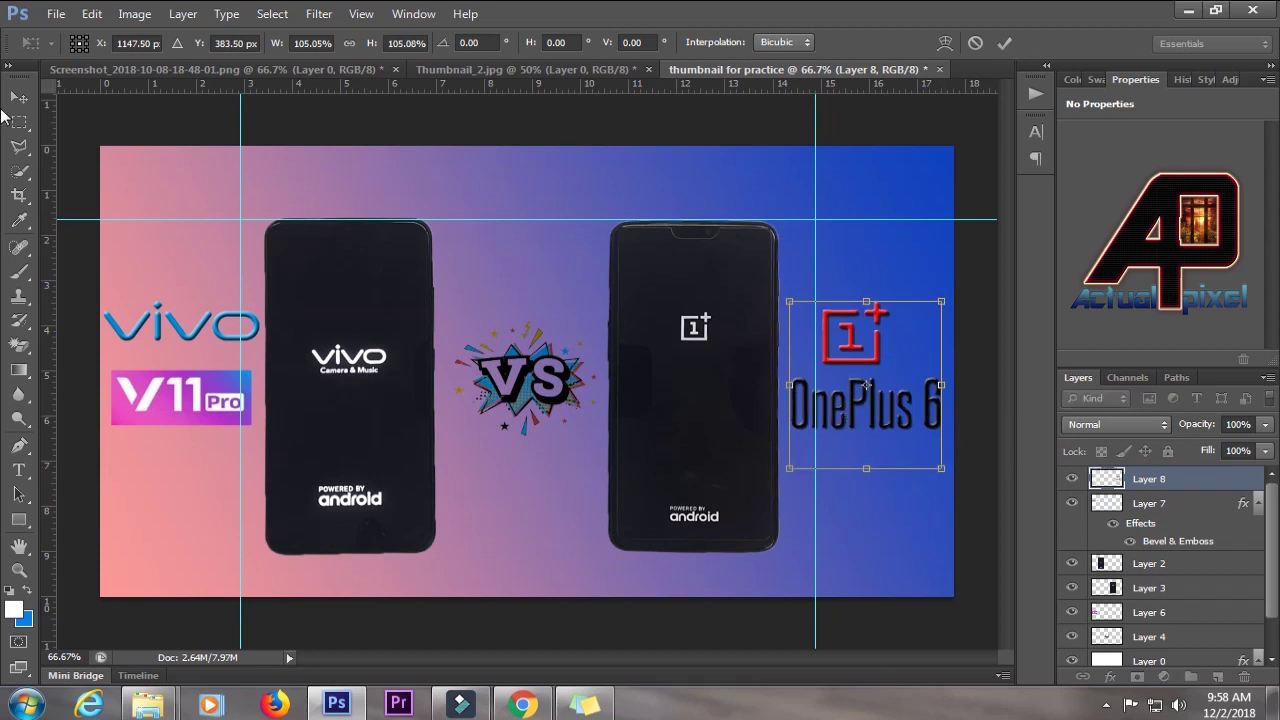
pyautogui.click(20, 97)
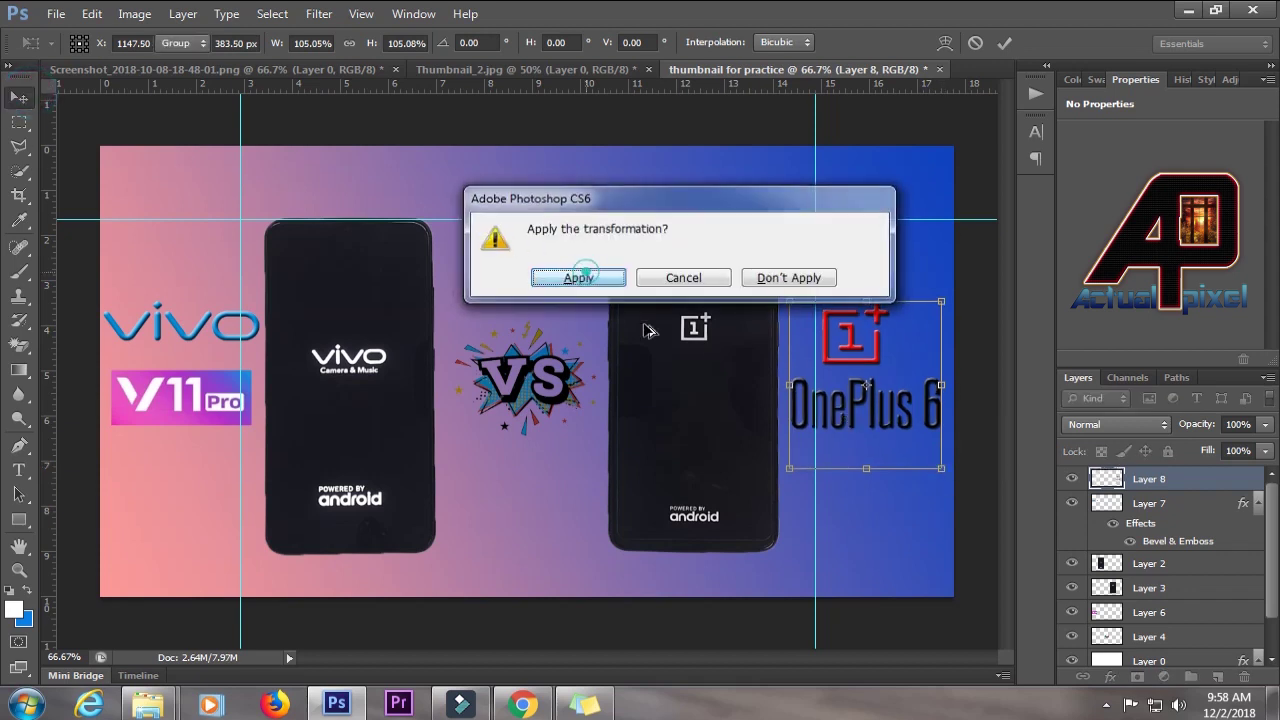
pyautogui.click(588, 278)
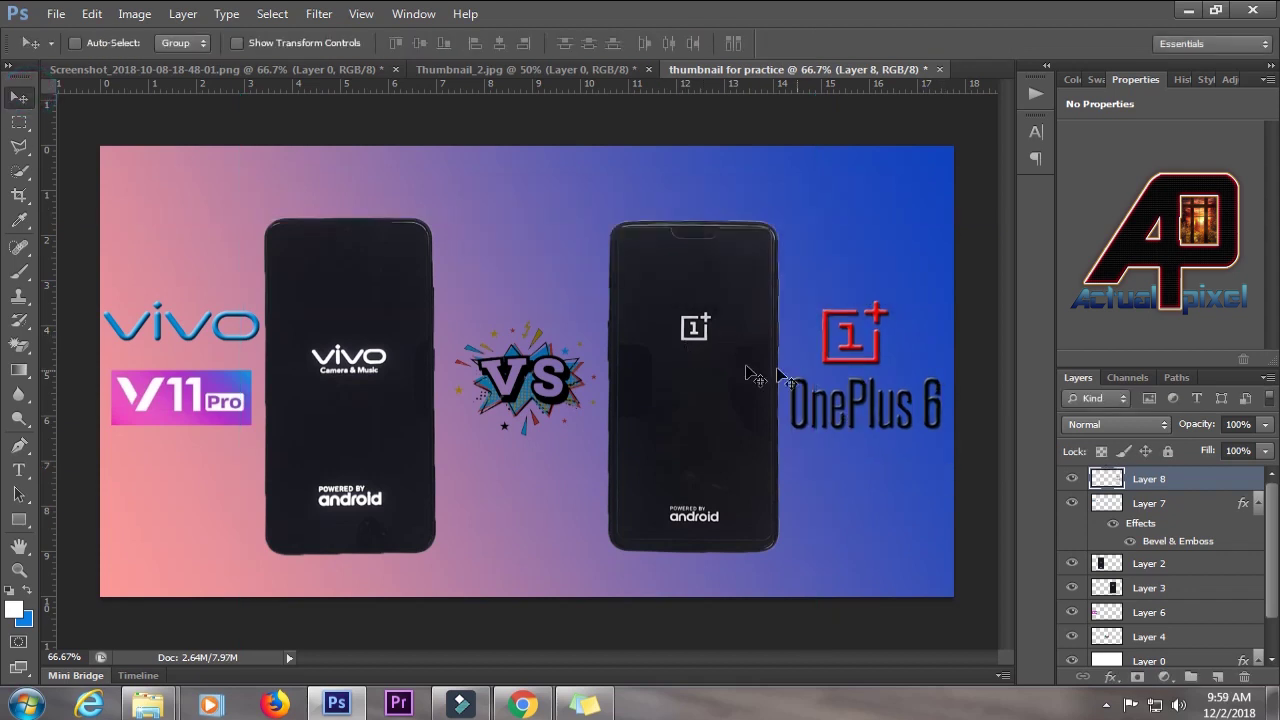
# Save the document to the Desktop as "thumbnail for practice.psd" in Photoshop format
pyautogui.click(56, 14)
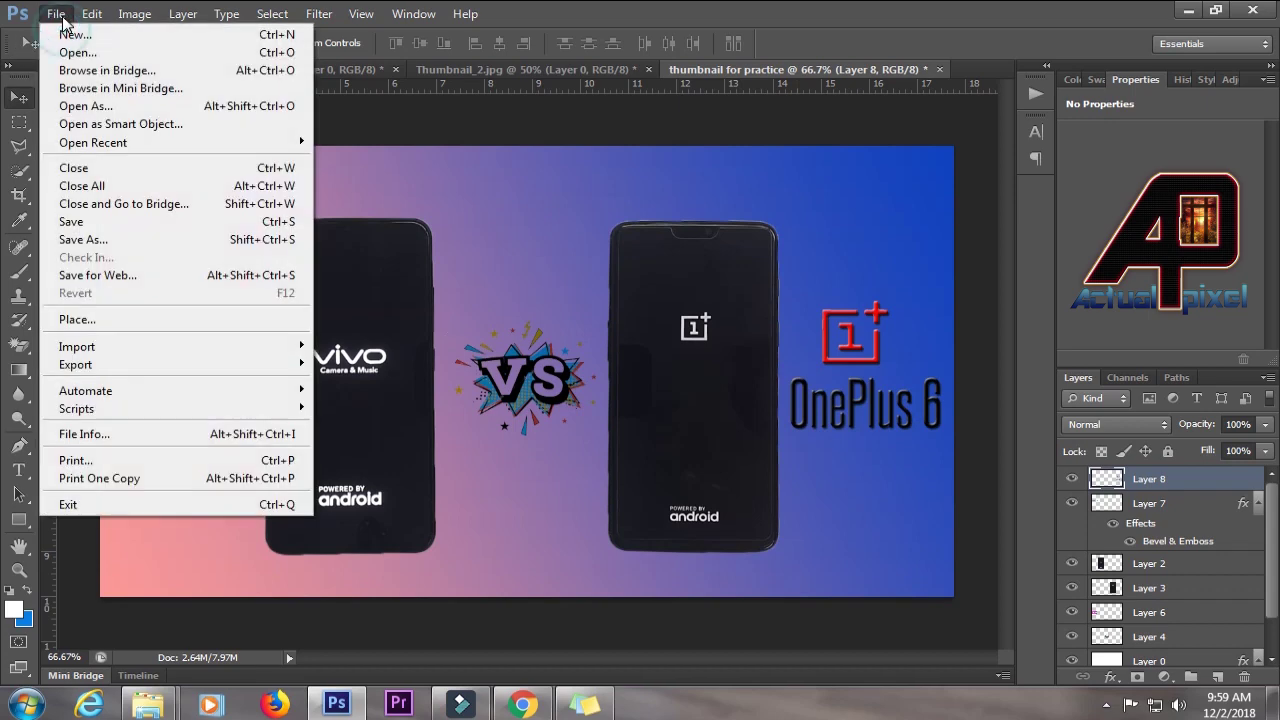
pyautogui.click(95, 240)
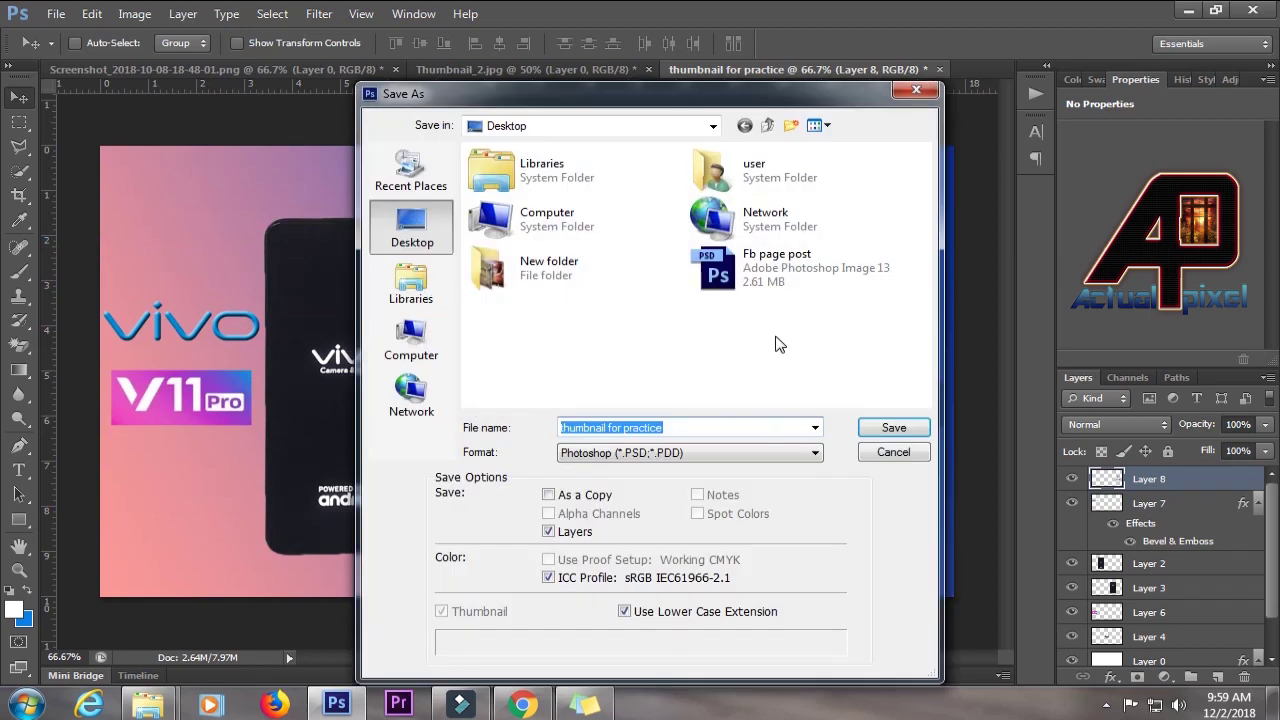
pyautogui.click(733, 427)
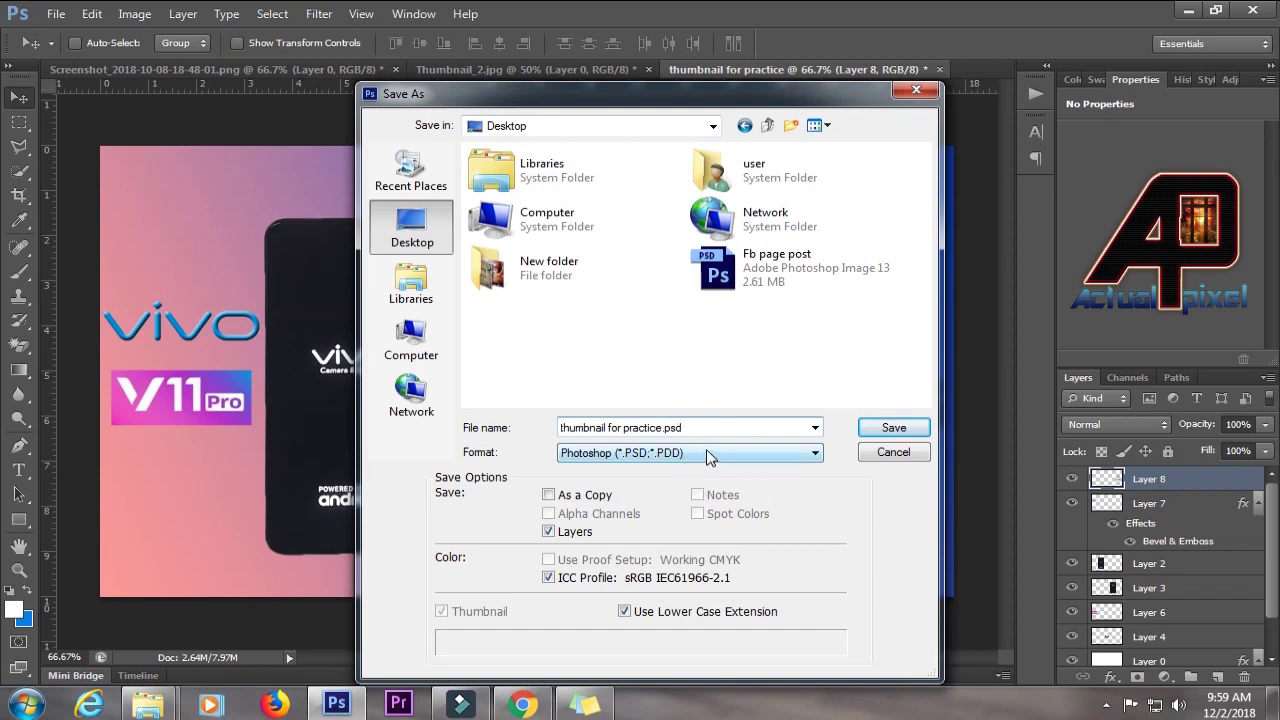
pyautogui.click(708, 455)
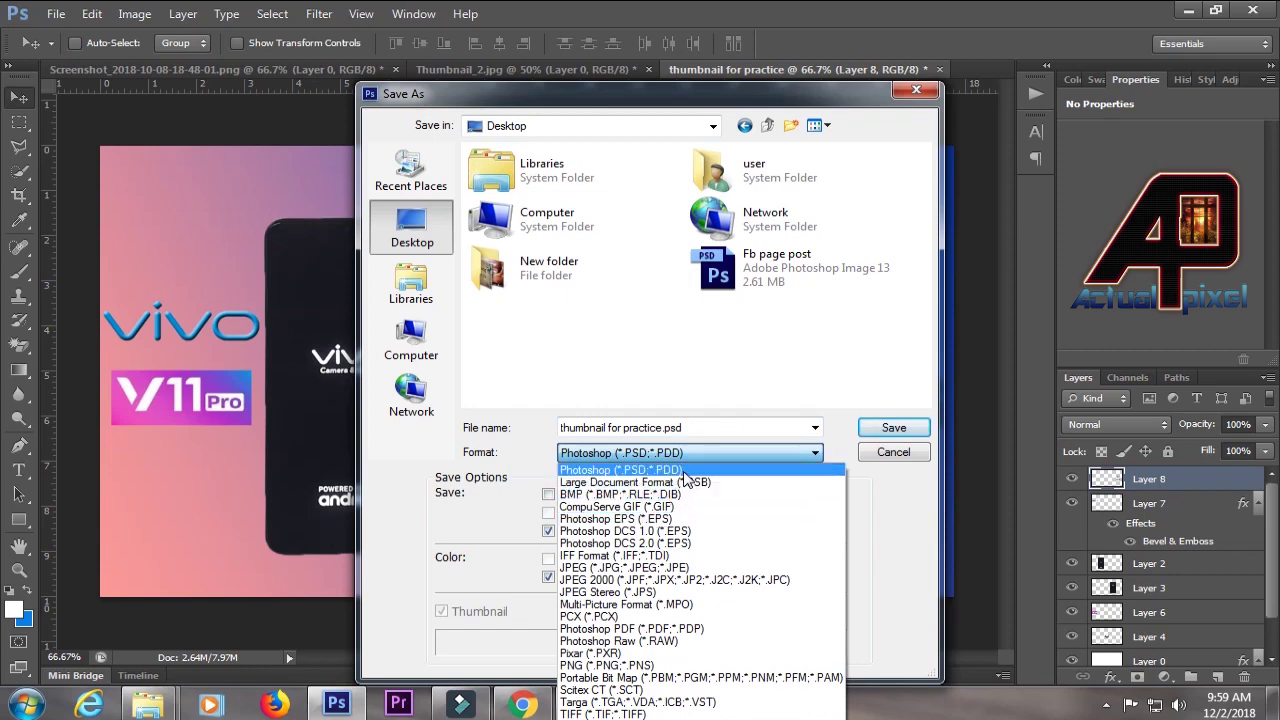
pyautogui.click(686, 471)
pyautogui.click(889, 426)
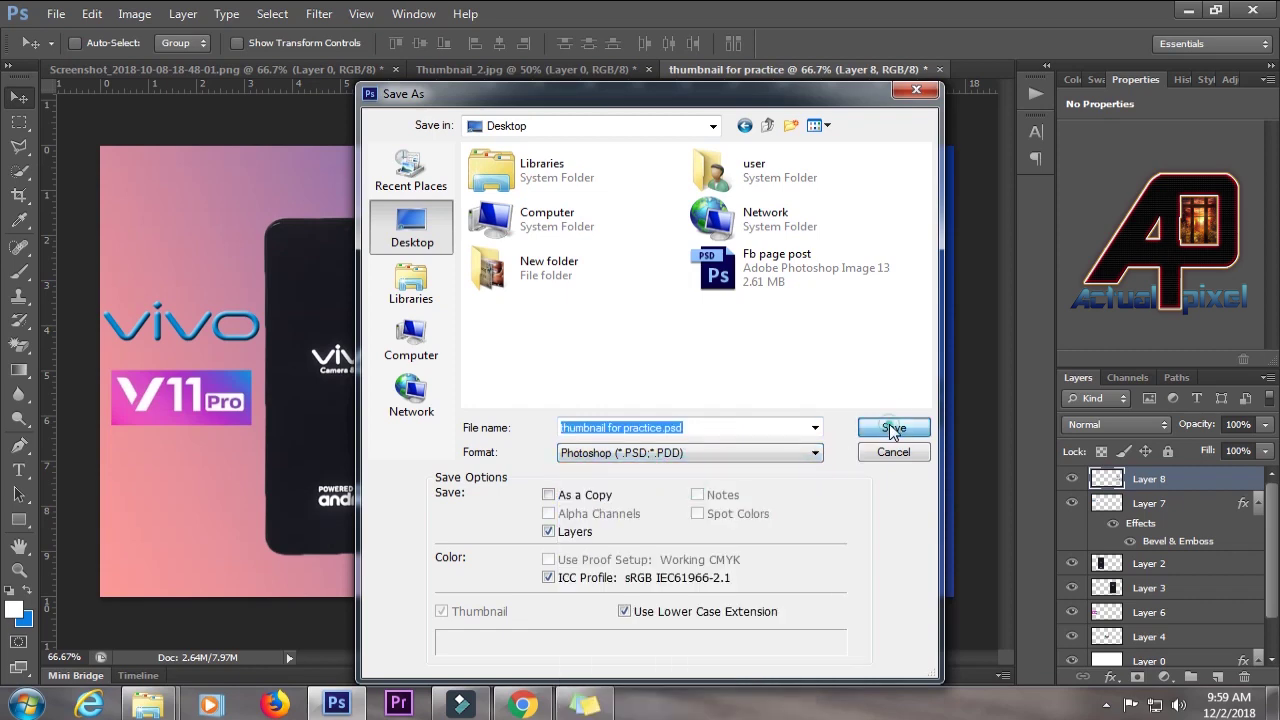
pyautogui.click(860, 210)
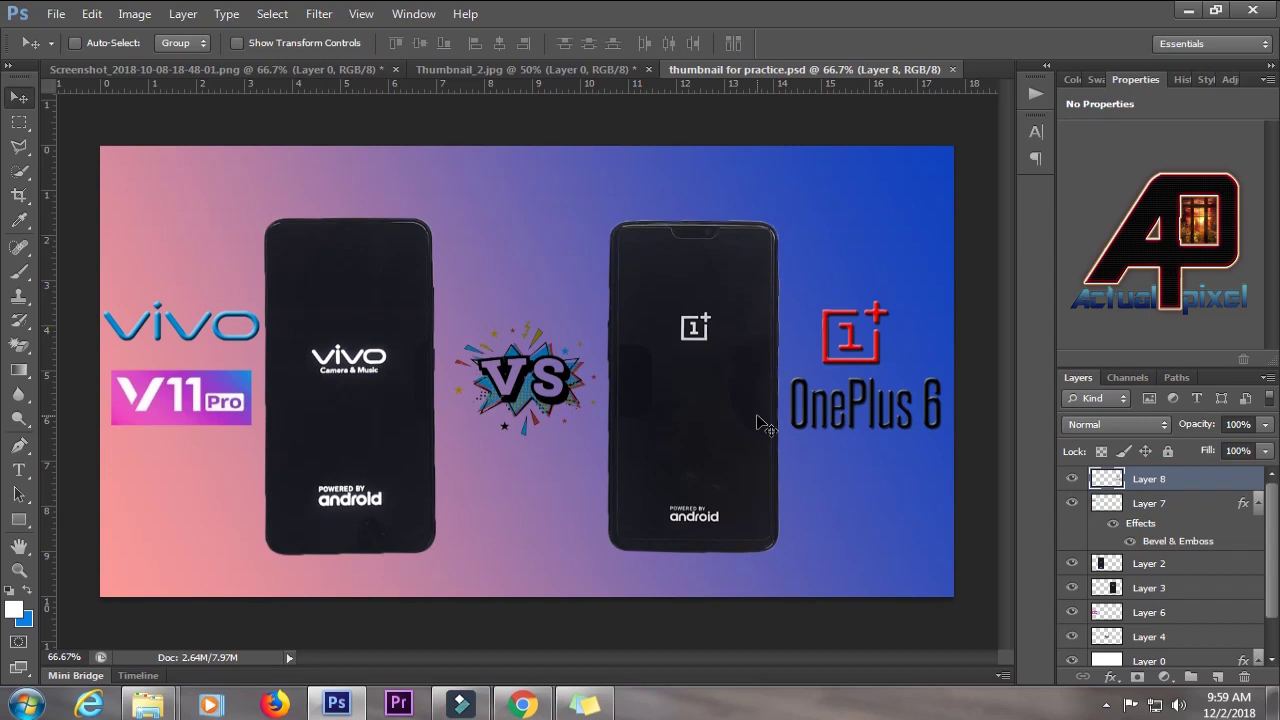
# Save a JPEG version of "thumbnail for practice" to the Desktop at Maximum quality 12 with Baseline ("Standard") format
pyautogui.click(56, 13)
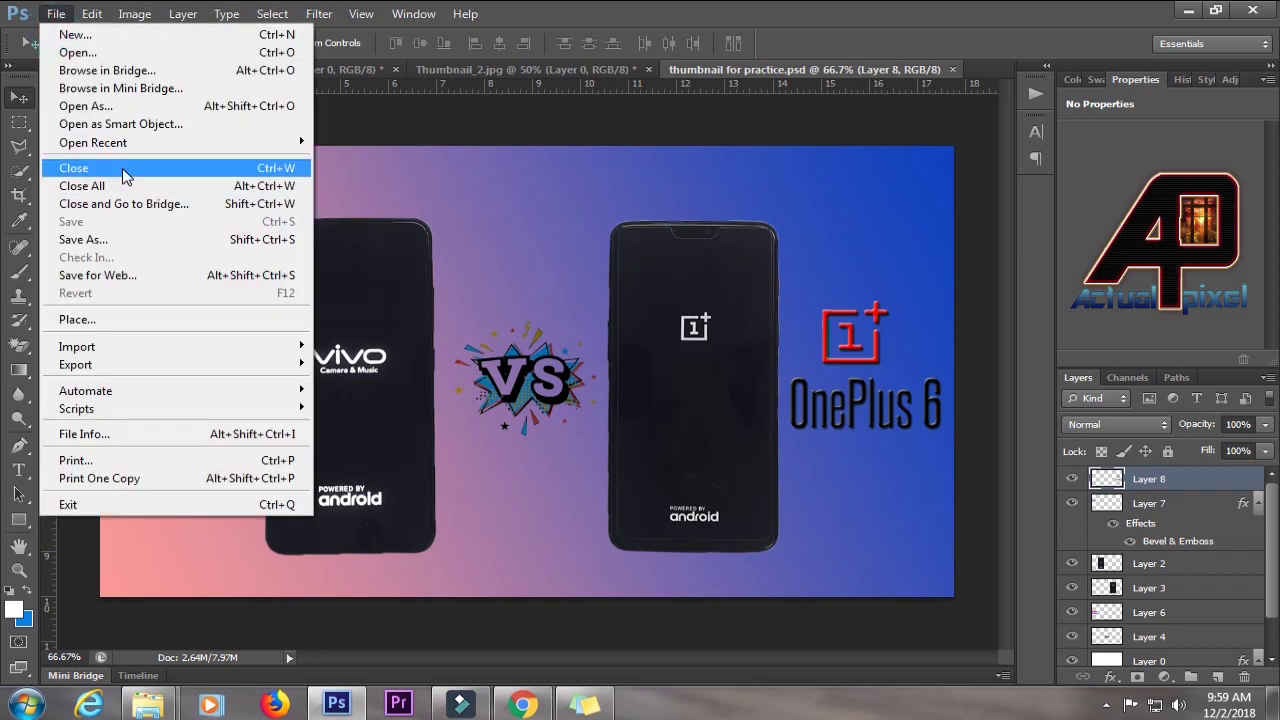
pyautogui.click(228, 241)
pyautogui.click(700, 452)
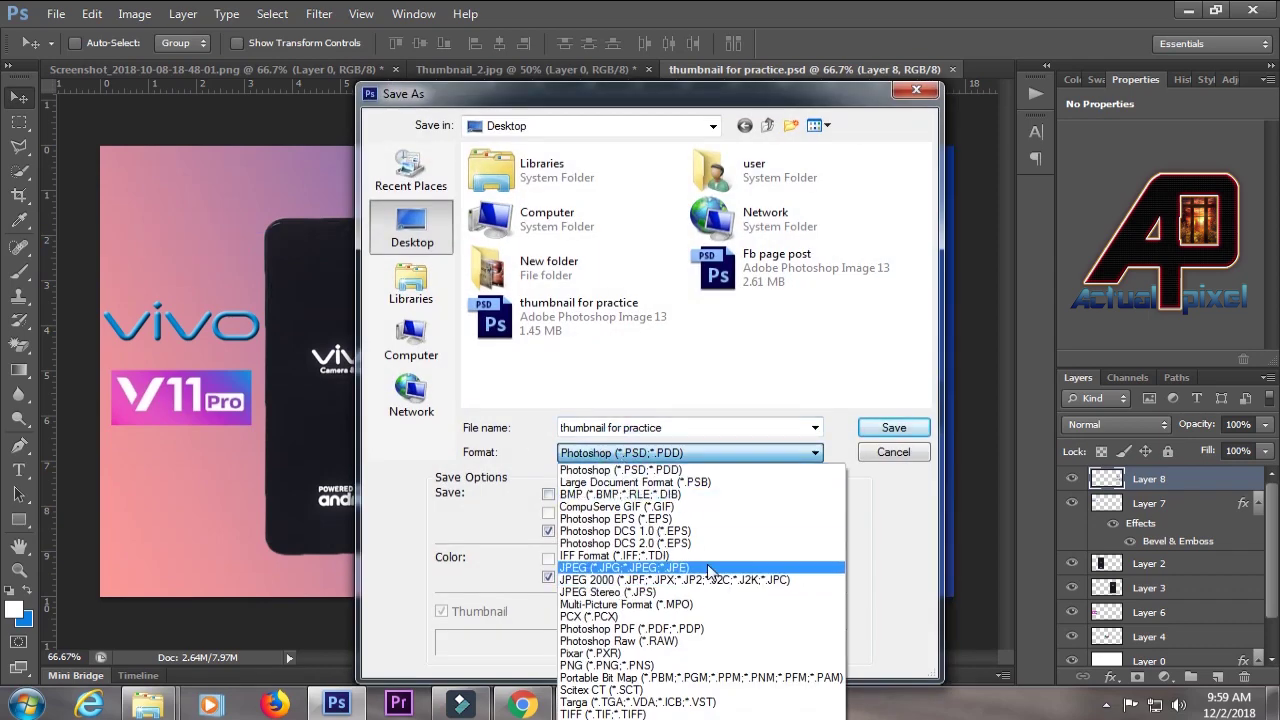
pyautogui.click(710, 568)
pyautogui.click(916, 430)
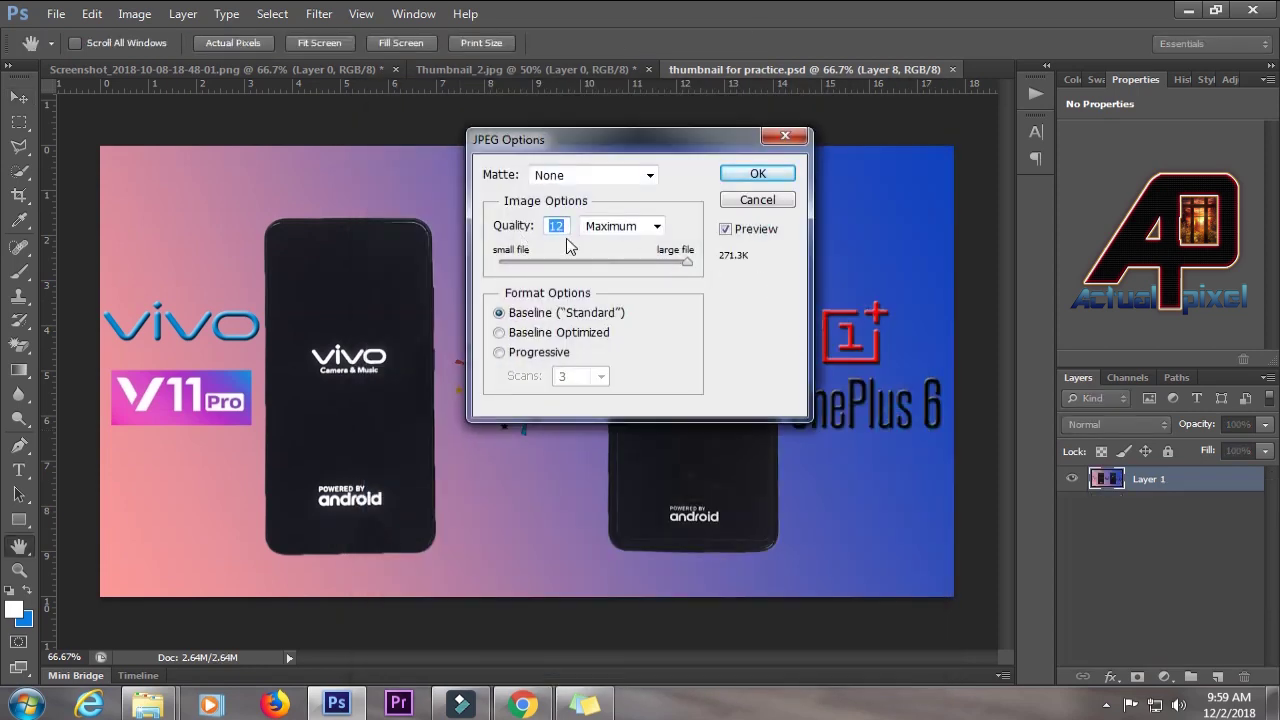
pyautogui.click(753, 174)
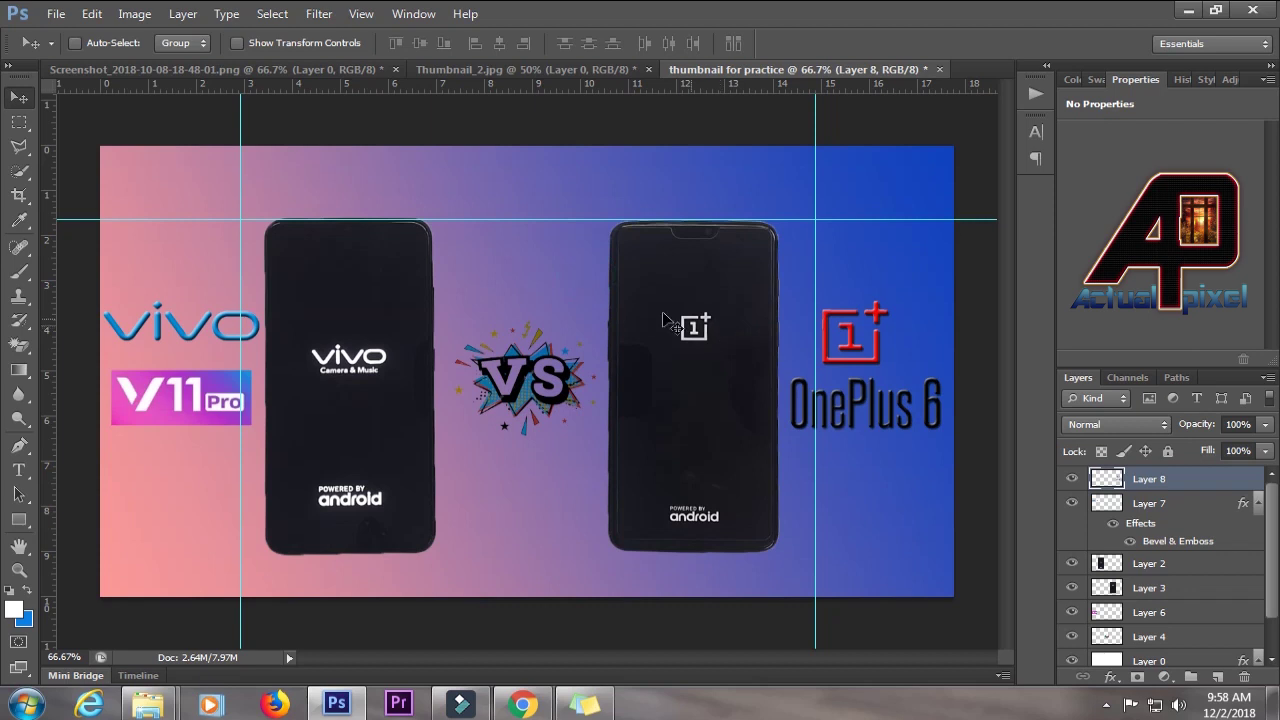
# Remove the horizontal guide and the vertical guide beside the vivo phone from the canvas
pyautogui.moveTo(517, 217); pyautogui.dragTo(522, 94)
pyautogui.moveTo(240, 271); pyautogui.dragTo(44, 260)
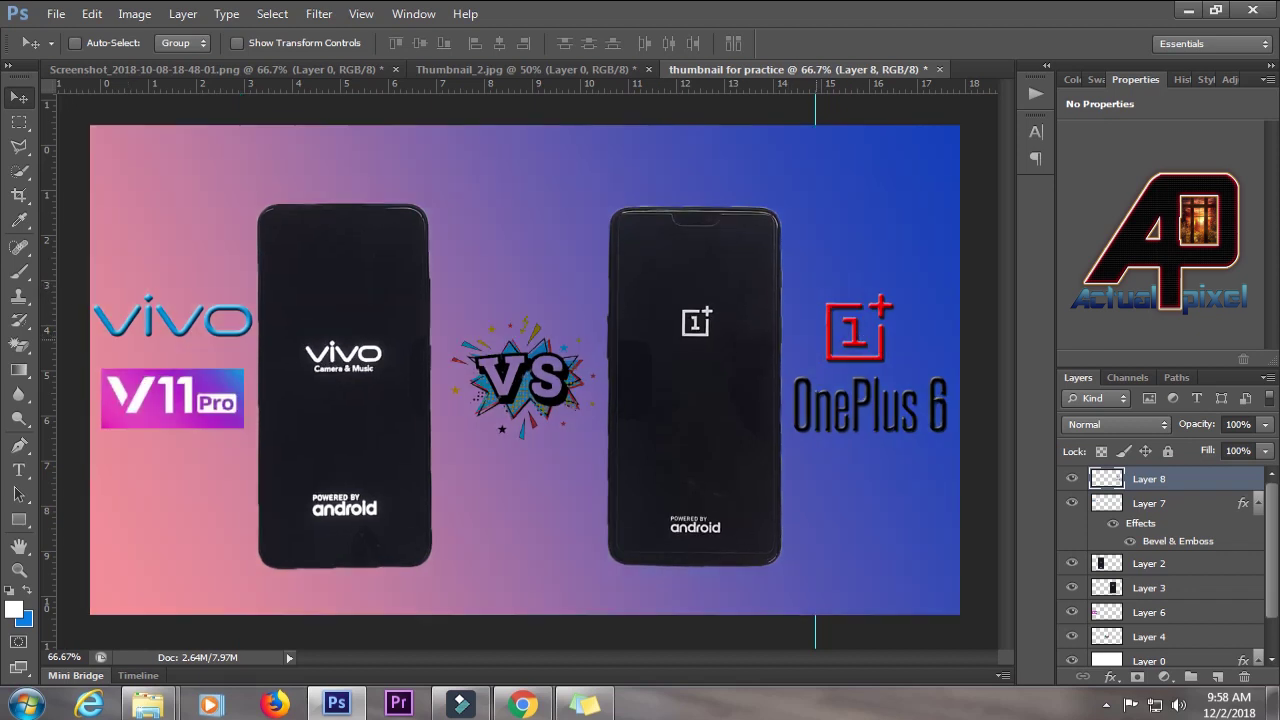